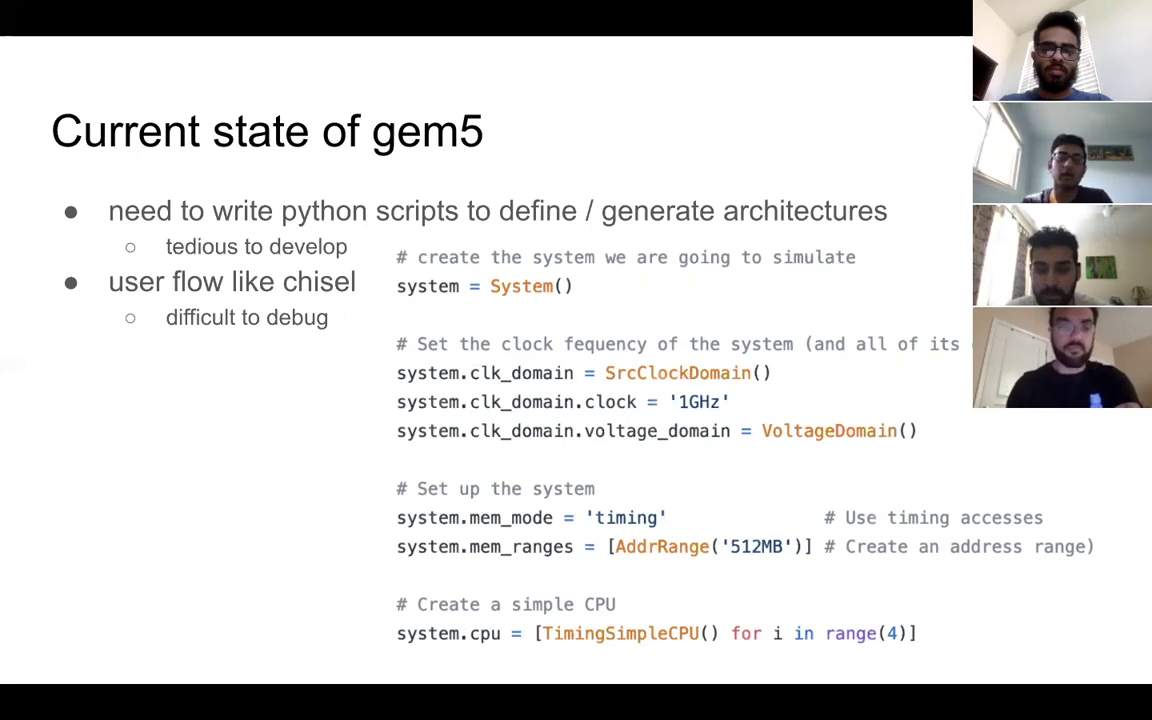
Advance the slides from 'Current state of gem5' to the High-Level Goals slide.
key("Right")
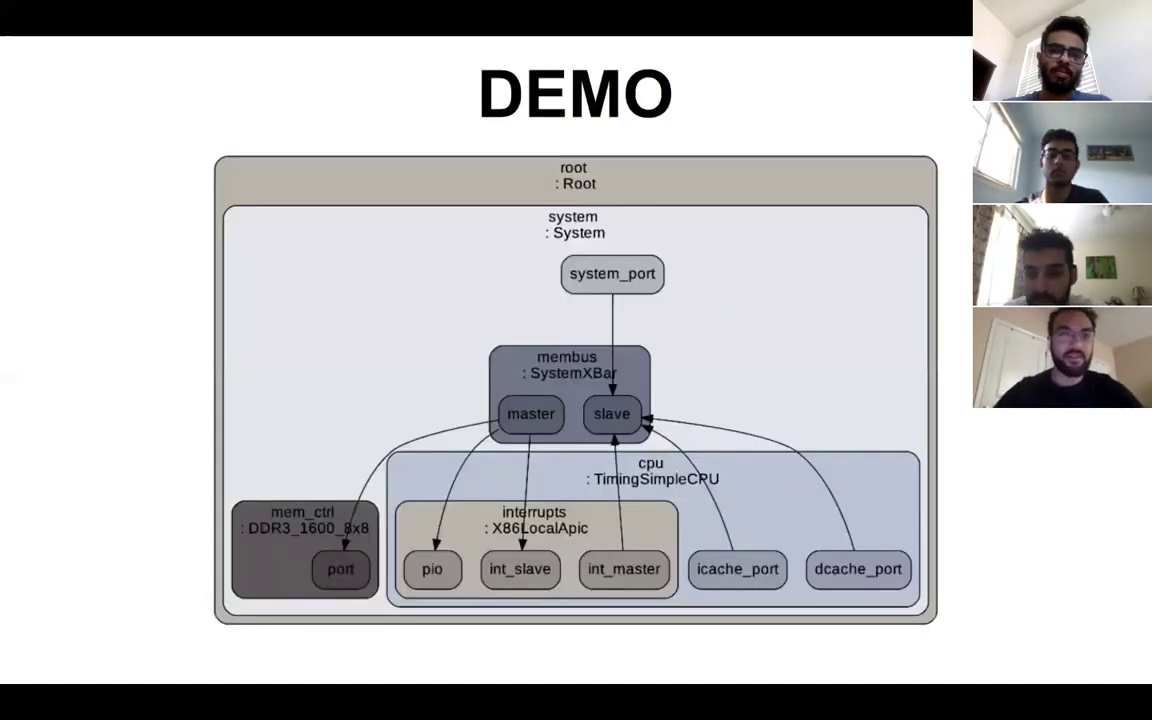
Rerun the gem5.opt gui.py command from the terminal and maximize the Untitled gem5 GUI window.
key("ctrl+Right")
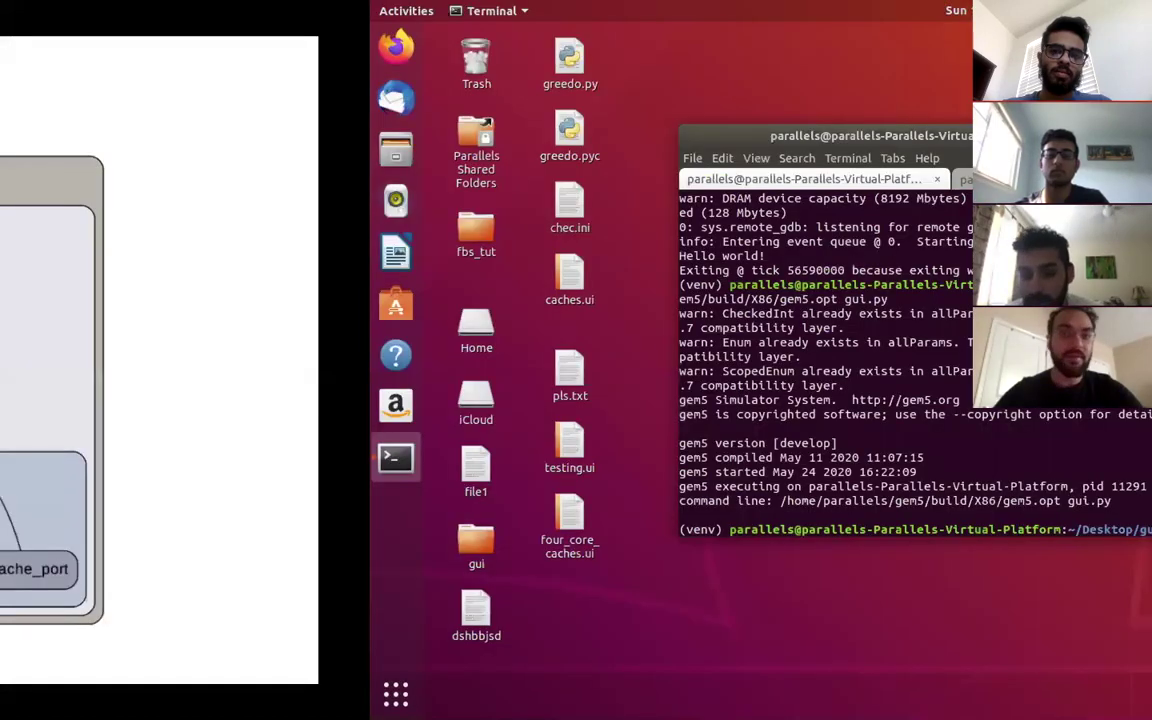
key("Up")
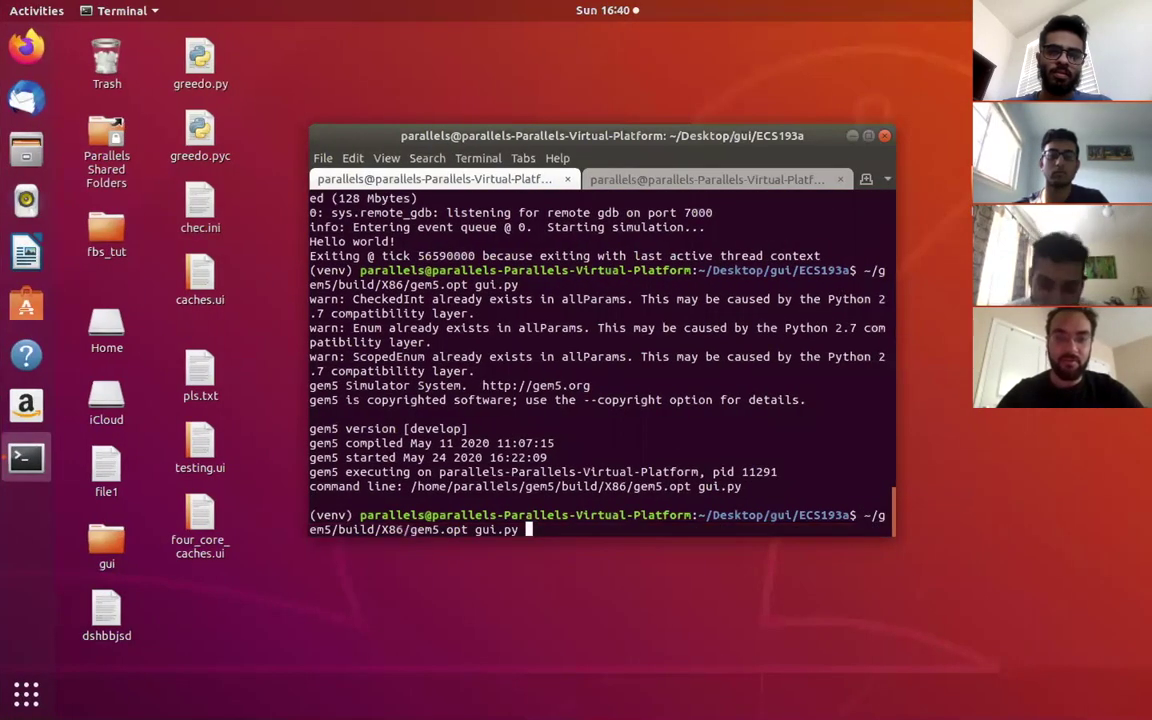
key("Return")
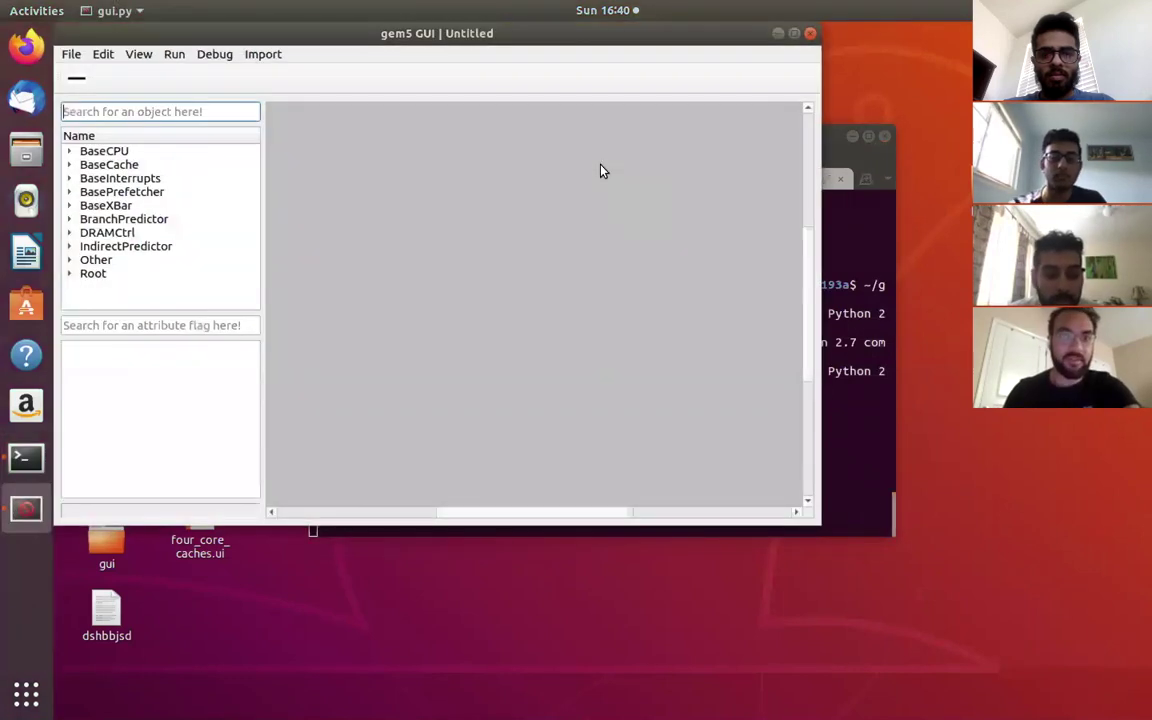
left_click(796, 34)
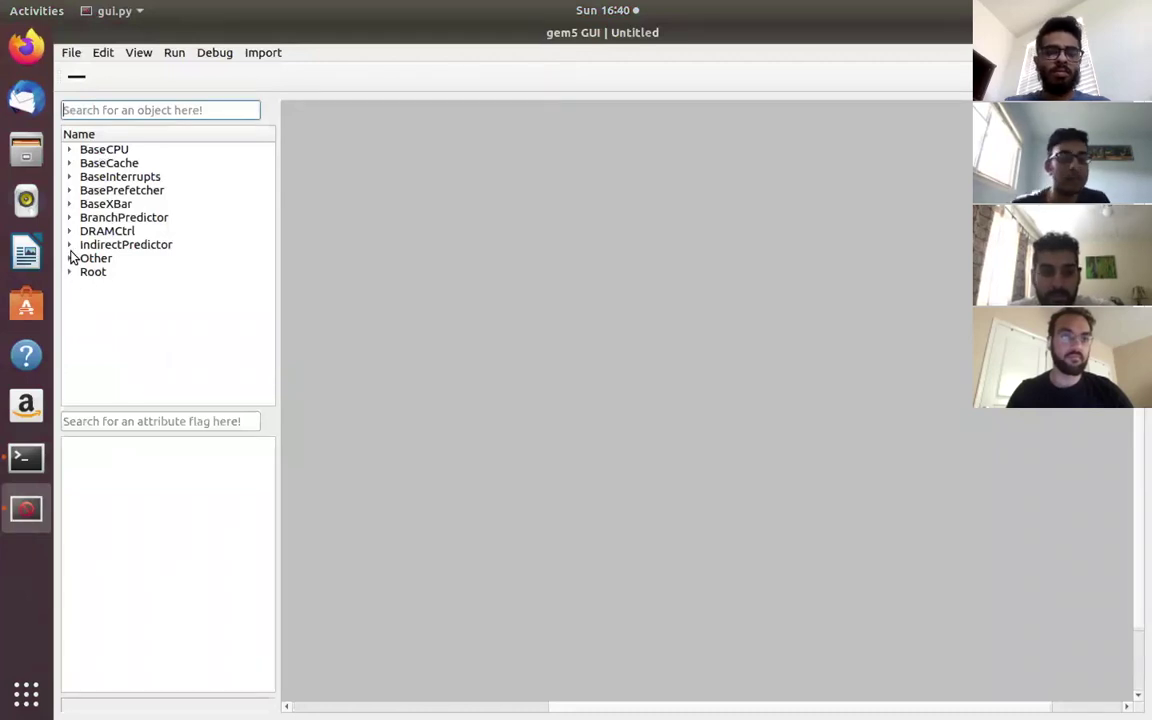
Expand BaseInterrupts and BaseXBar in the object tree and view CoherentXBar's parameters.
left_click(69, 150)
left_click(69, 150)
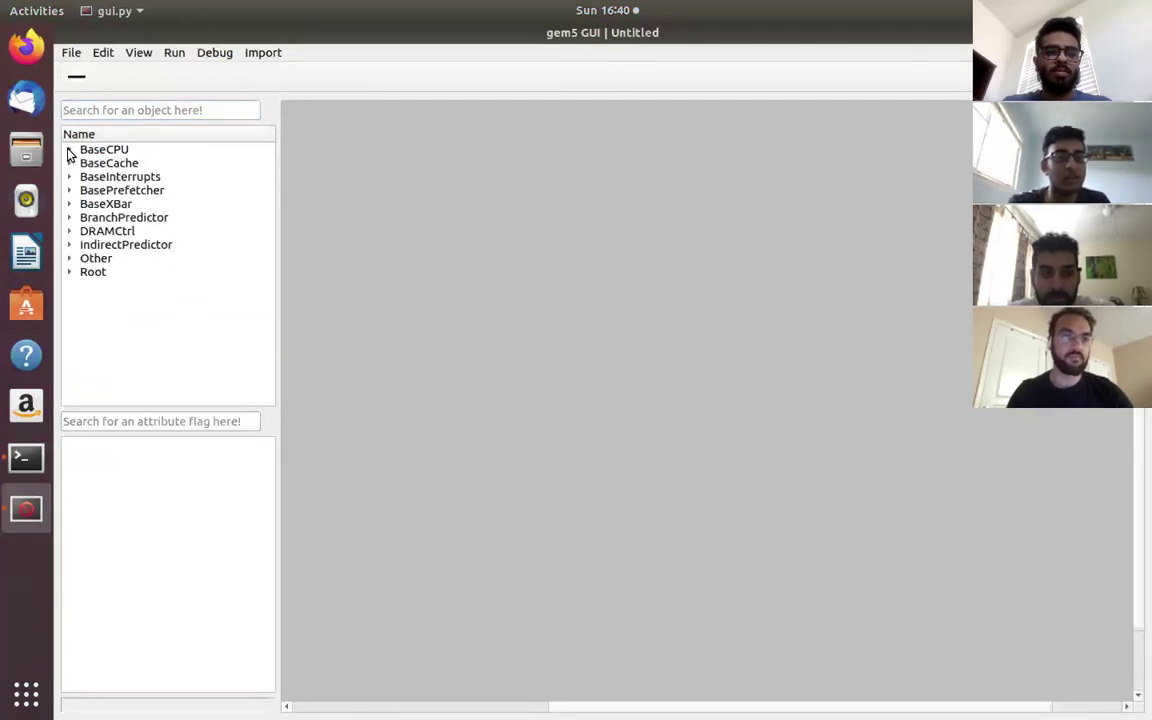
left_click(69, 176)
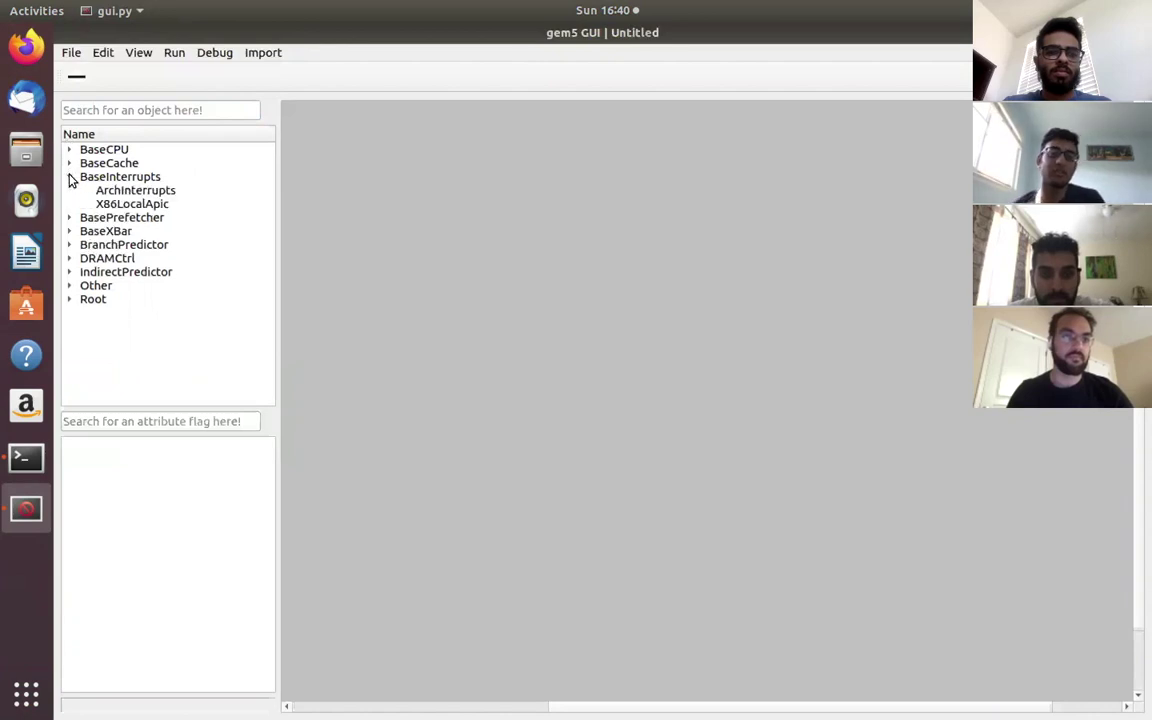
left_click(69, 231)
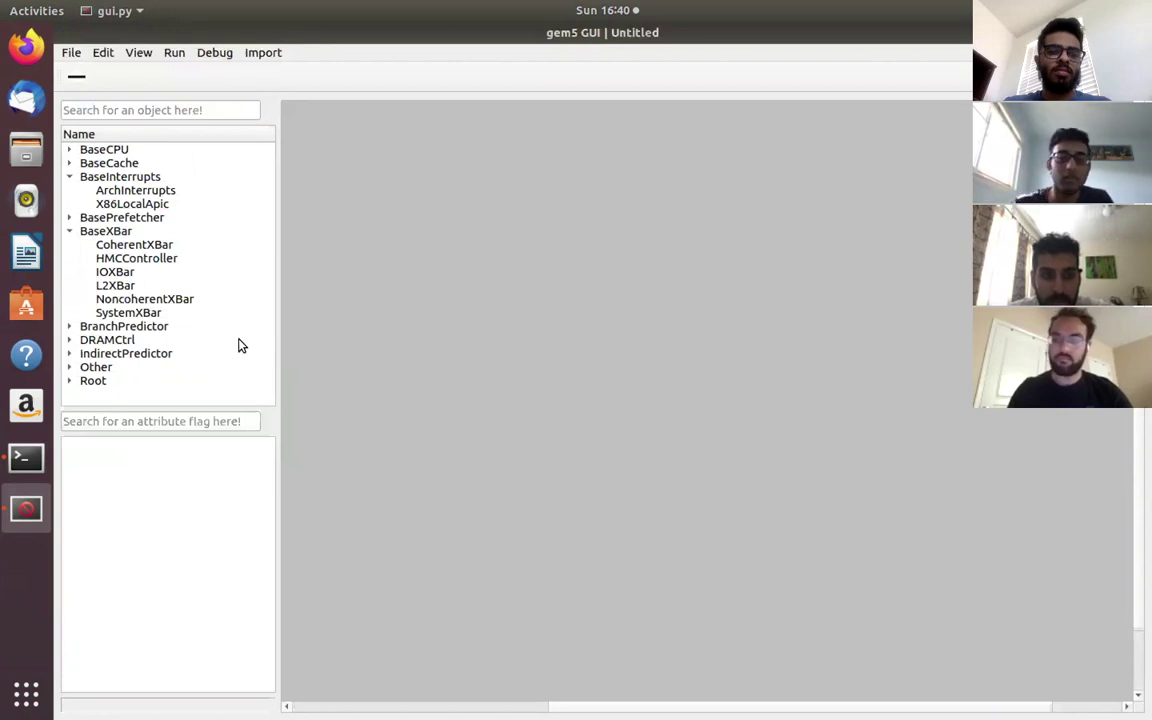
left_click(108, 245)
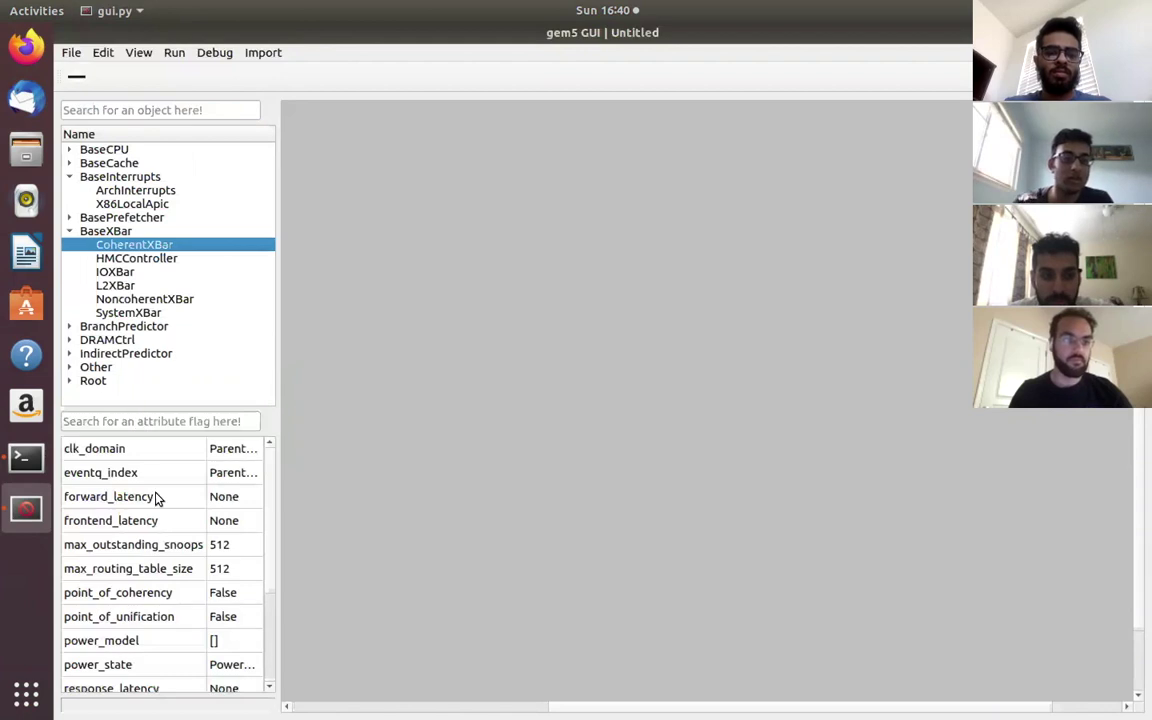
scroll(157, 497, "down", 2)
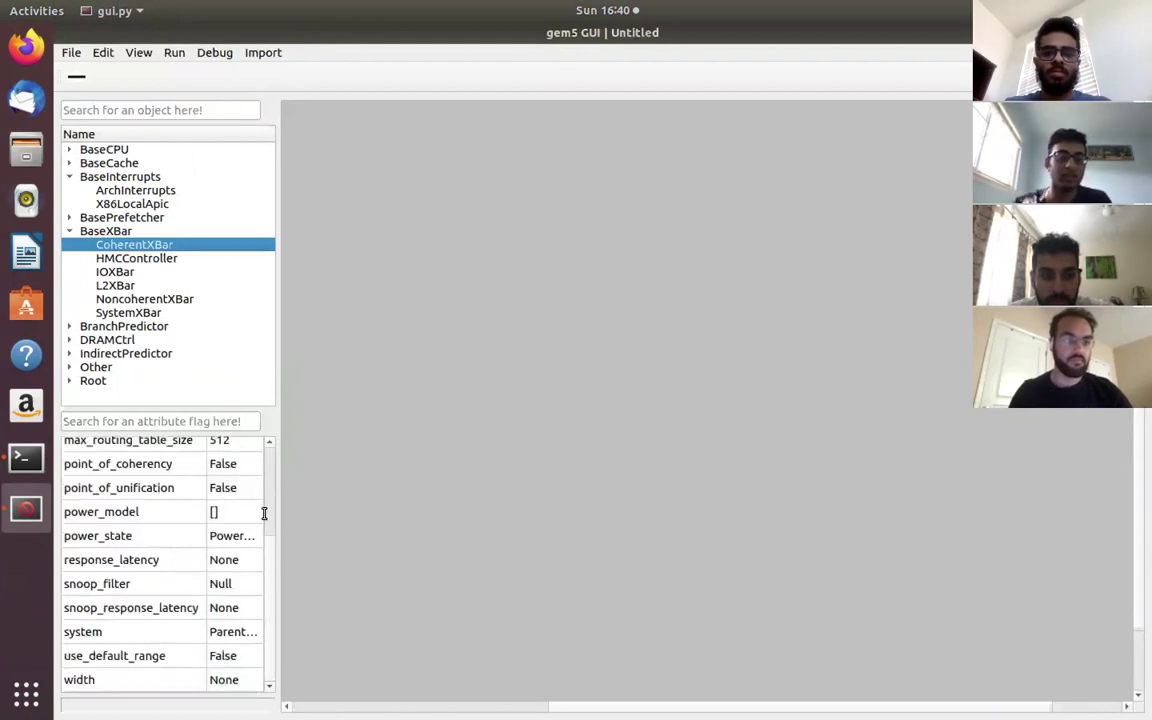
scroll(257, 512, "up", 2)
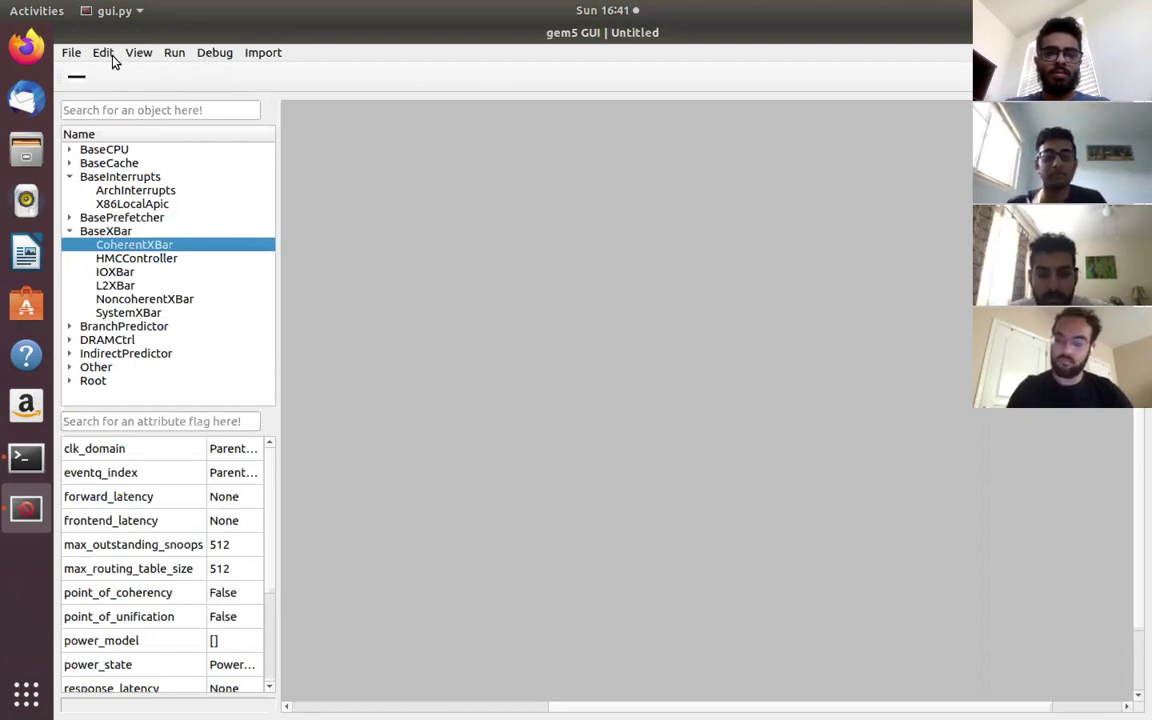
Expand the BaseCPU, BaseCache and BaseXBar categories to list their object types.
left_click(69, 231)
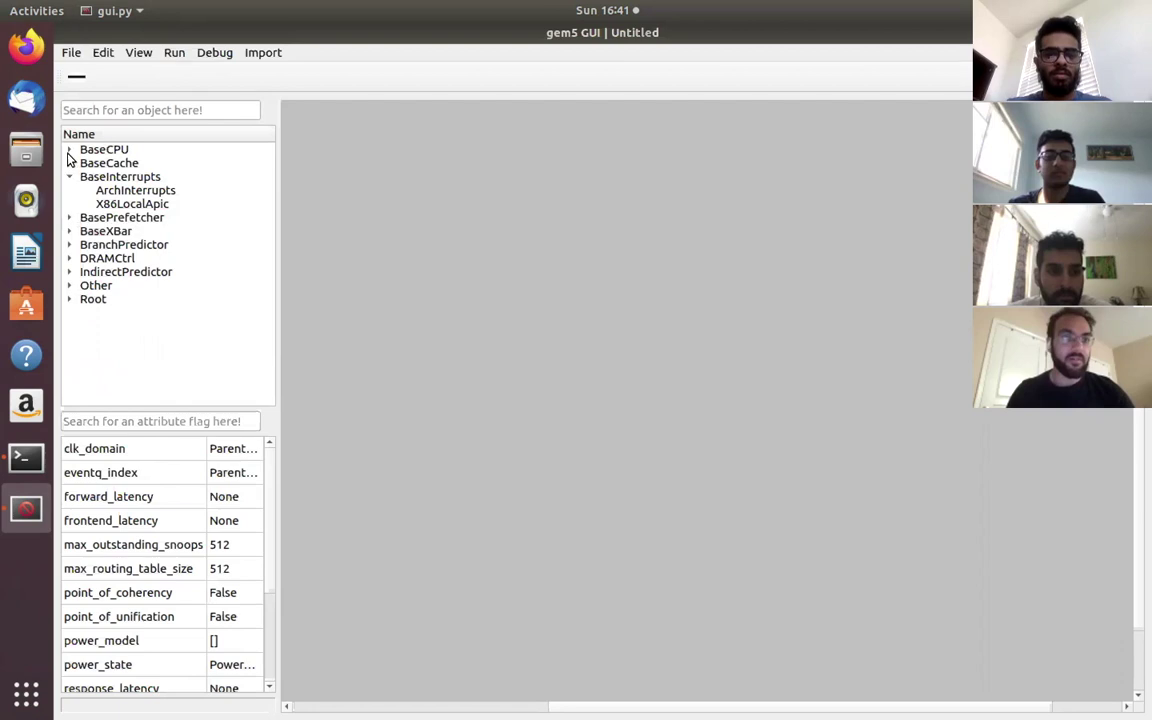
left_click(69, 149)
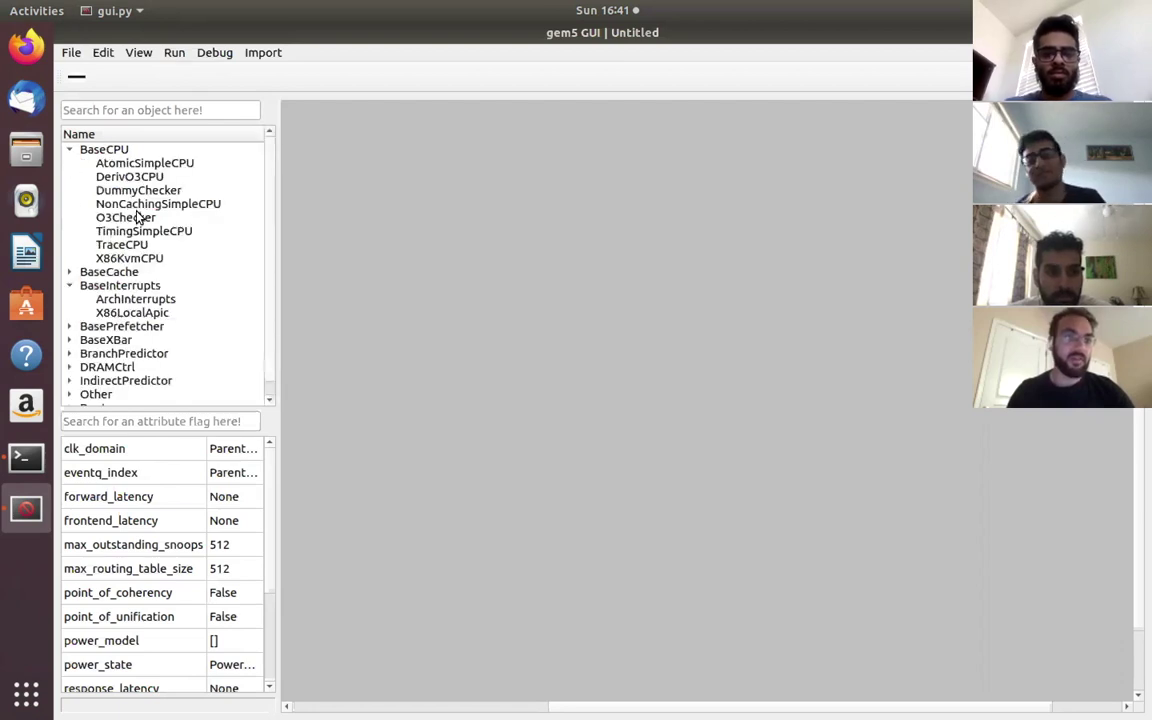
left_click(70, 271)
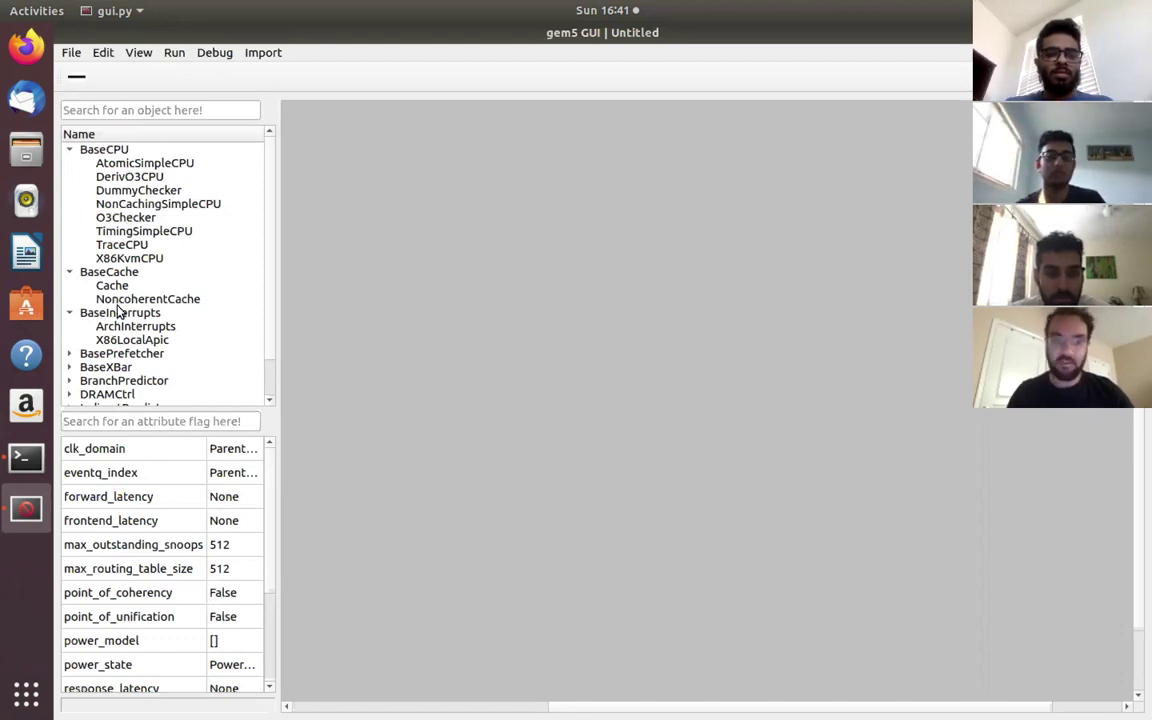
scroll(97, 319, "down", 1)
left_click(69, 326)
scroll(95, 300, "down", 2)
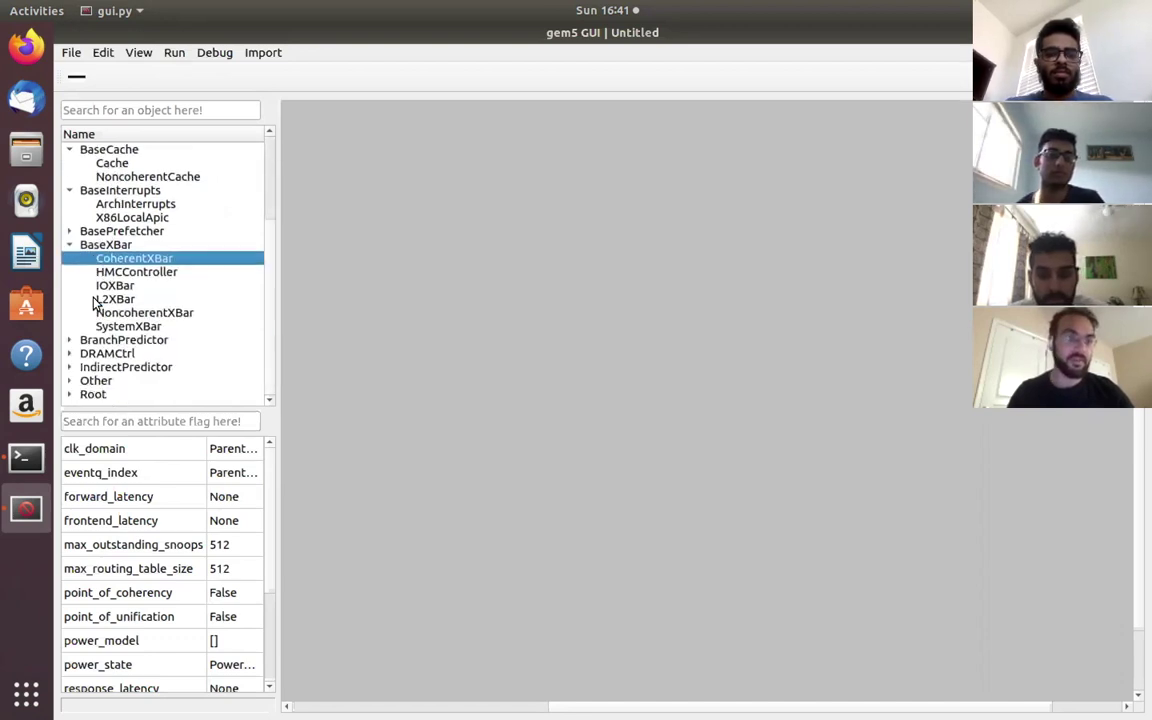
scroll(104, 255, "up", 3)
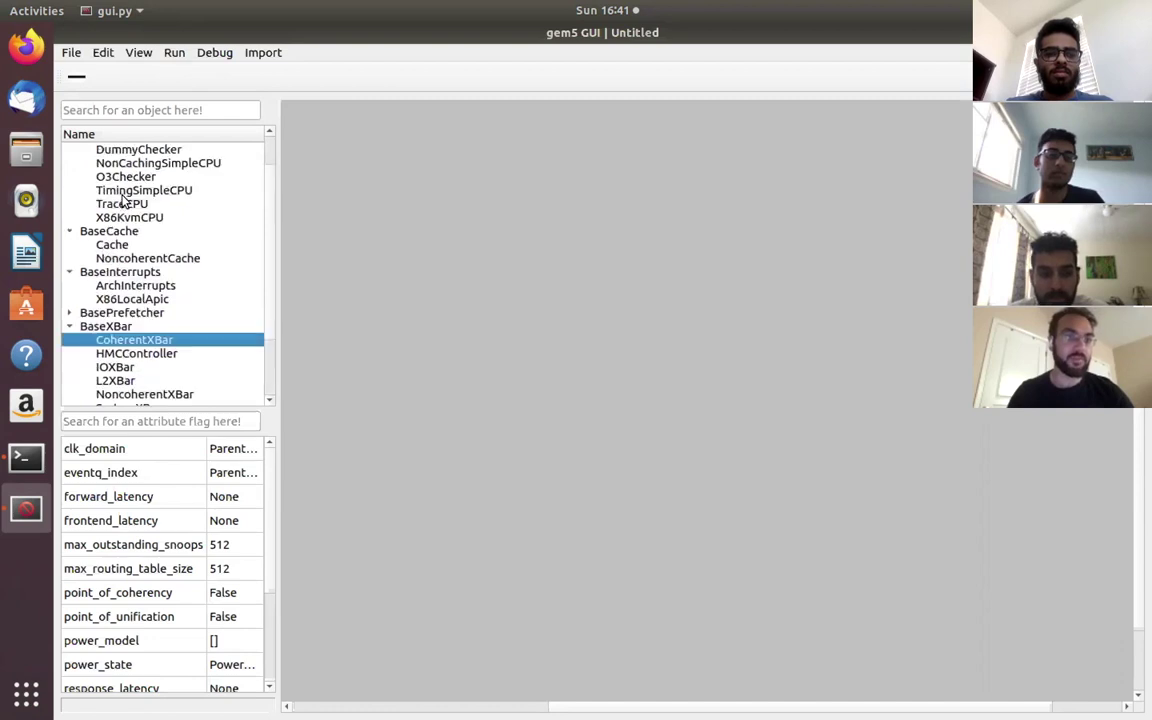
Add a Root object named root from the 'root' search, then position and resize its box.
left_click(117, 109)
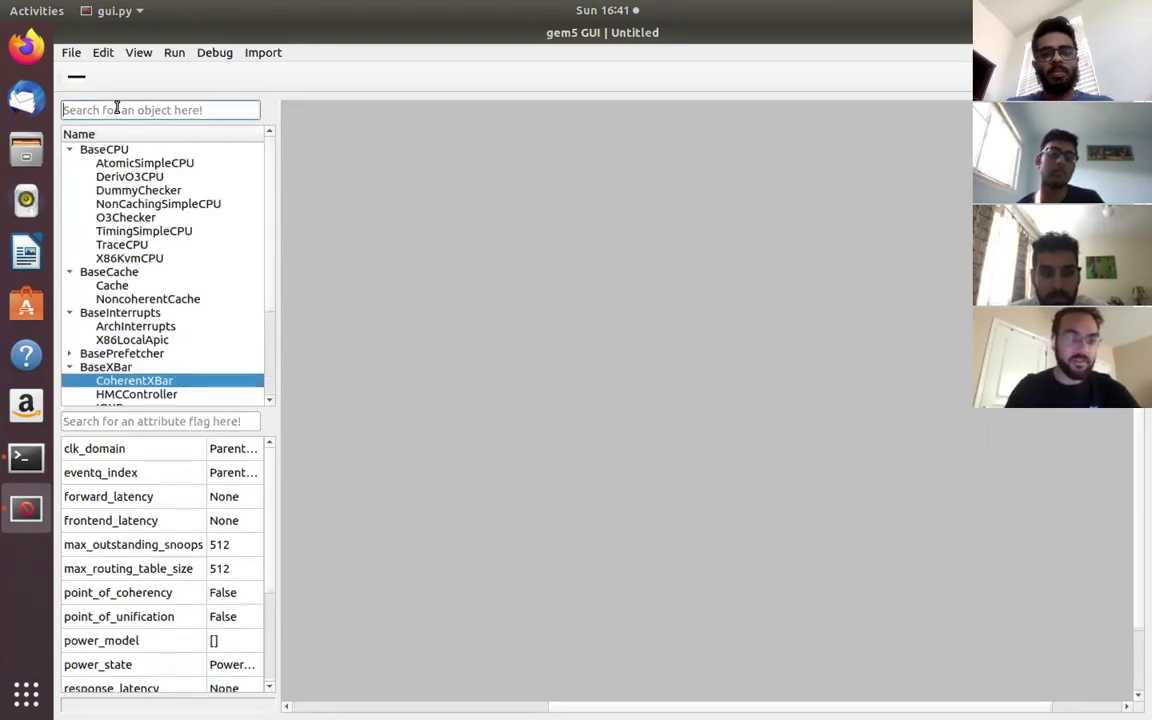
type("root")
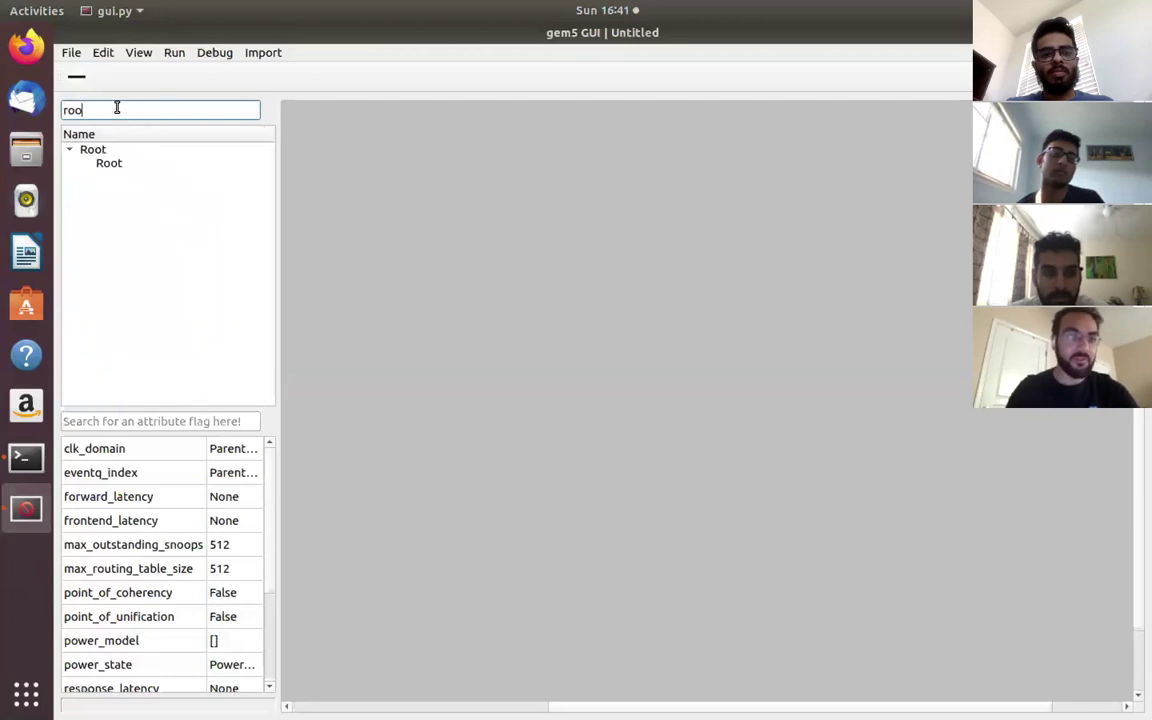
double_click(123, 163)
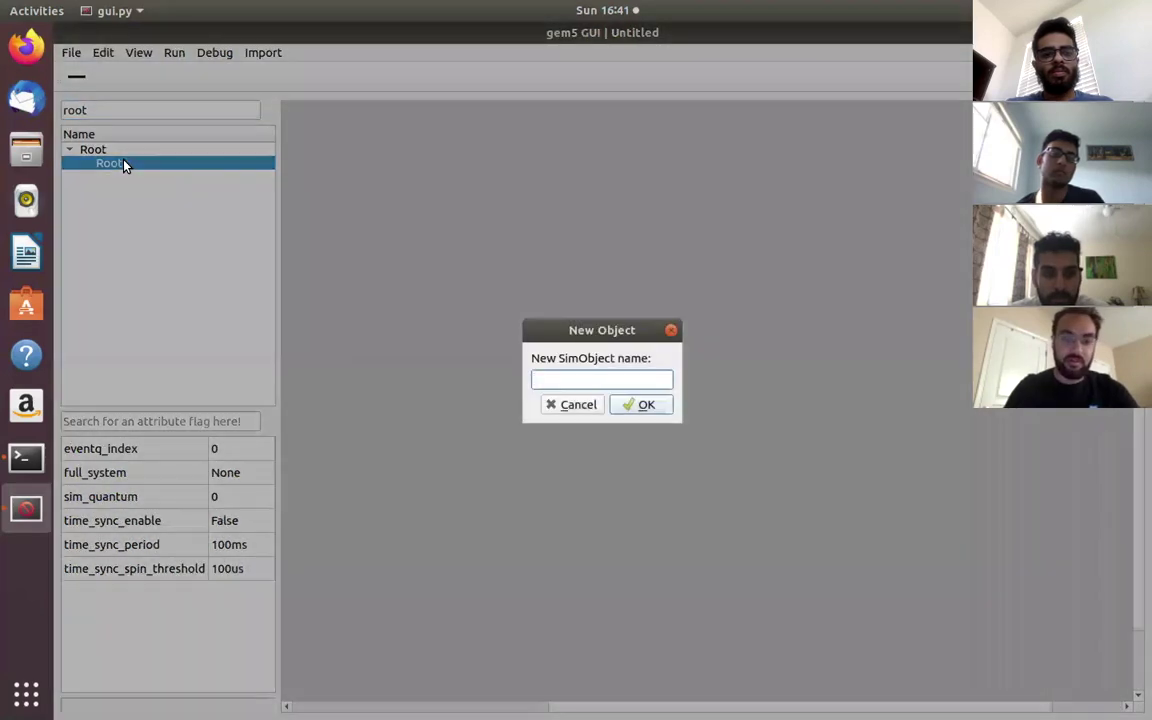
type("root")
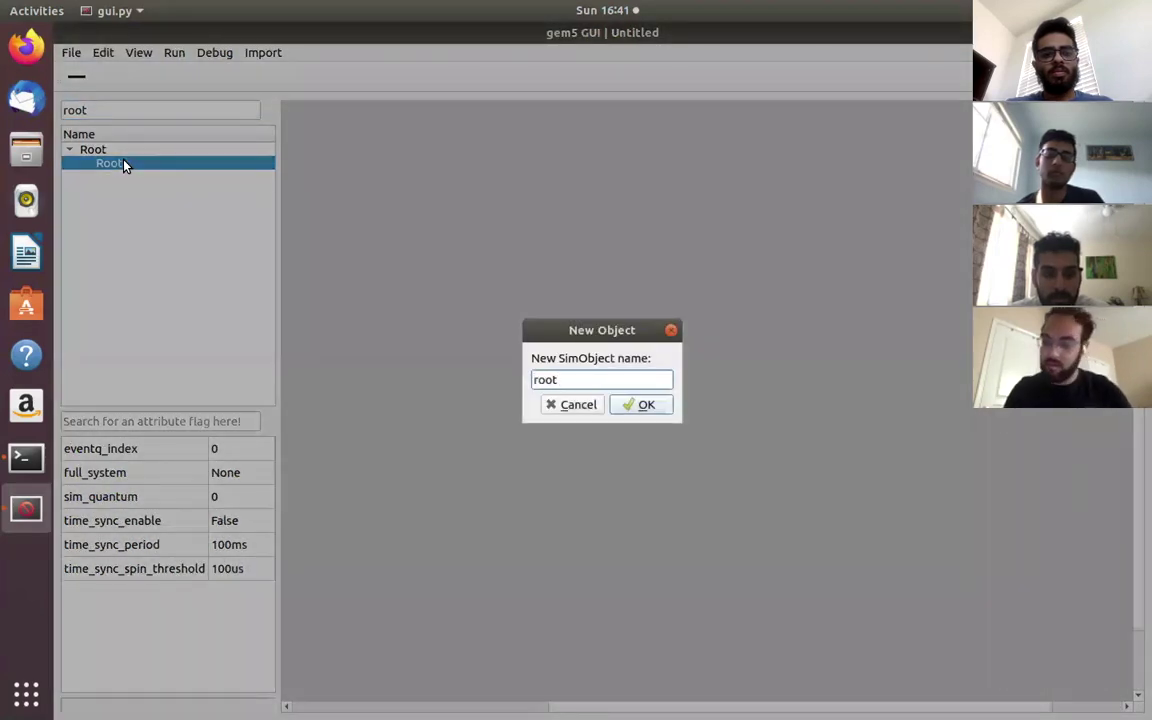
key("Return")
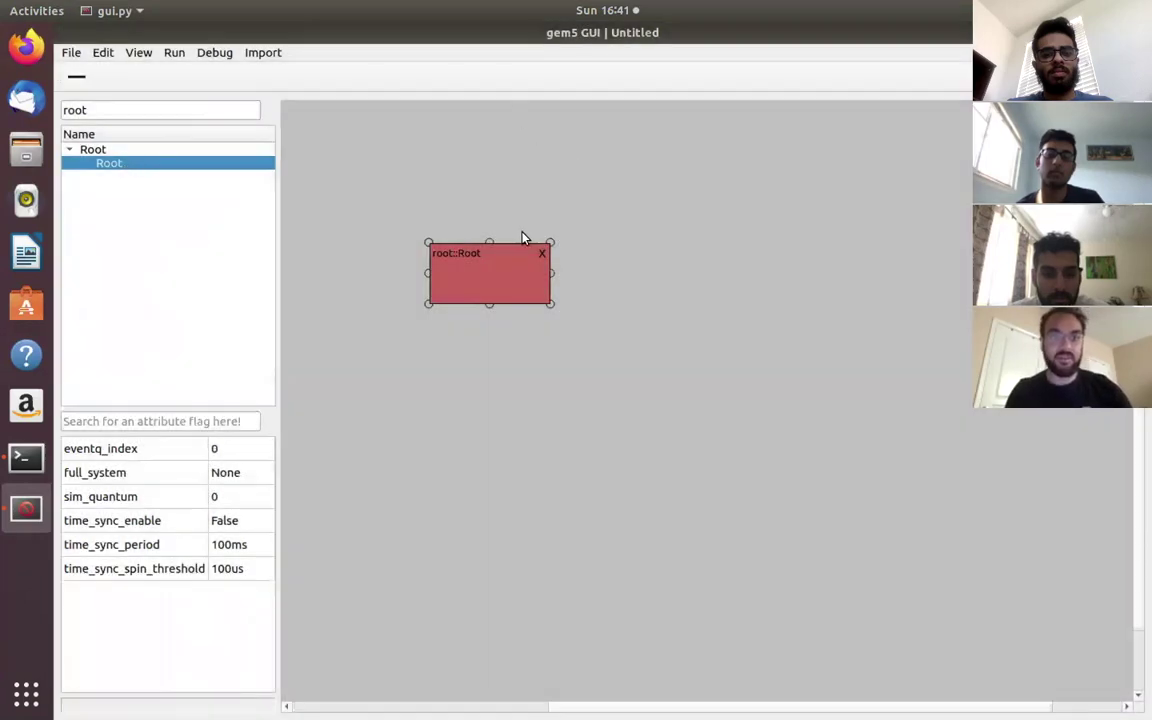
left_click_drag(507, 258, 501, 224)
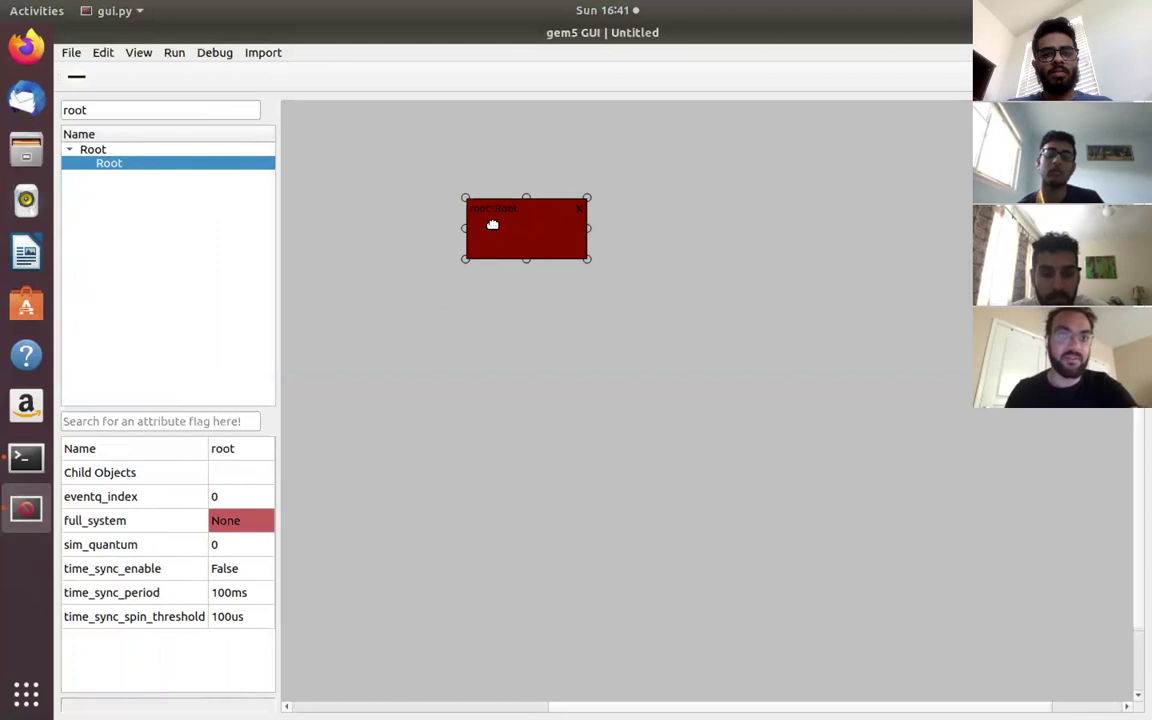
left_click_drag(522, 226, 492, 258)
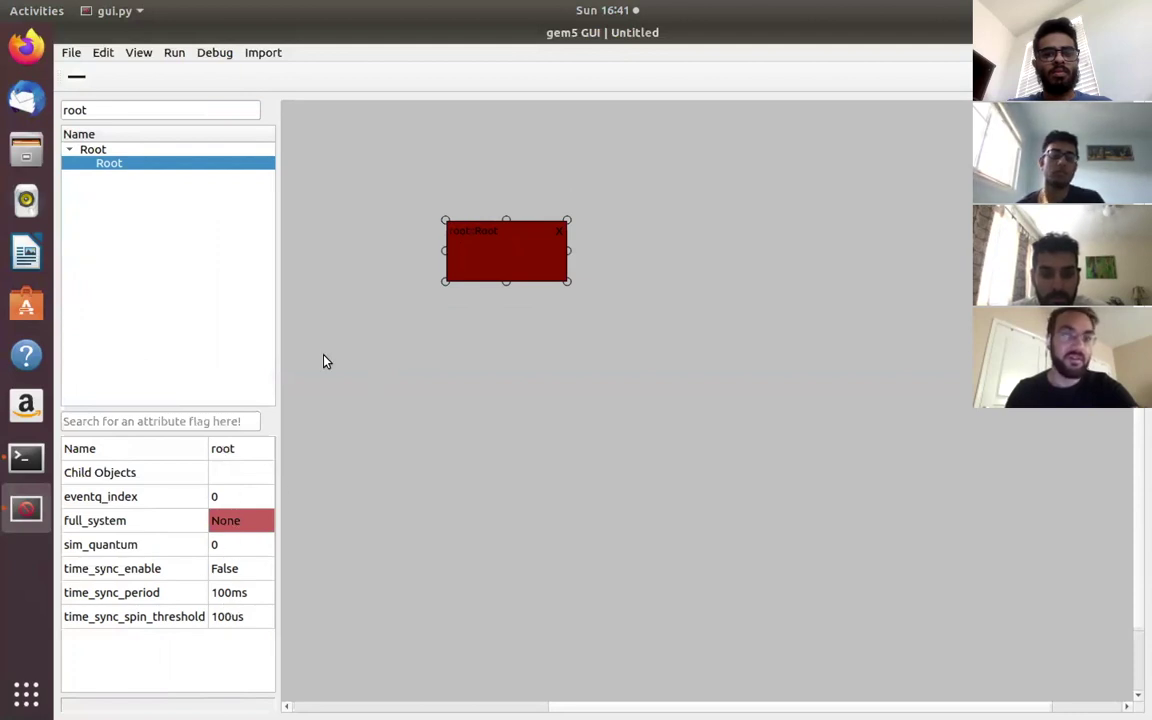
left_click_drag(470, 265, 489, 288)
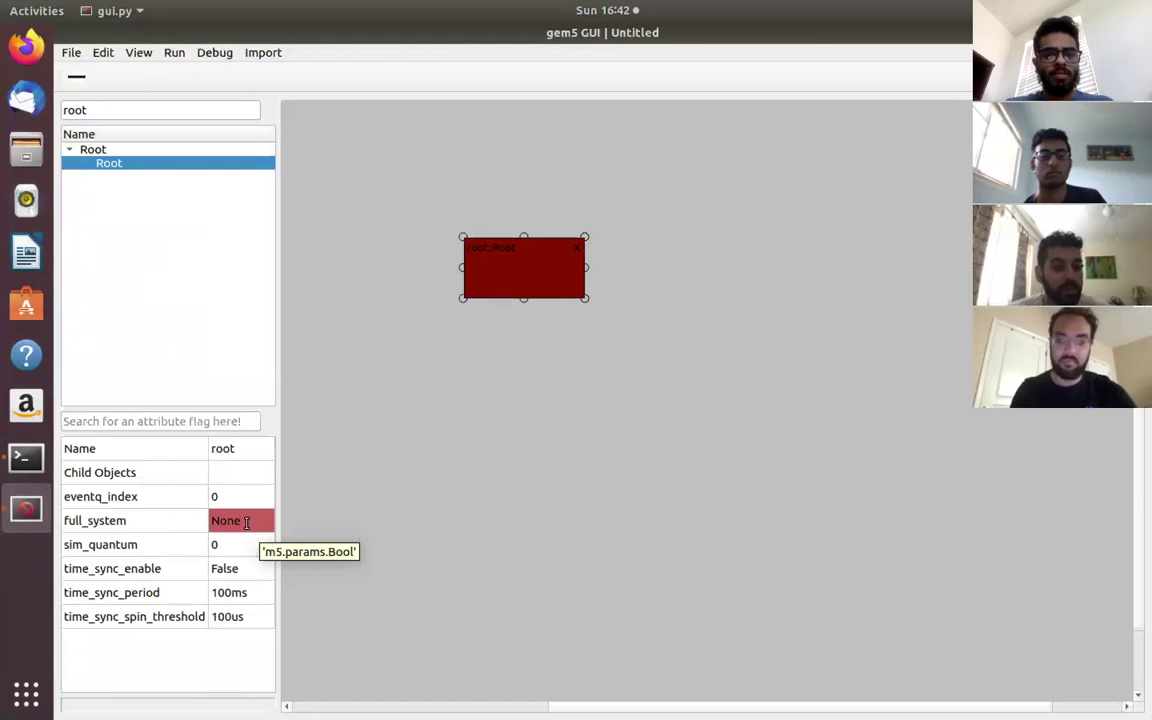
left_click(589, 314)
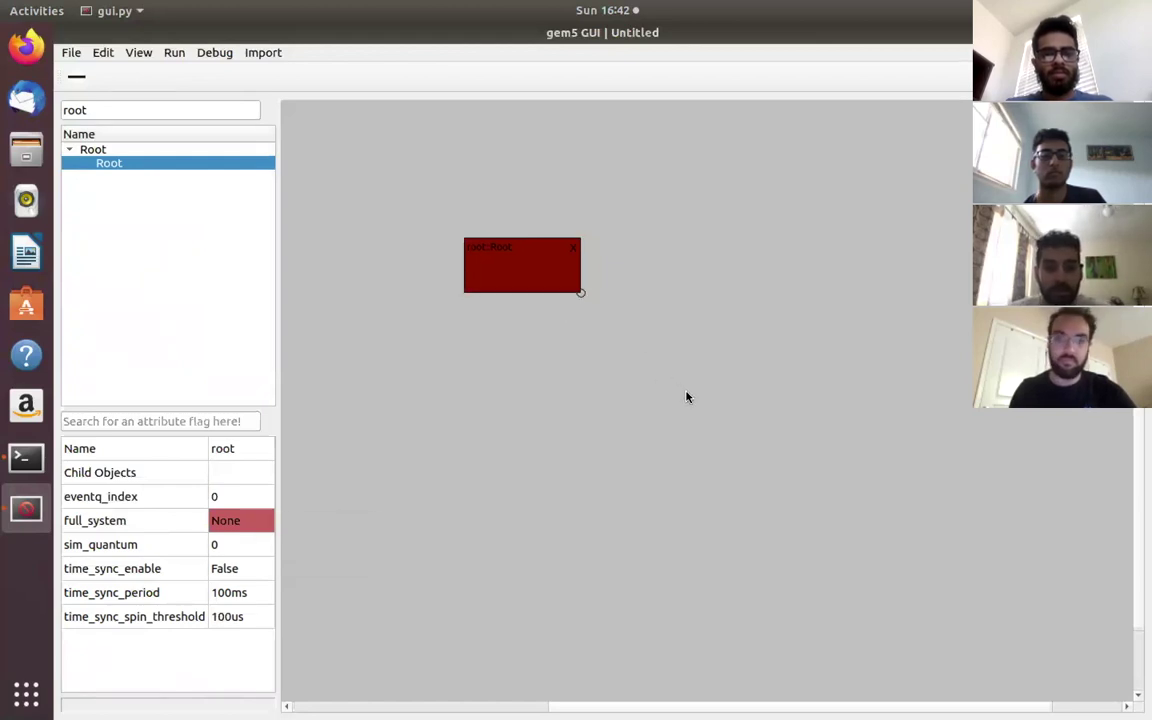
left_click_drag(580, 292, 678, 390)
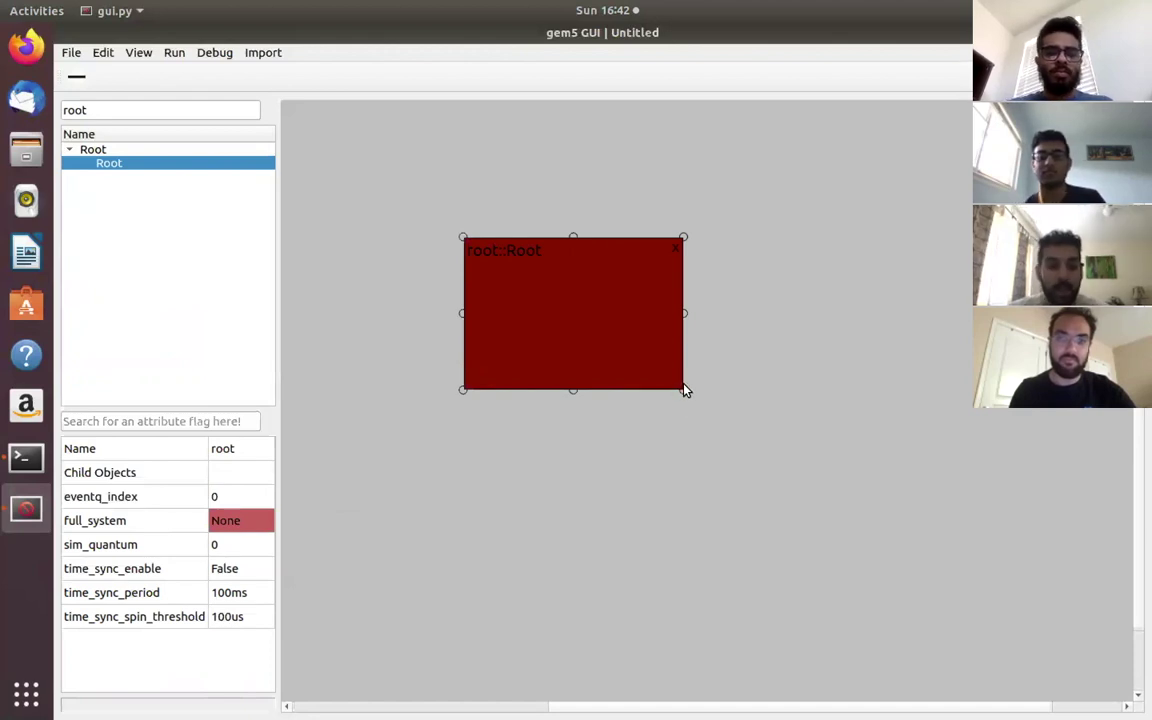
left_click_drag(684, 389, 639, 365)
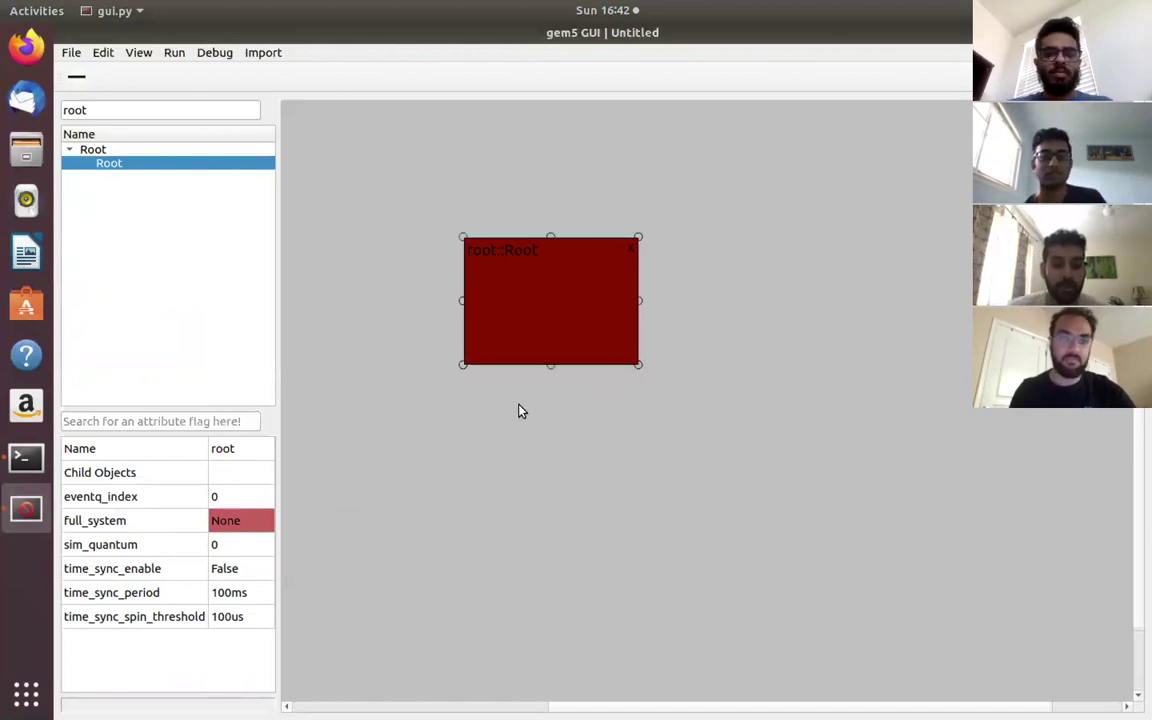
Change the root's full_system attribute from None to False.
double_click(249, 527)
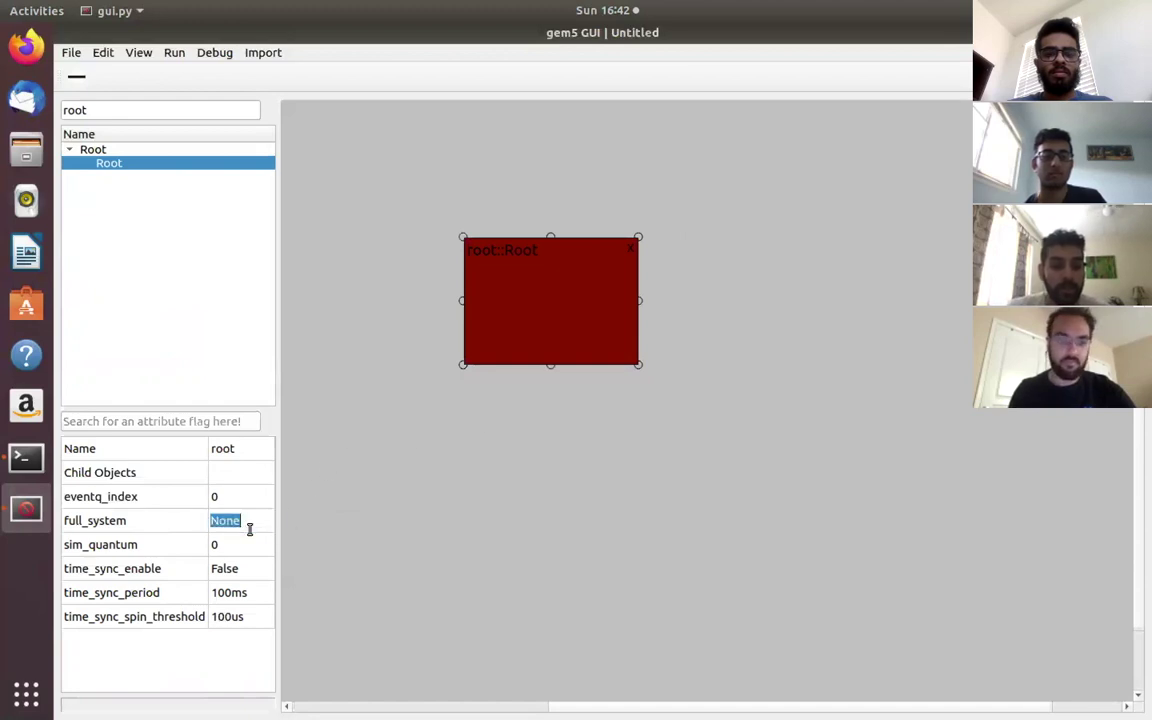
type("Fa")
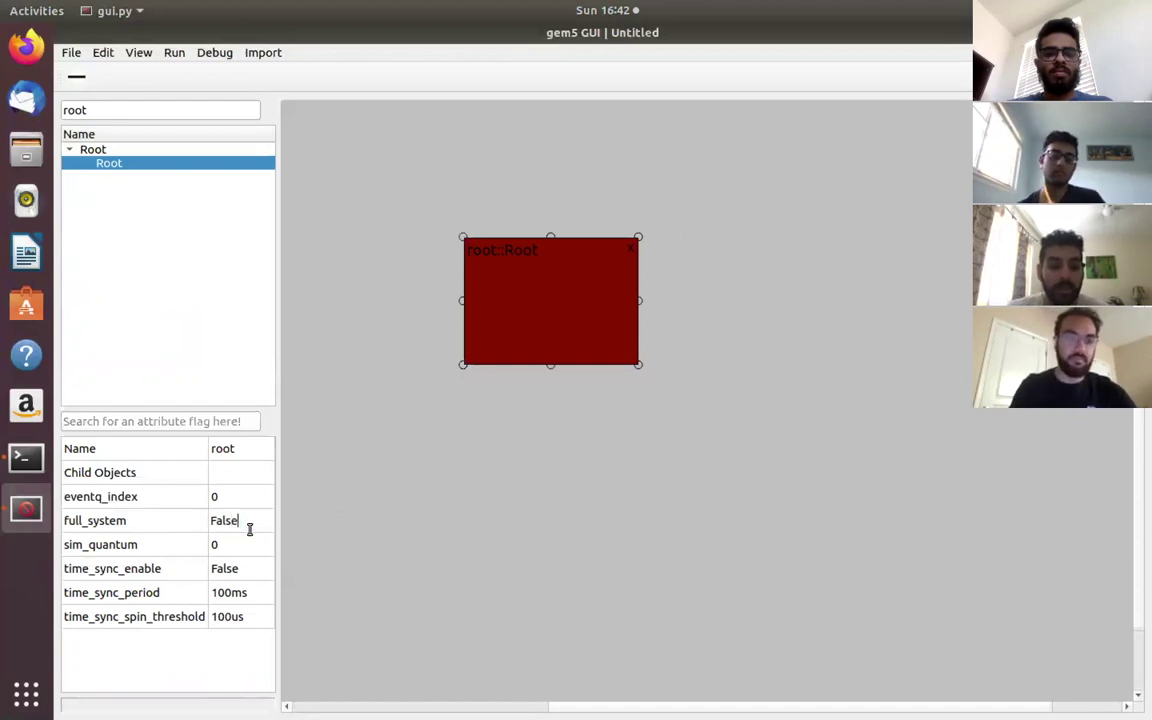
type("lse")
key("Return")
left_click(360, 487)
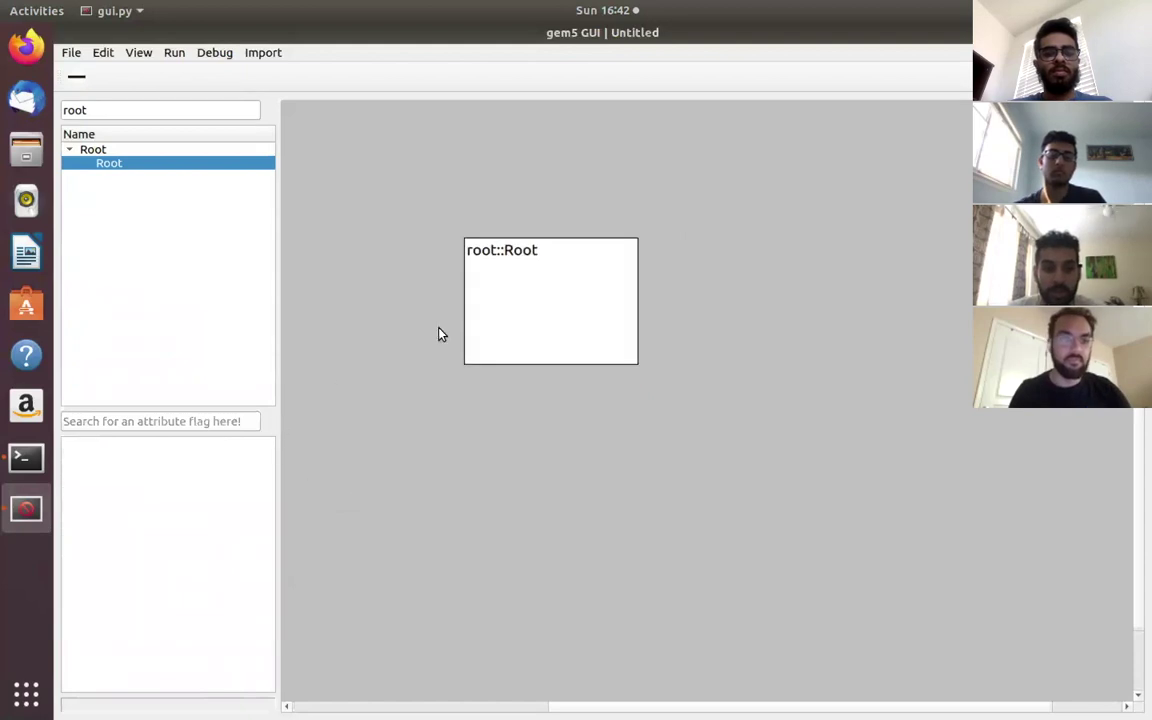
Remove the root::Root box and add a Cache object named cache via the 'cach' filter.
left_click(527, 305)
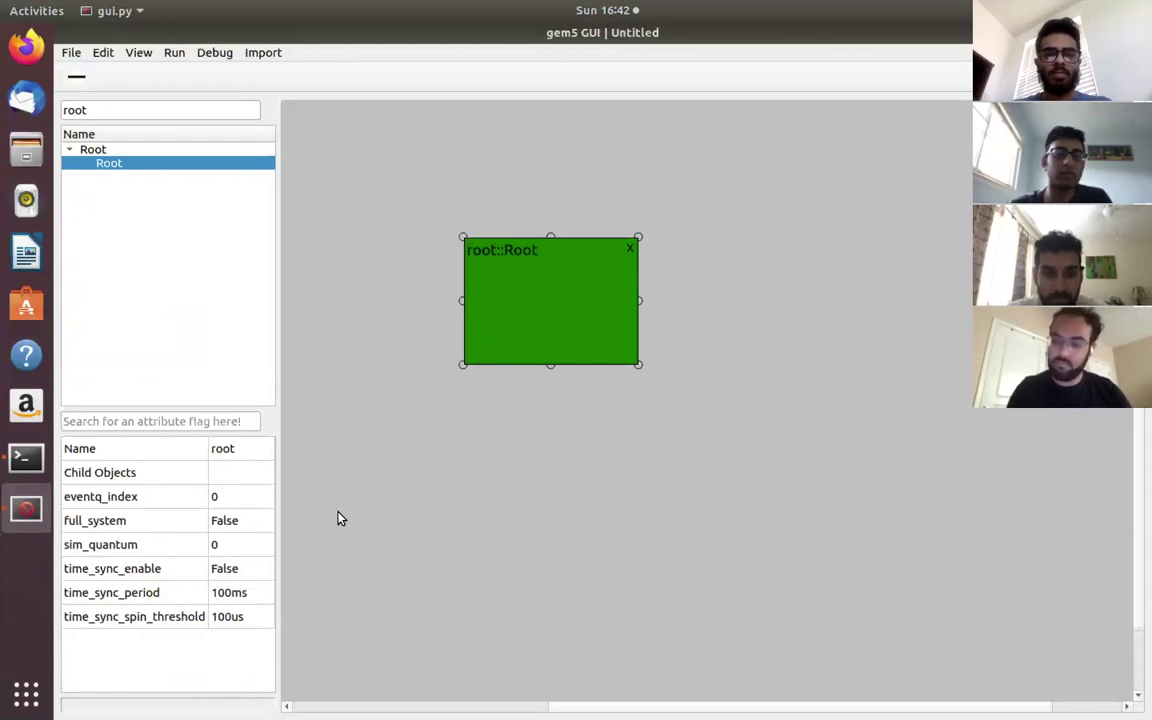
left_click(630, 247)
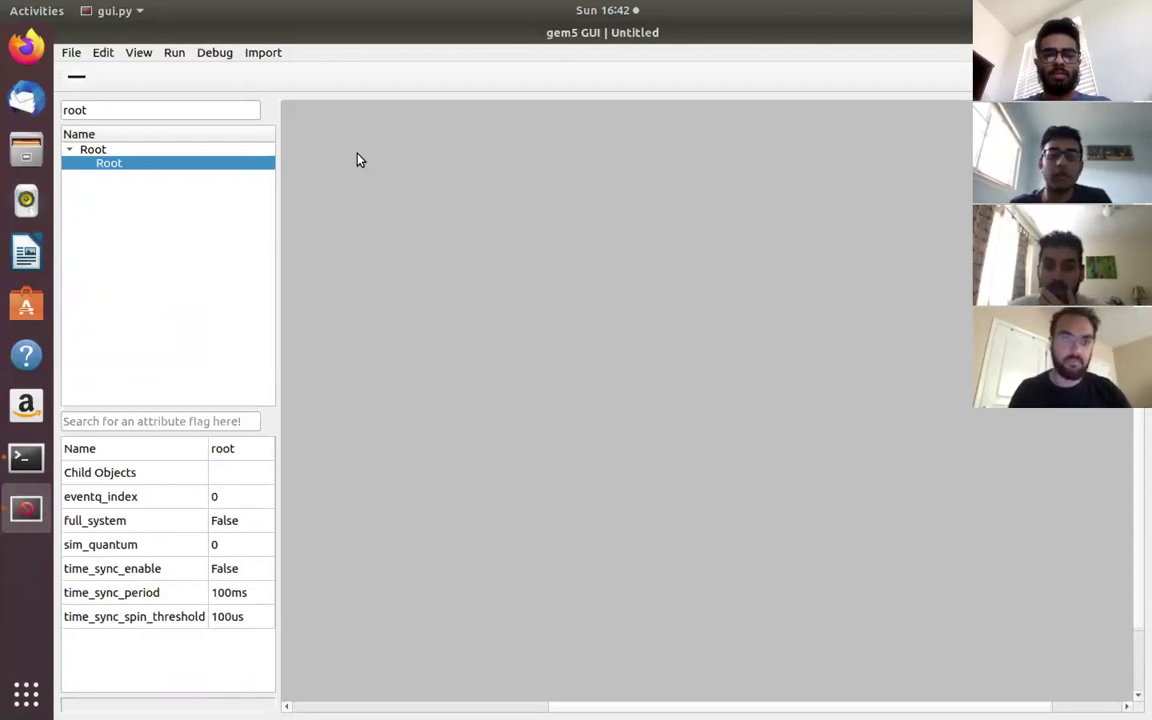
double_click(190, 110)
type("cach")
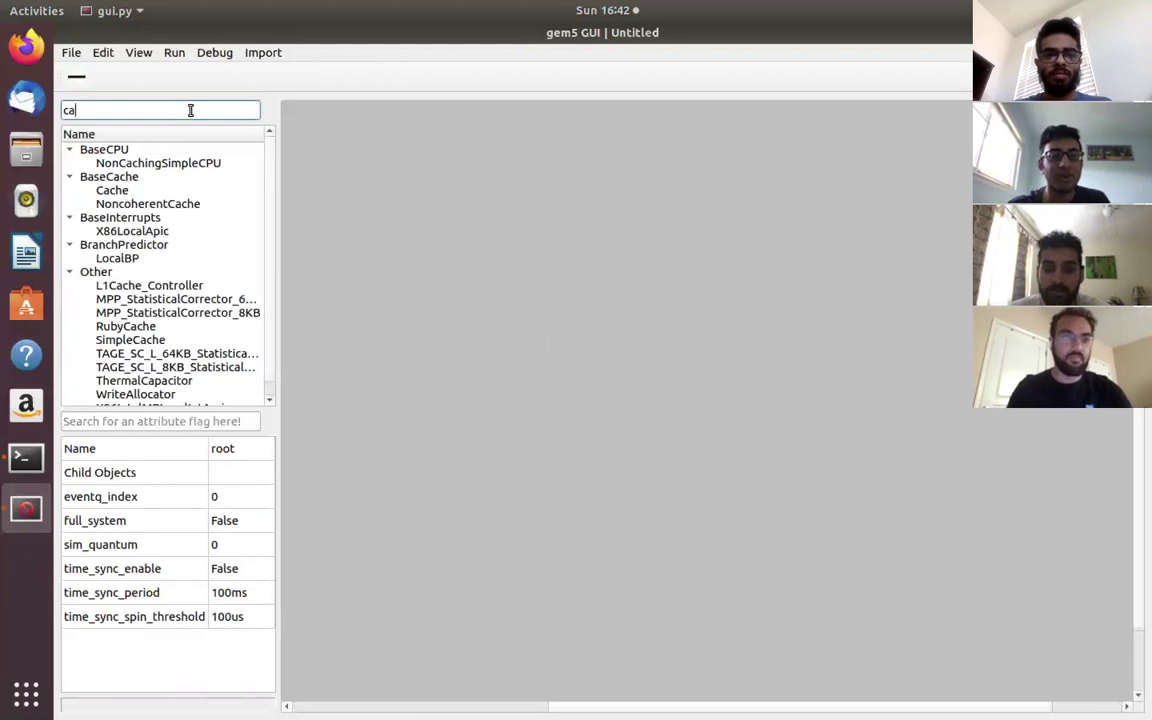
double_click(170, 193)
type("c")
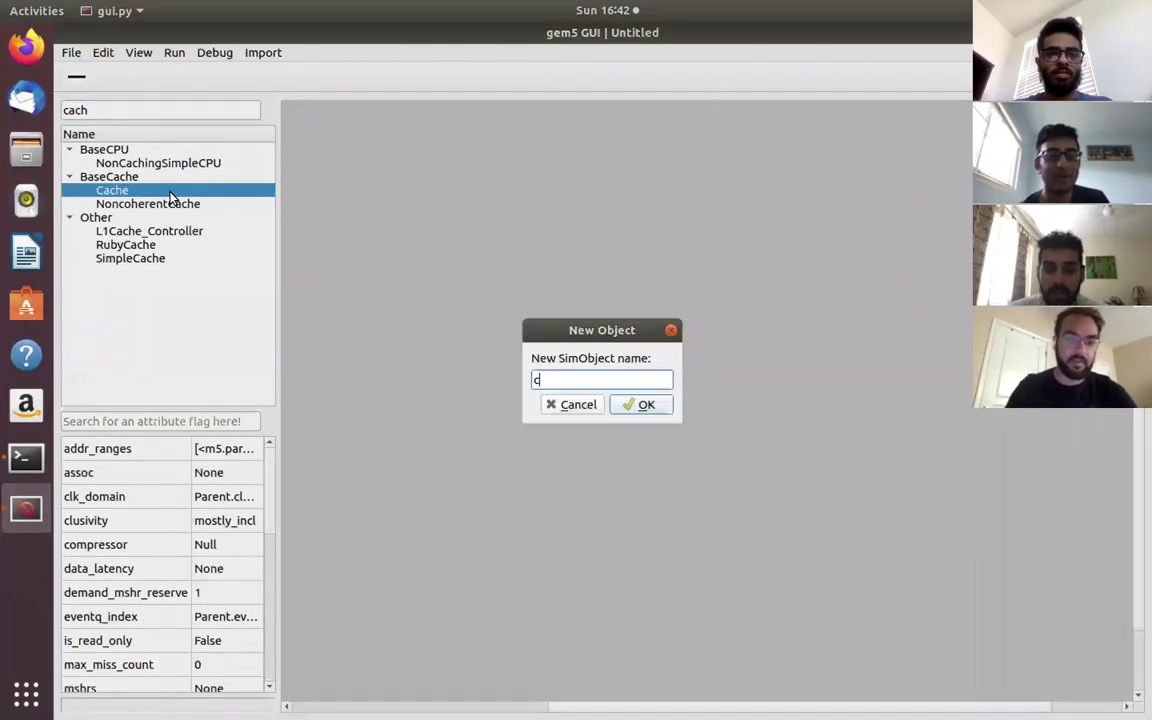
type("ache")
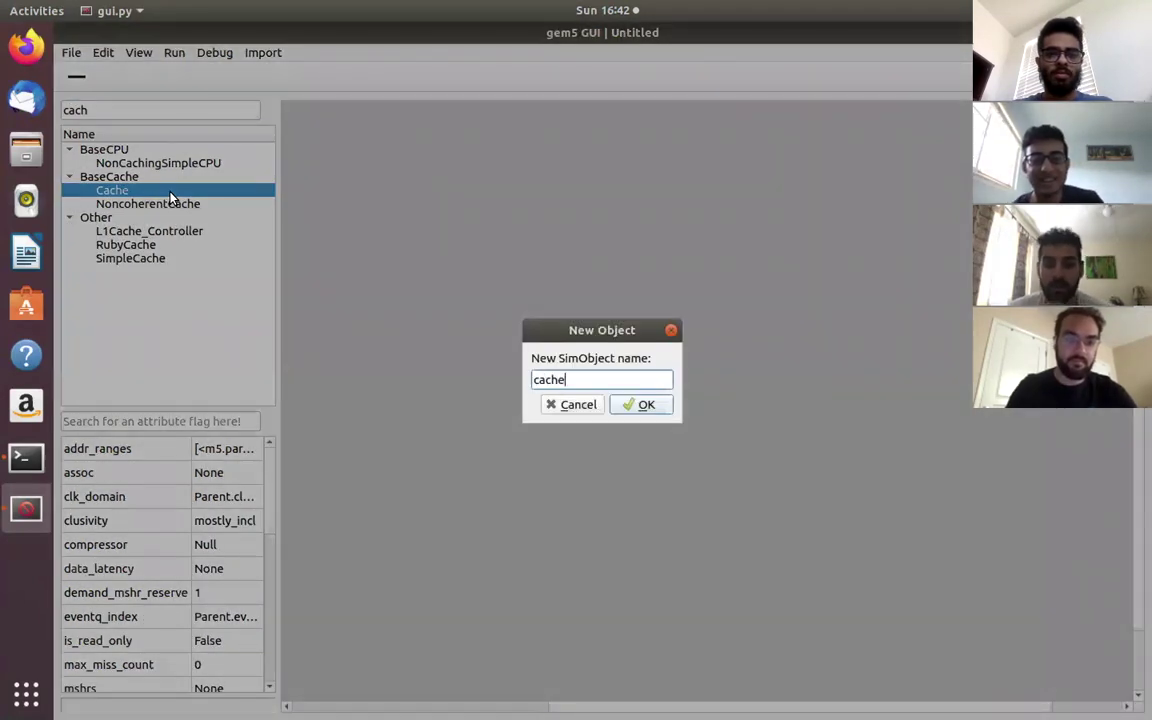
key("Return")
left_click(400, 262)
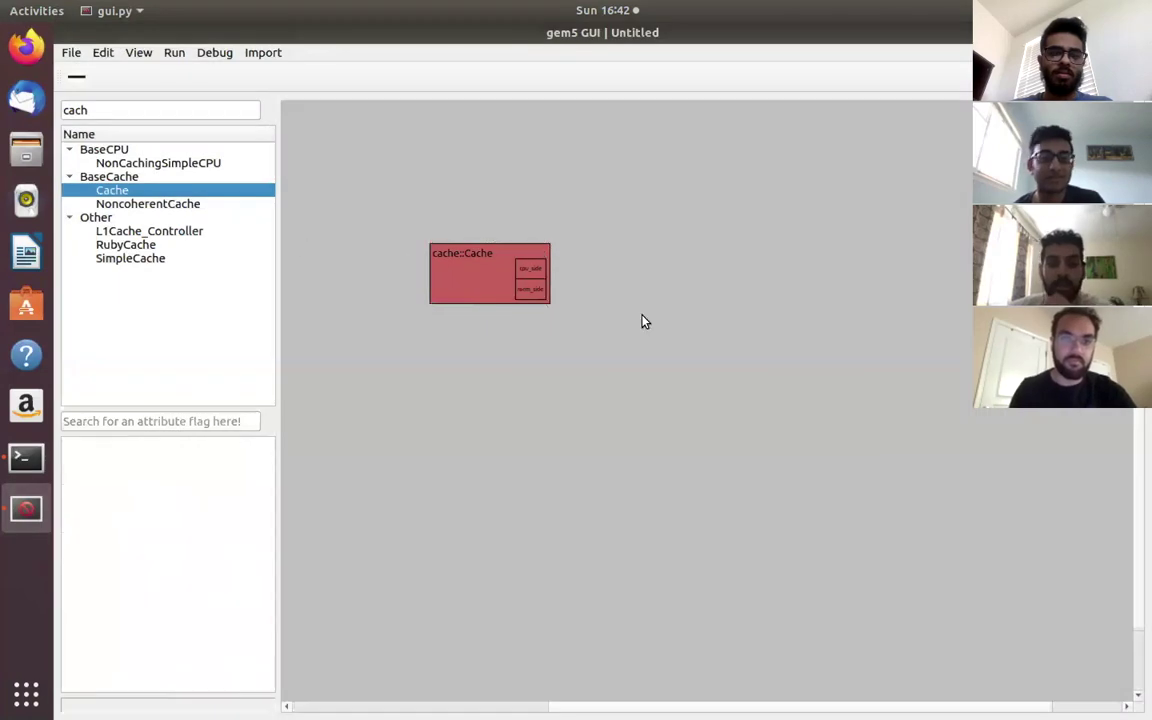
Filter the class tree for 'ddr'.
double_click(147, 106)
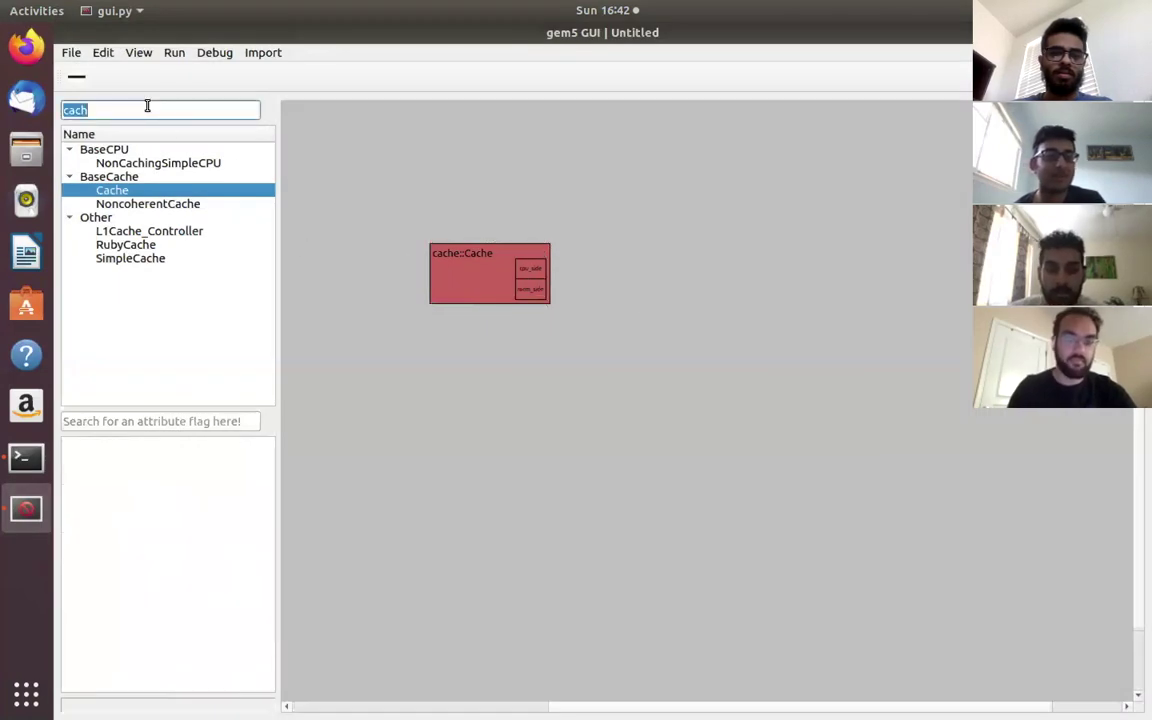
type("x")
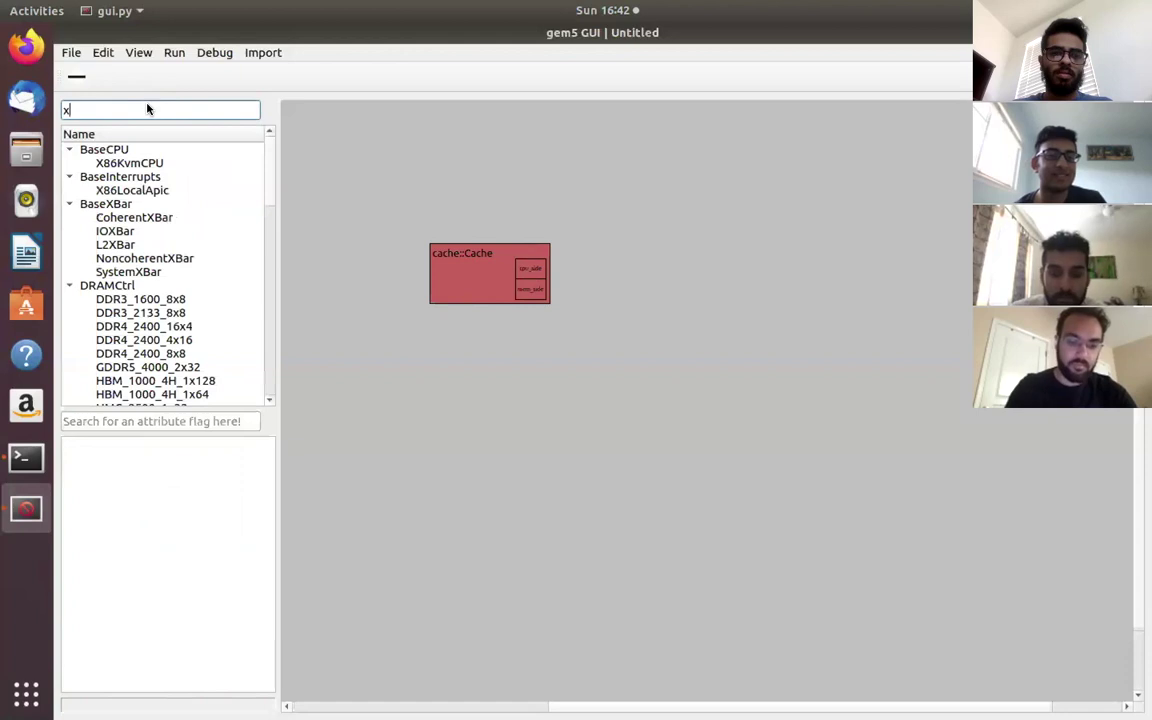
key("BackSpace")
type("ddr")
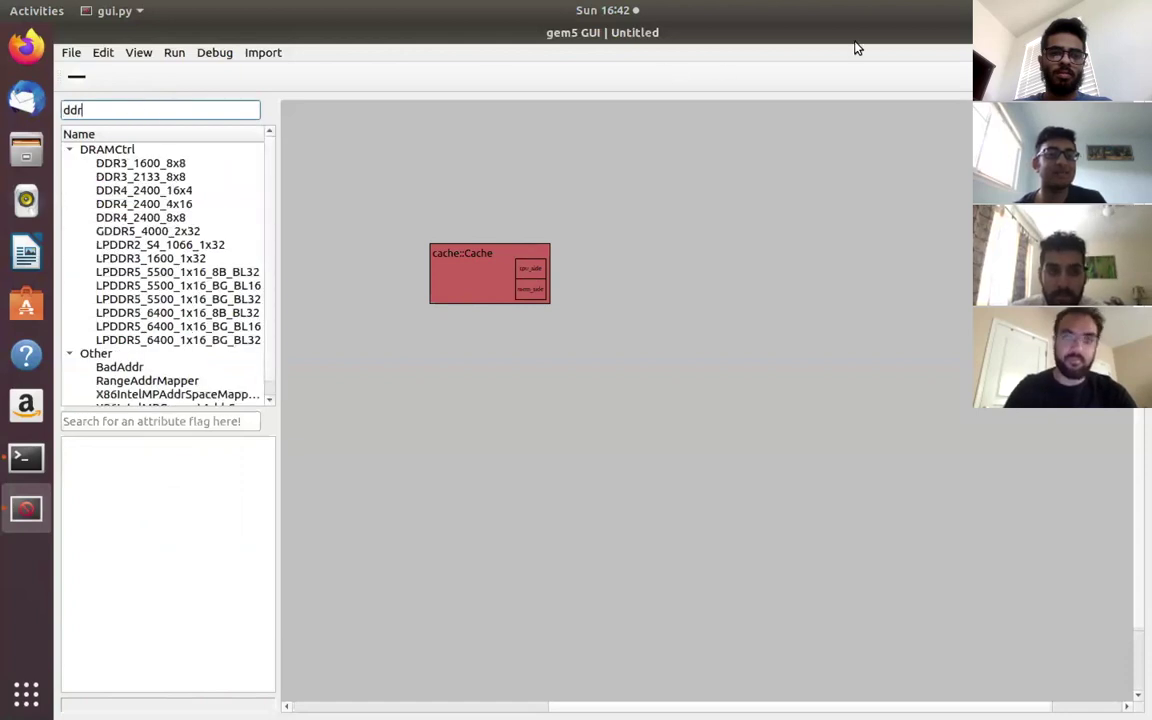
Add a DDR3_1600_8x8 memory controller named mem_ctrl.
left_click(156, 165)
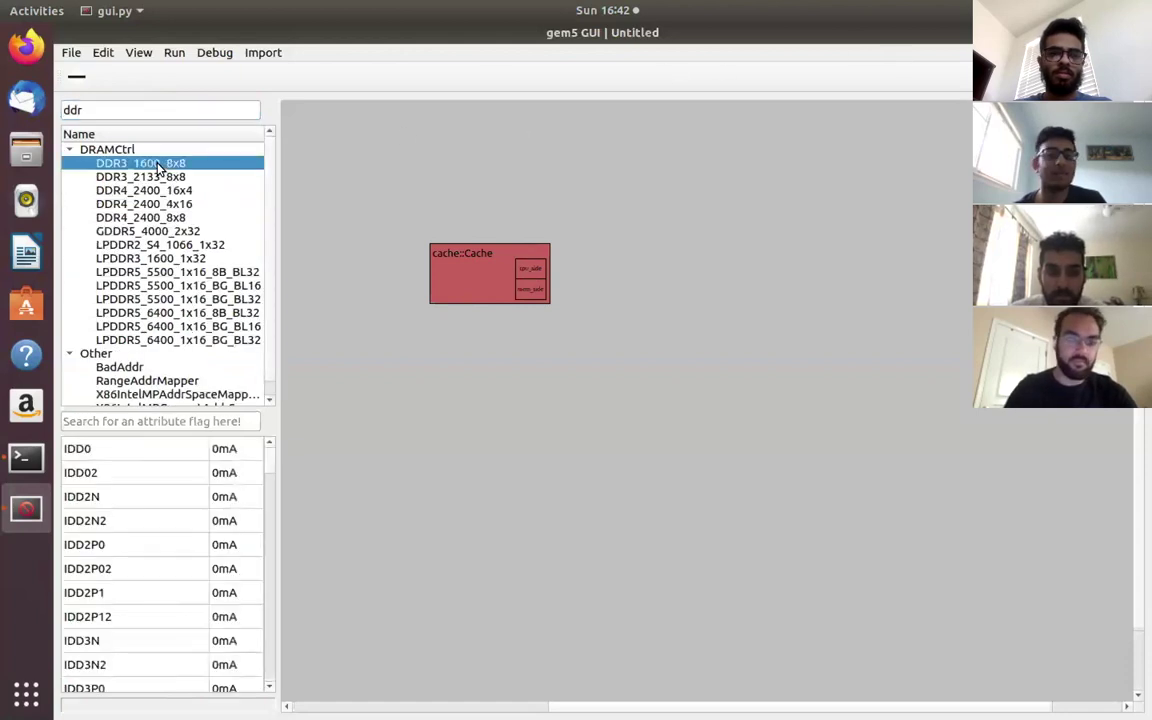
double_click(156, 165)
type("mem_ctrl")
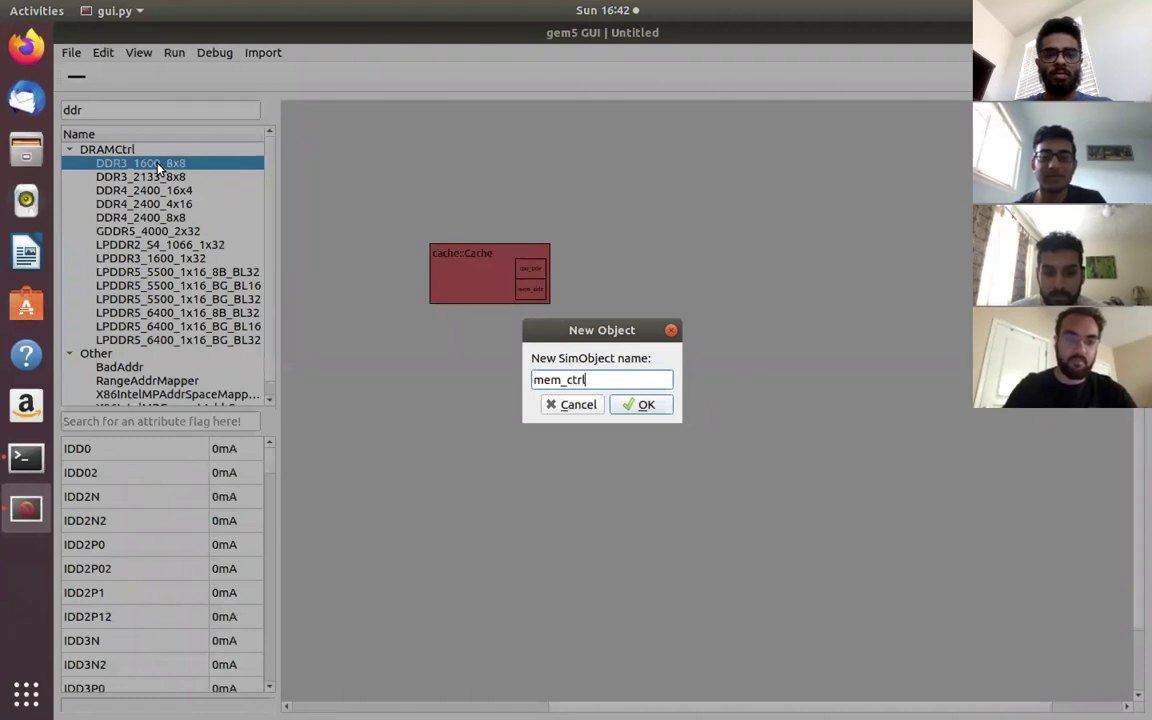
key("Return")
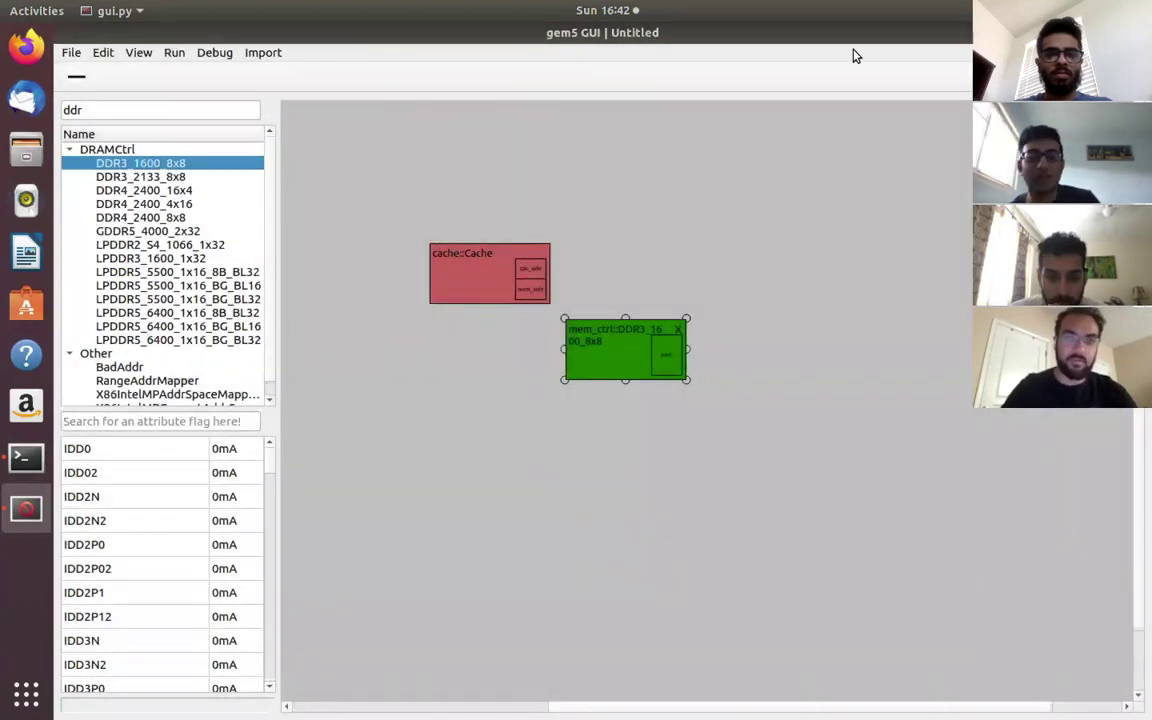
left_click(323, 164)
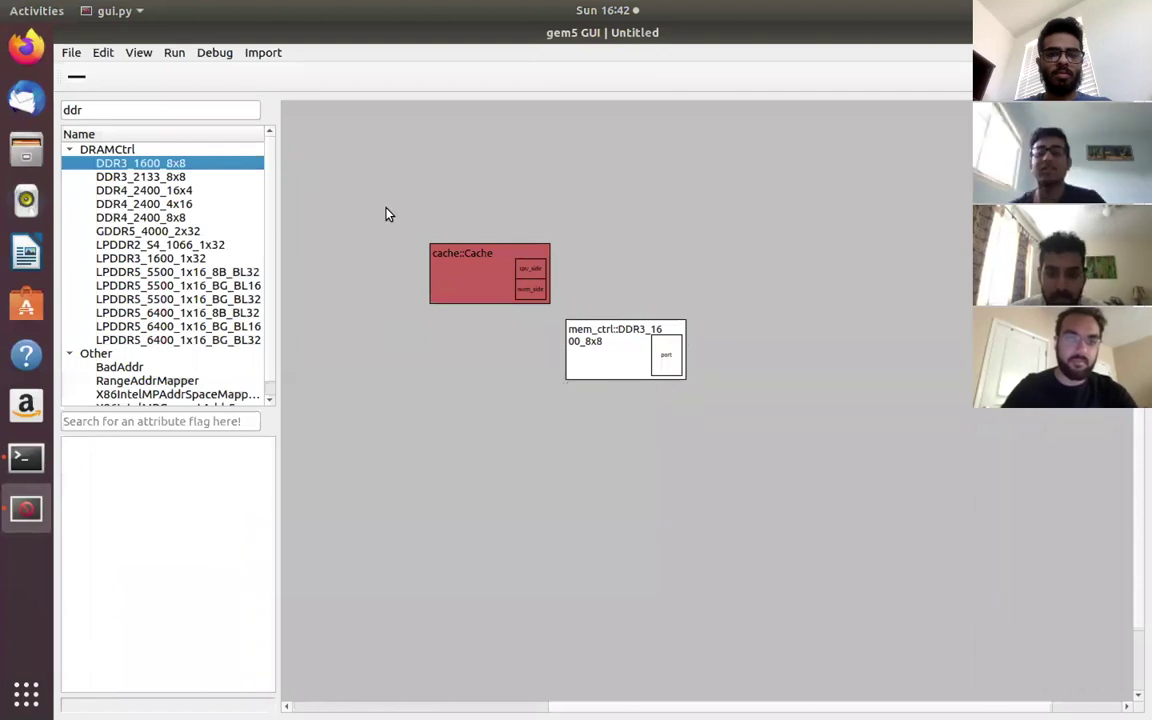
Add a SystemXBar named membus inside mem_ctrl, then delete the mem_ctrl block along with it.
double_click(188, 110)
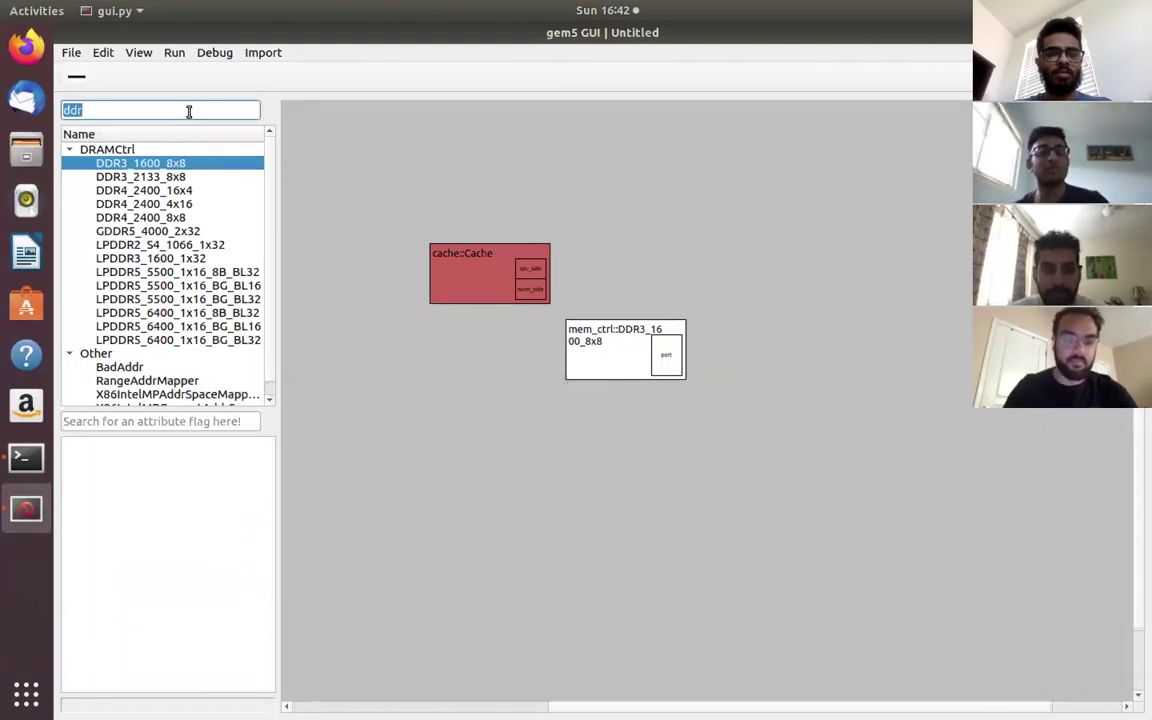
type("syst")
double_click(155, 163)
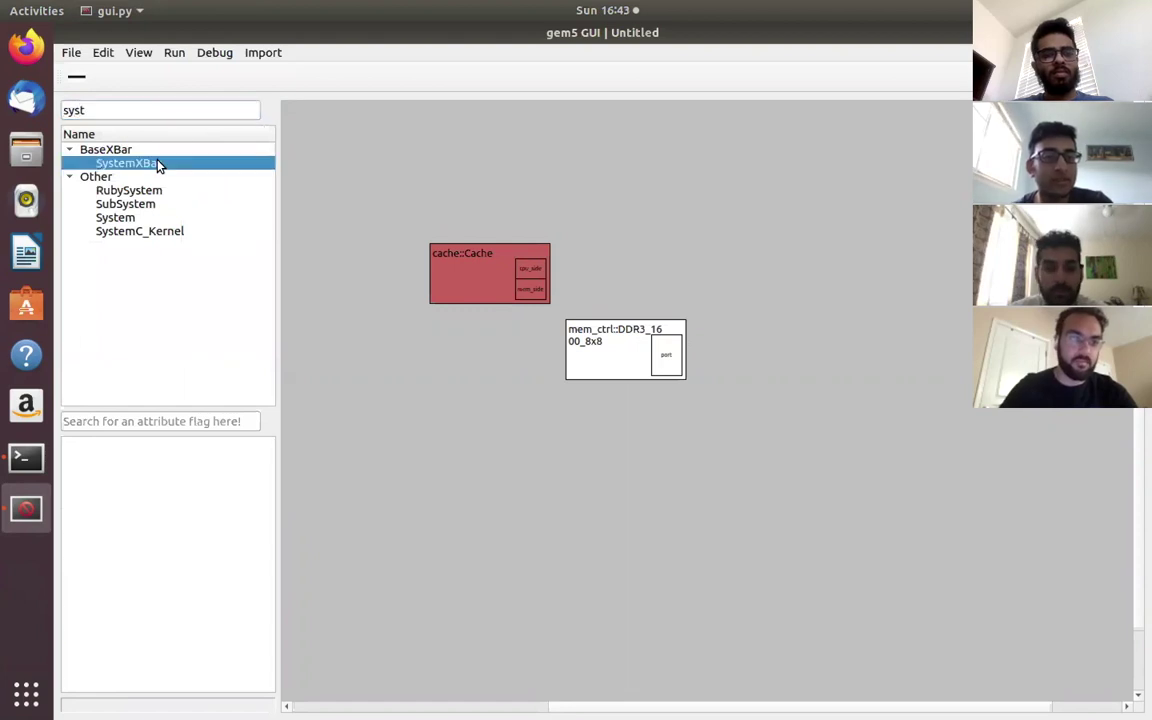
type("membus")
key("Return")
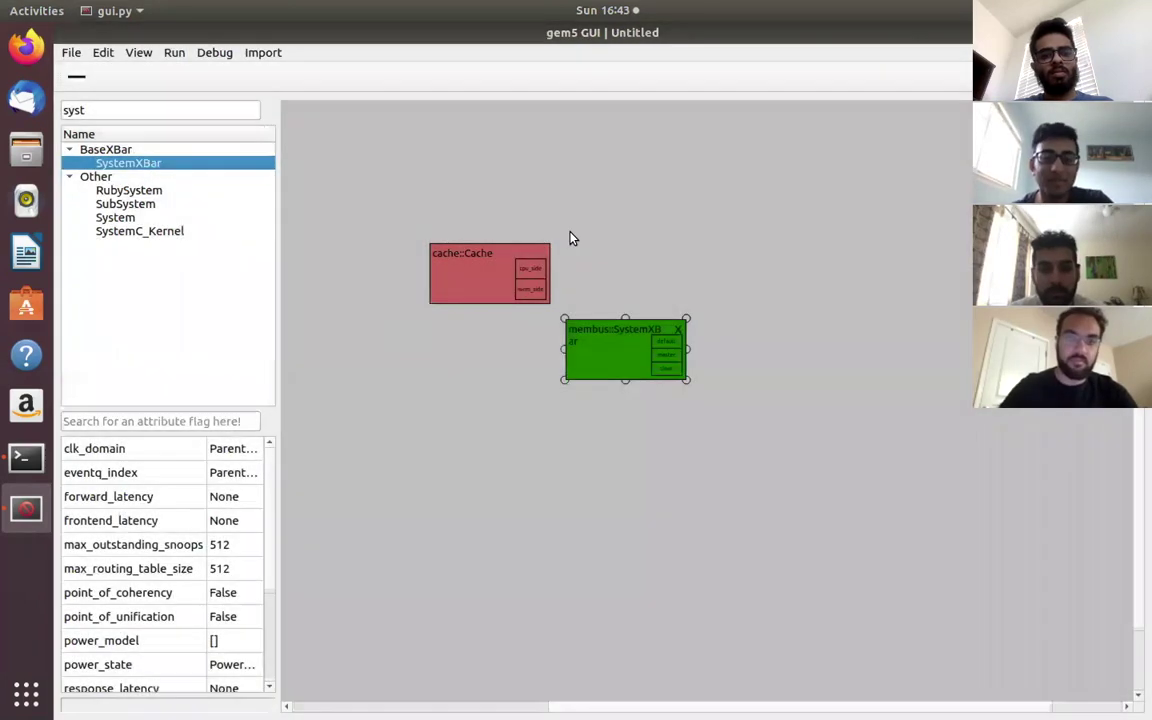
left_click_drag(595, 340, 700, 335)
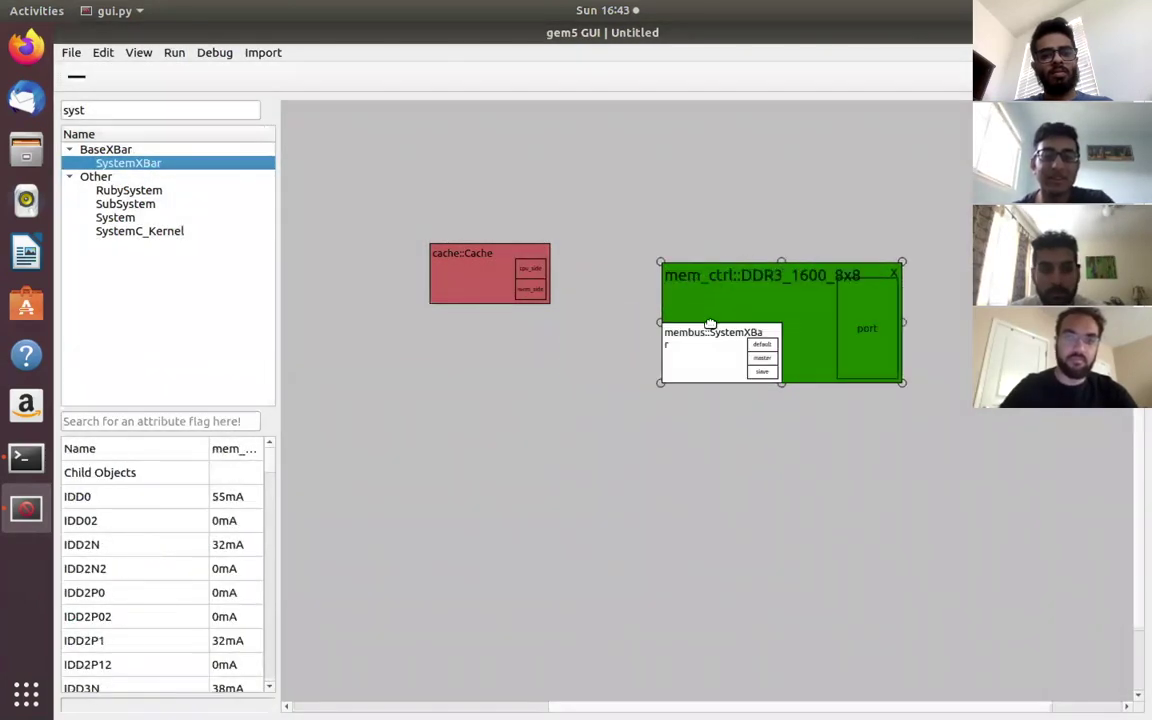
left_click(893, 274)
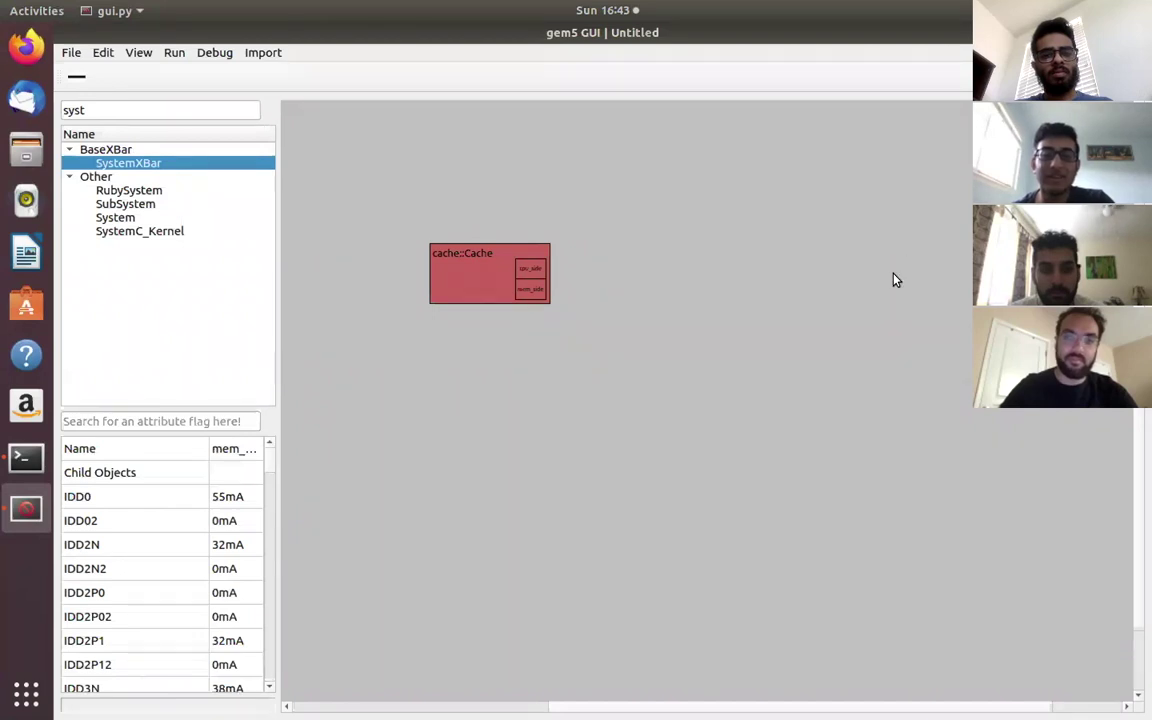
Add a new SystemXBar object named membus to the canvas.
left_click(76, 76)
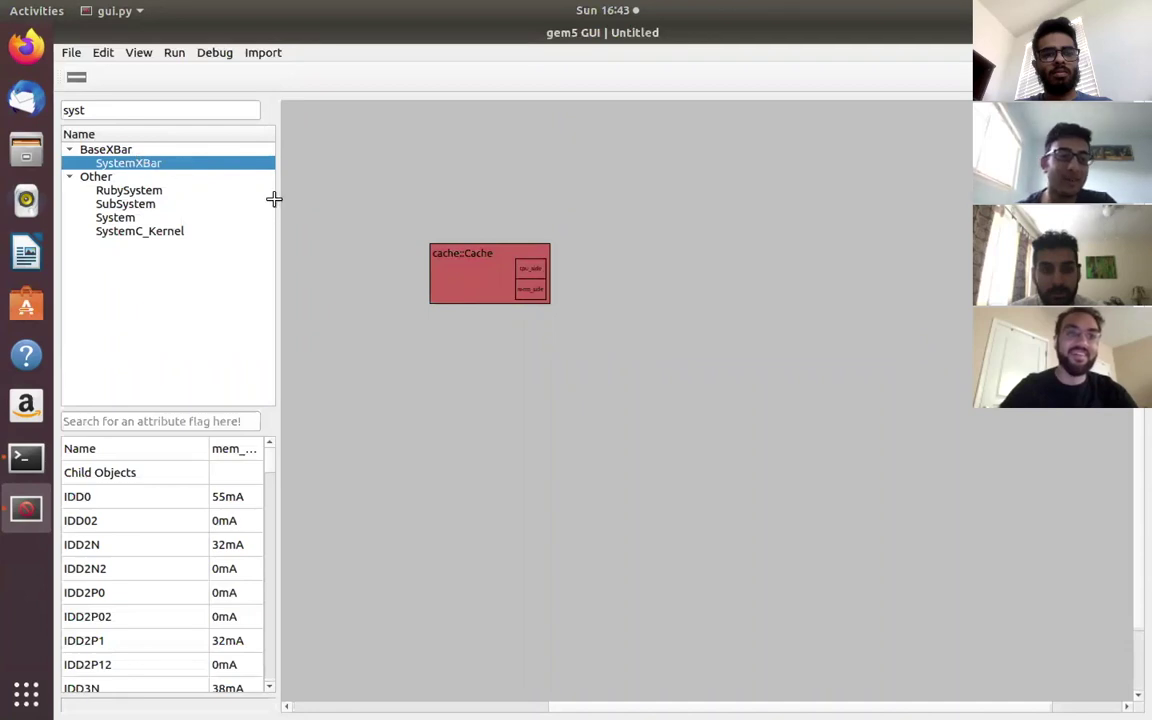
left_click(160, 162)
left_click(77, 77)
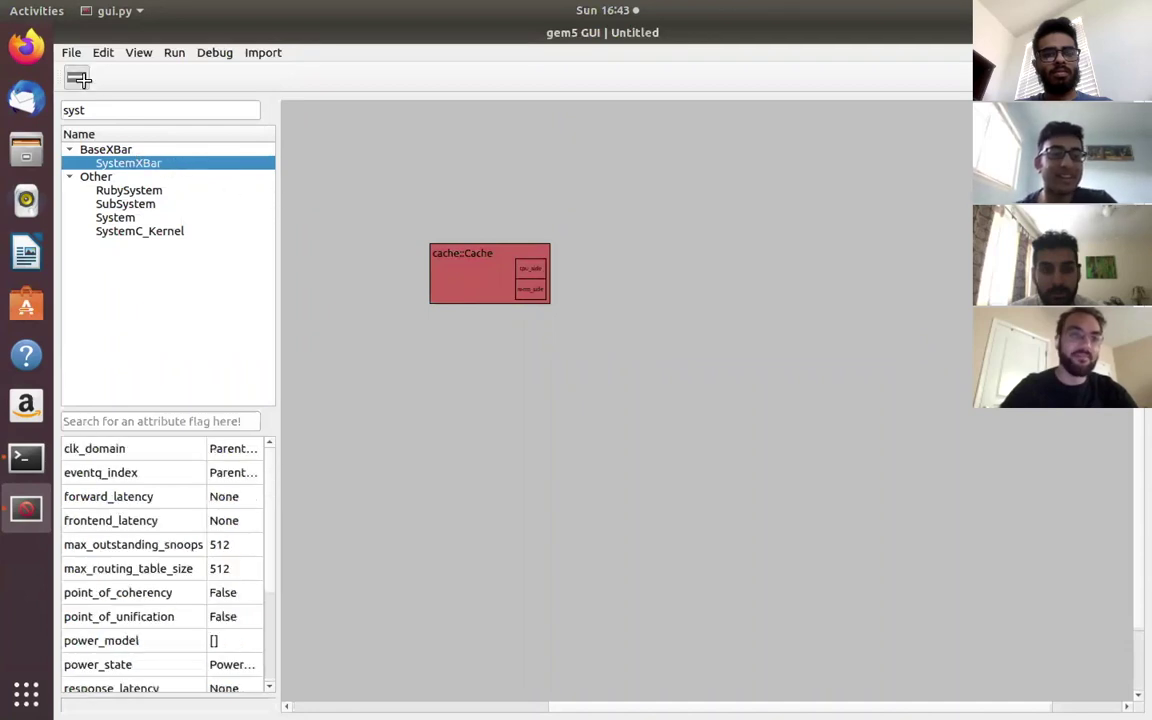
double_click(128, 163)
type("membus")
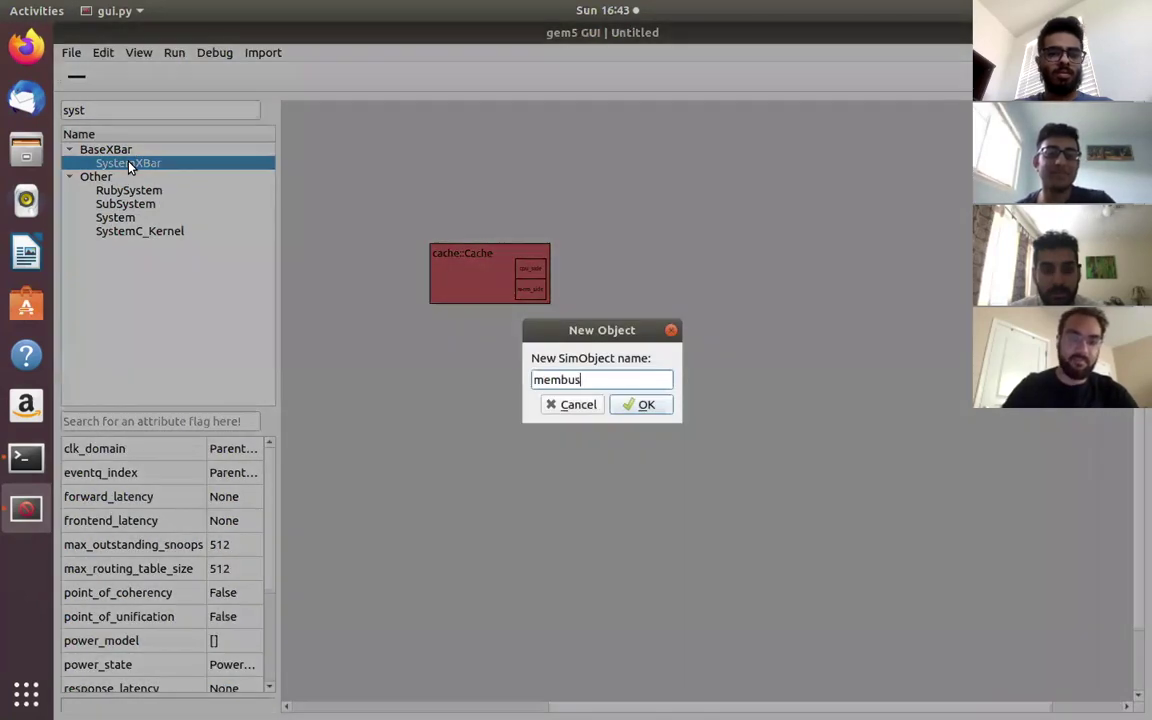
key("Return")
left_click(77, 77)
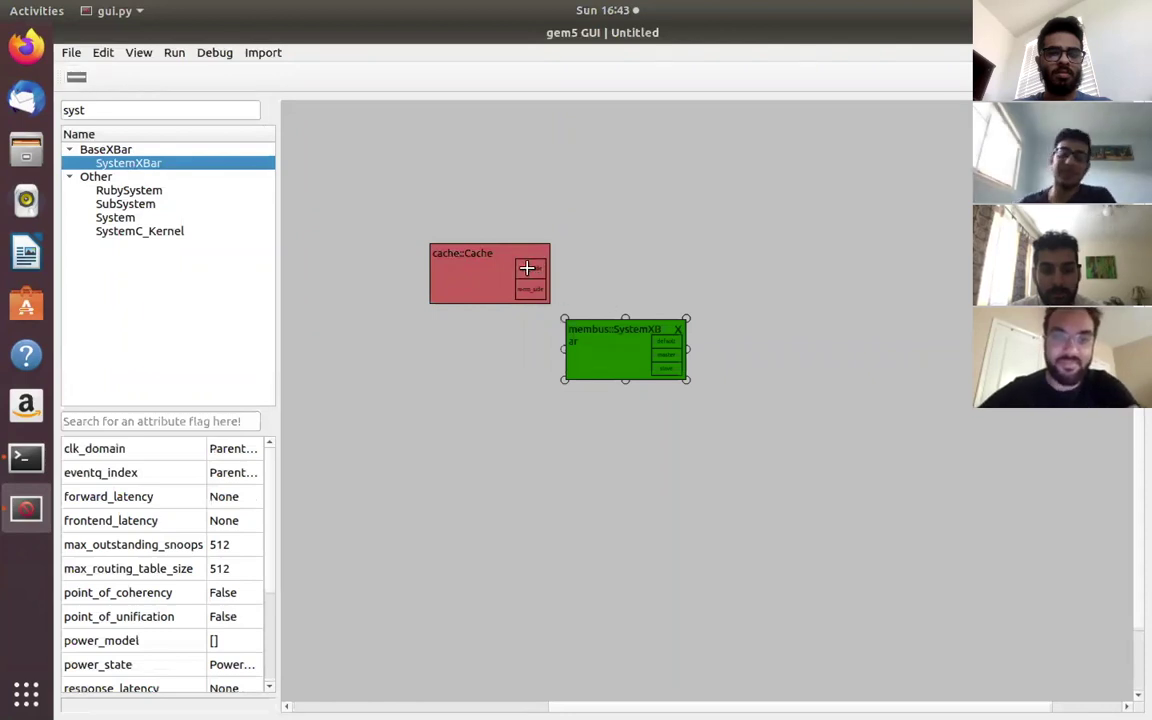
Try twice to wire the cache port to membus, dismissing each incompatible-wires error.
left_click_drag(527, 268, 664, 372)
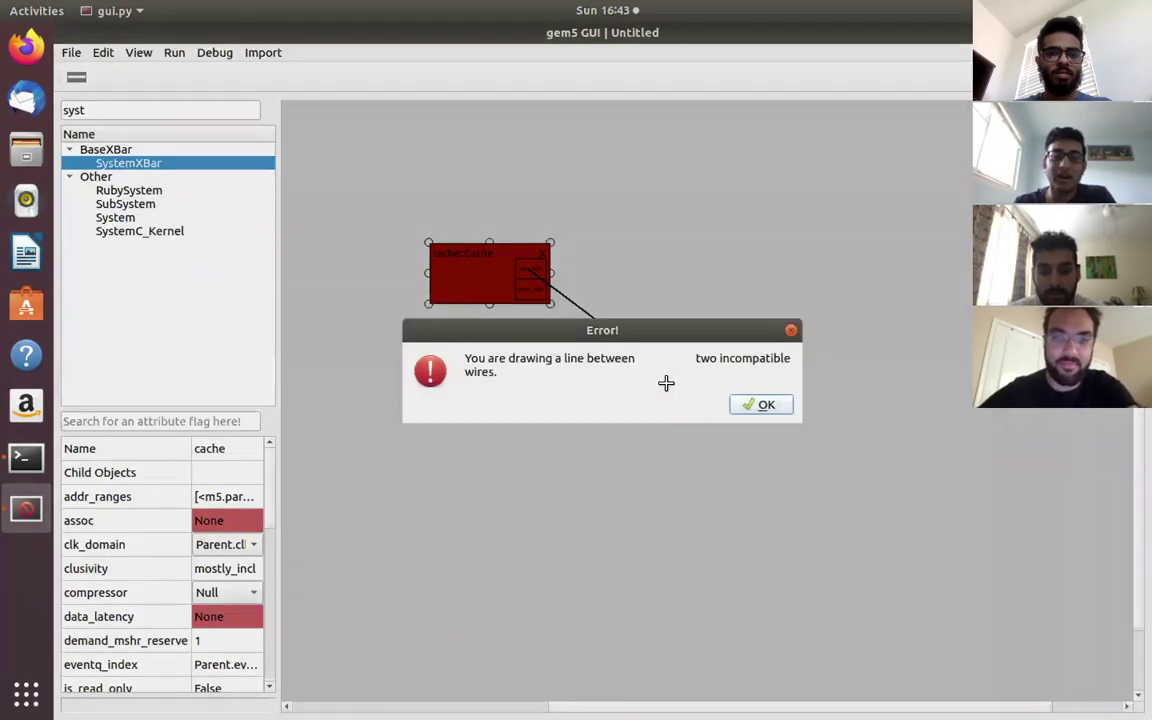
left_click(768, 404)
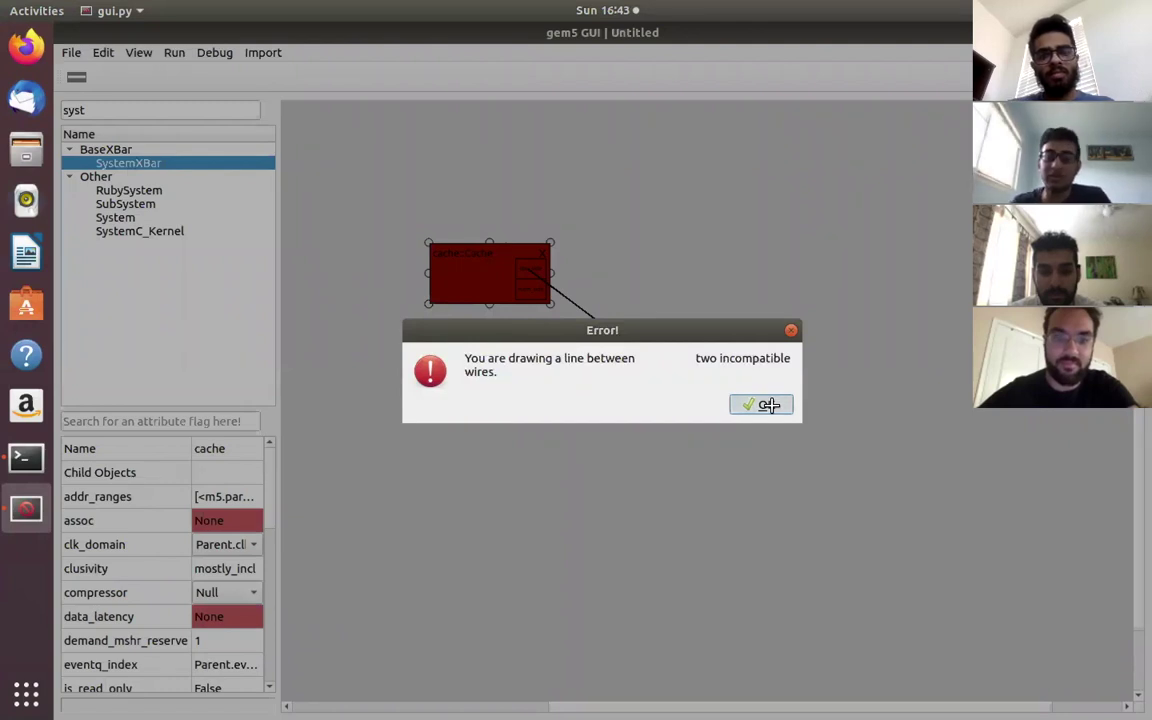
left_click(768, 404)
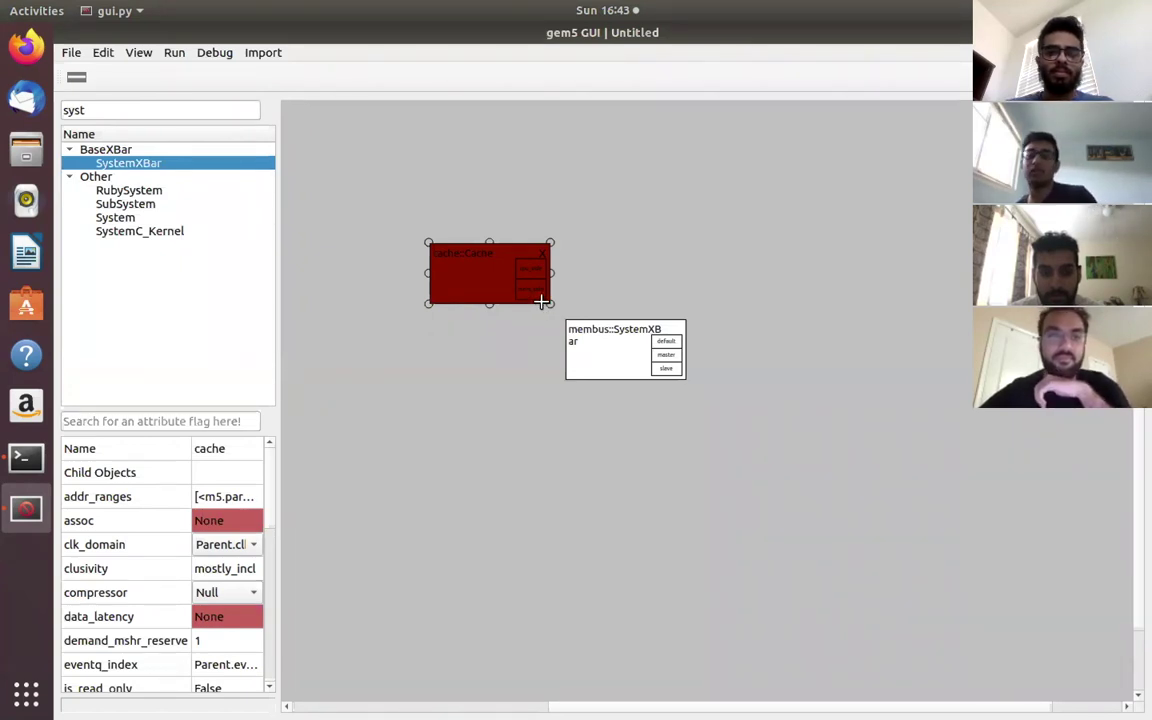
left_click_drag(530, 290, 661, 355)
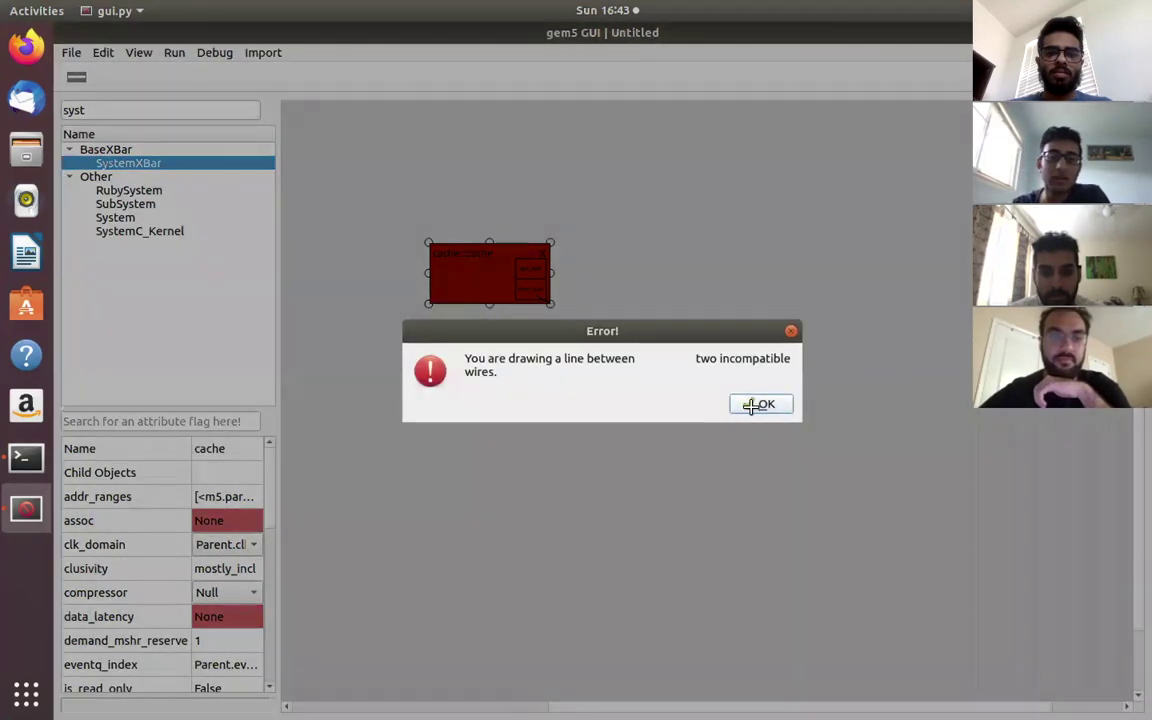
left_click(750, 402)
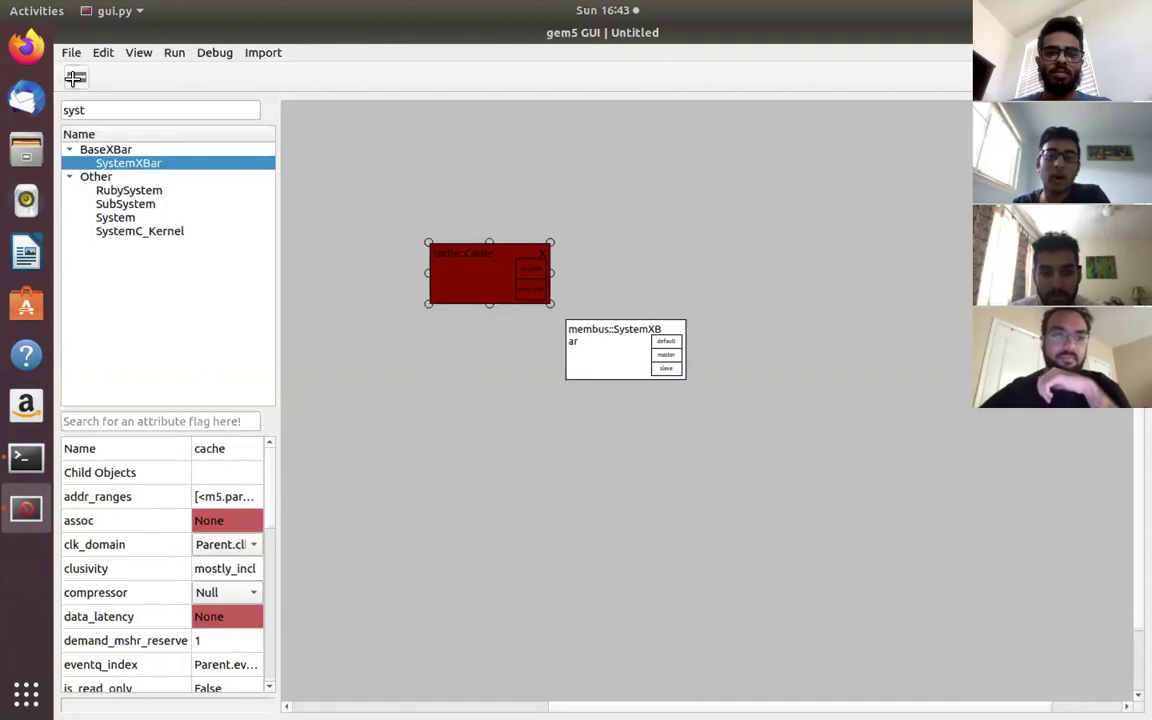
Add a System object named system and move it onto membus.
left_click(341, 177)
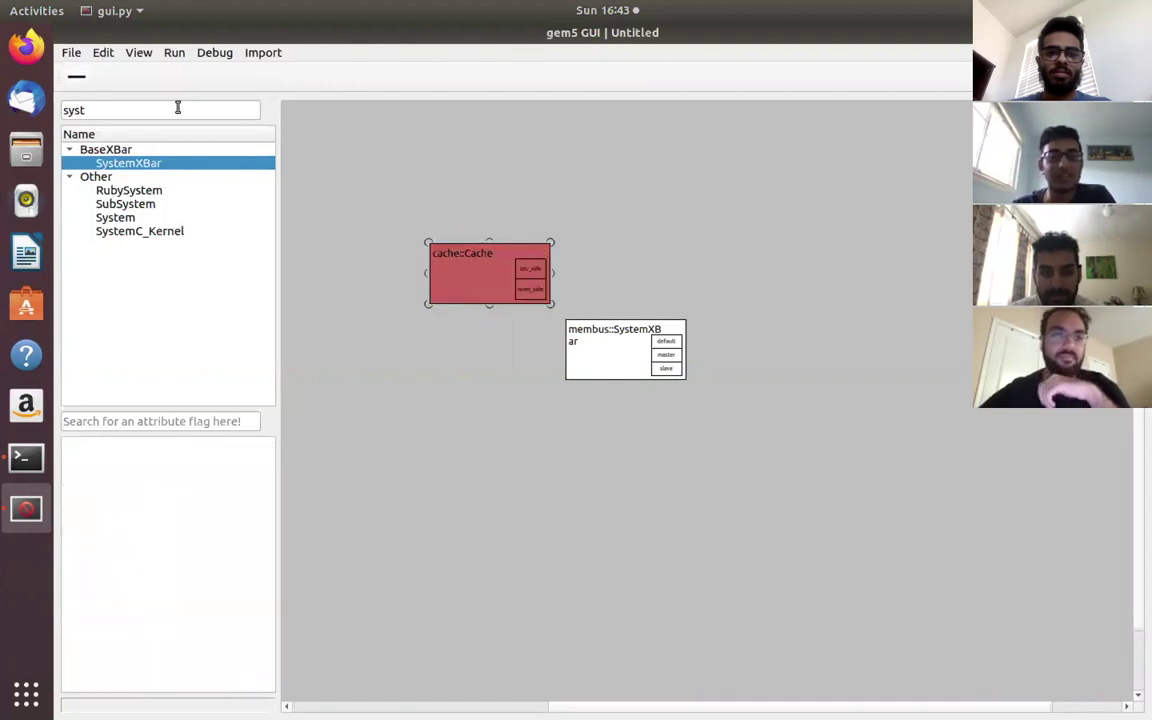
left_click(126, 218)
double_click(126, 218)
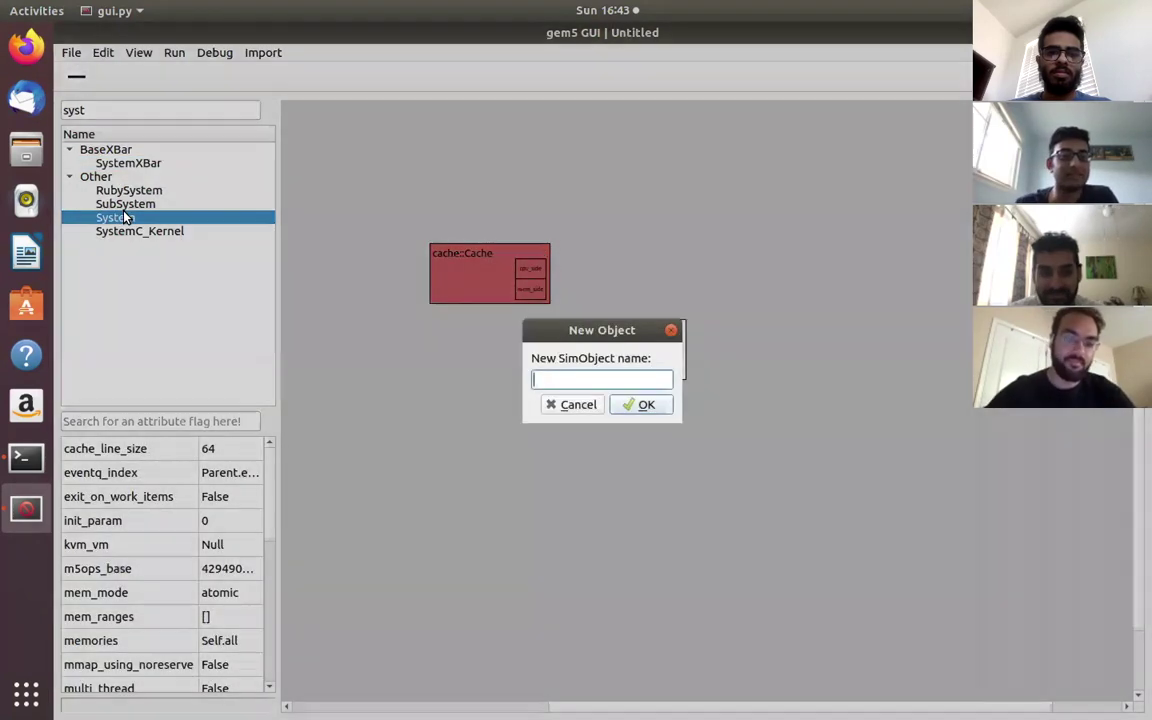
type("system")
key("Return")
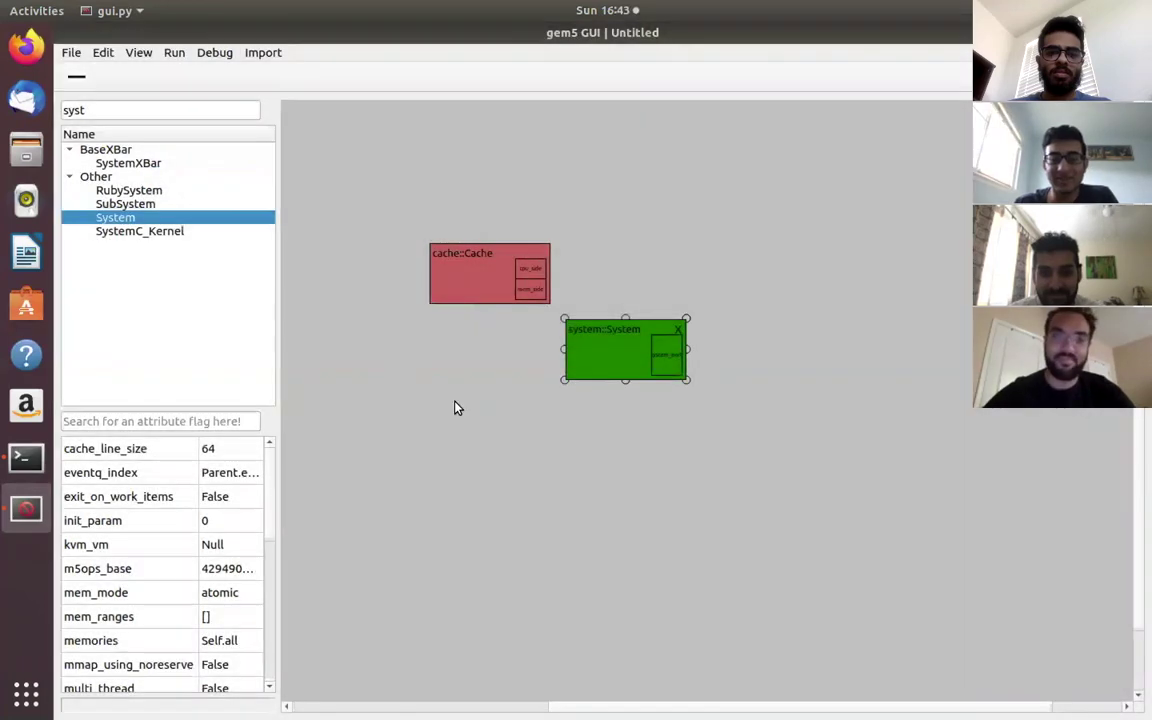
left_click_drag(630, 336, 671, 378)
left_click(421, 395)
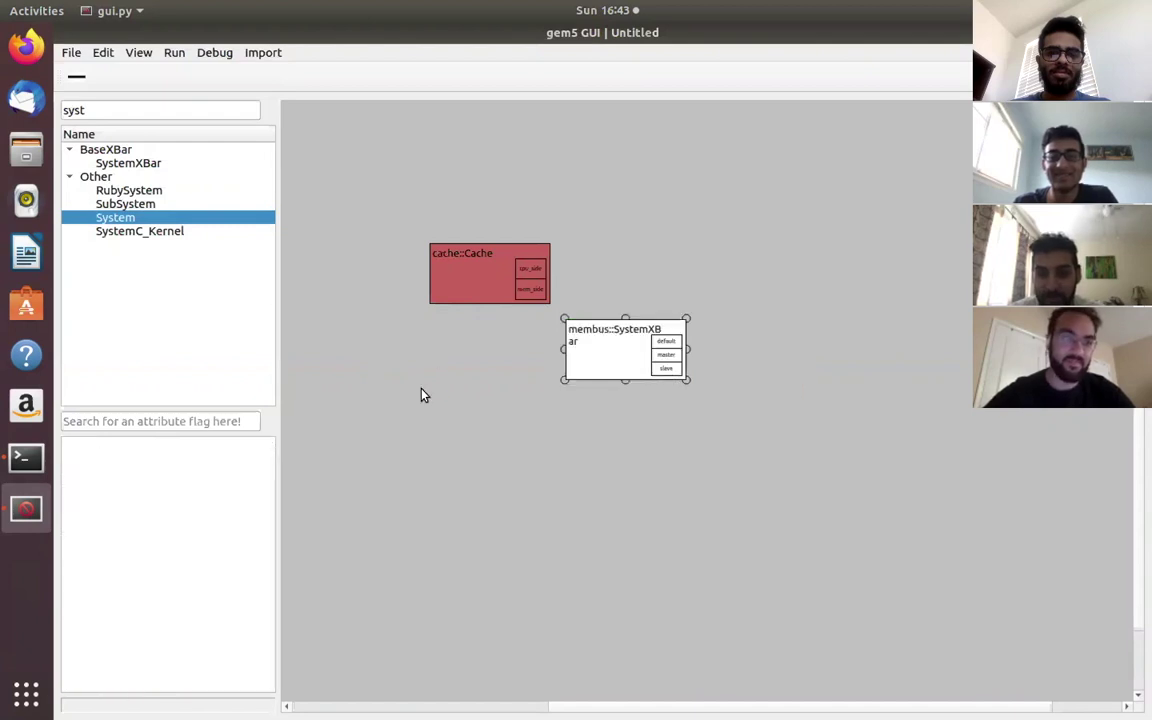
Add another System named sys and place it to the right of membus.
double_click(118, 217)
type("sys")
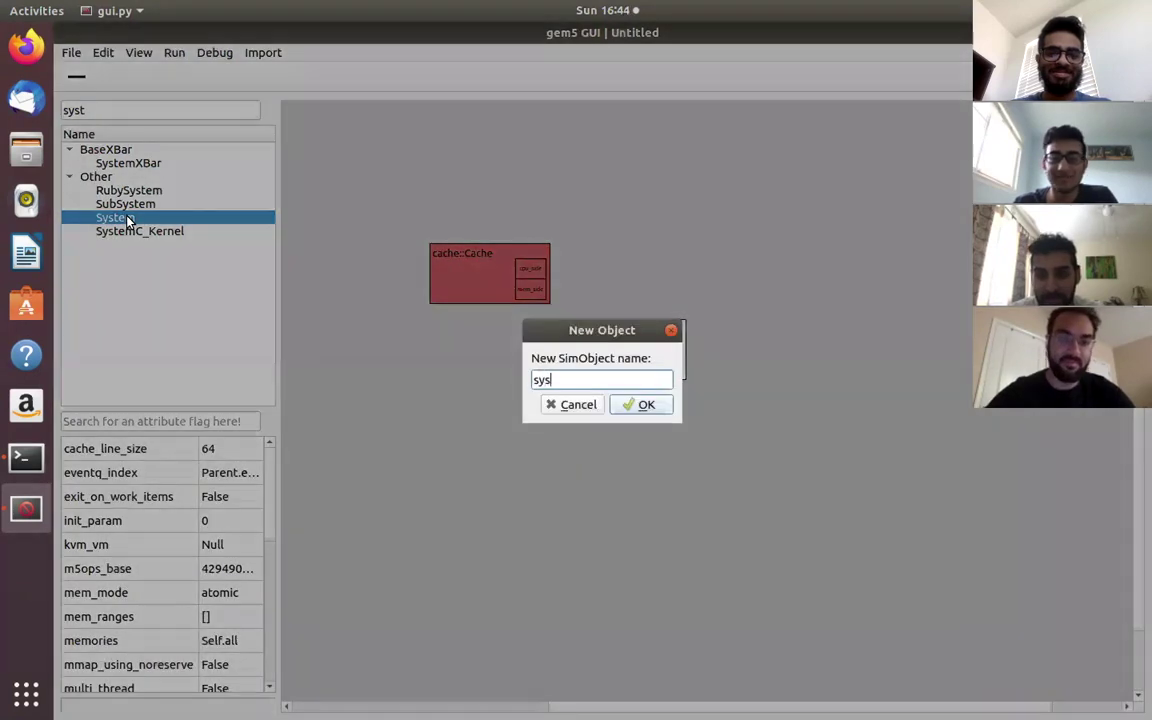
key("Return")
left_click_drag(607, 368, 744, 409)
left_click(76, 77)
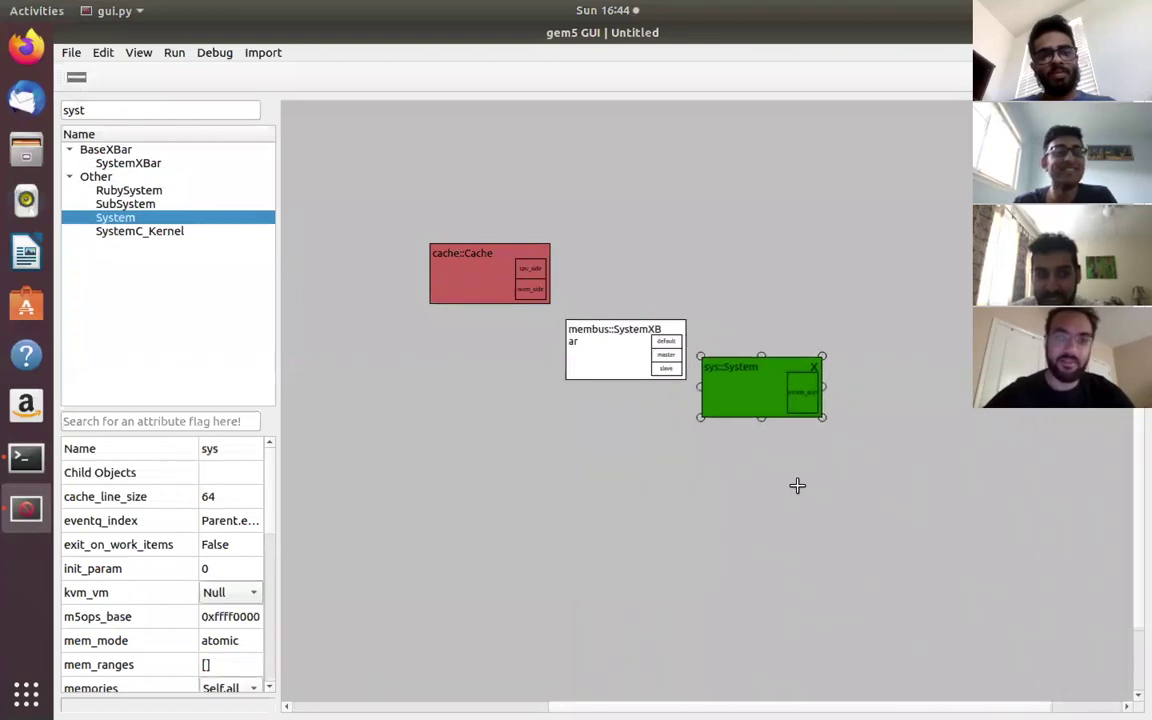
Draw a wire from sys.system_port to membus.slave, then delete that wire.
left_click_drag(800, 396, 668, 370)
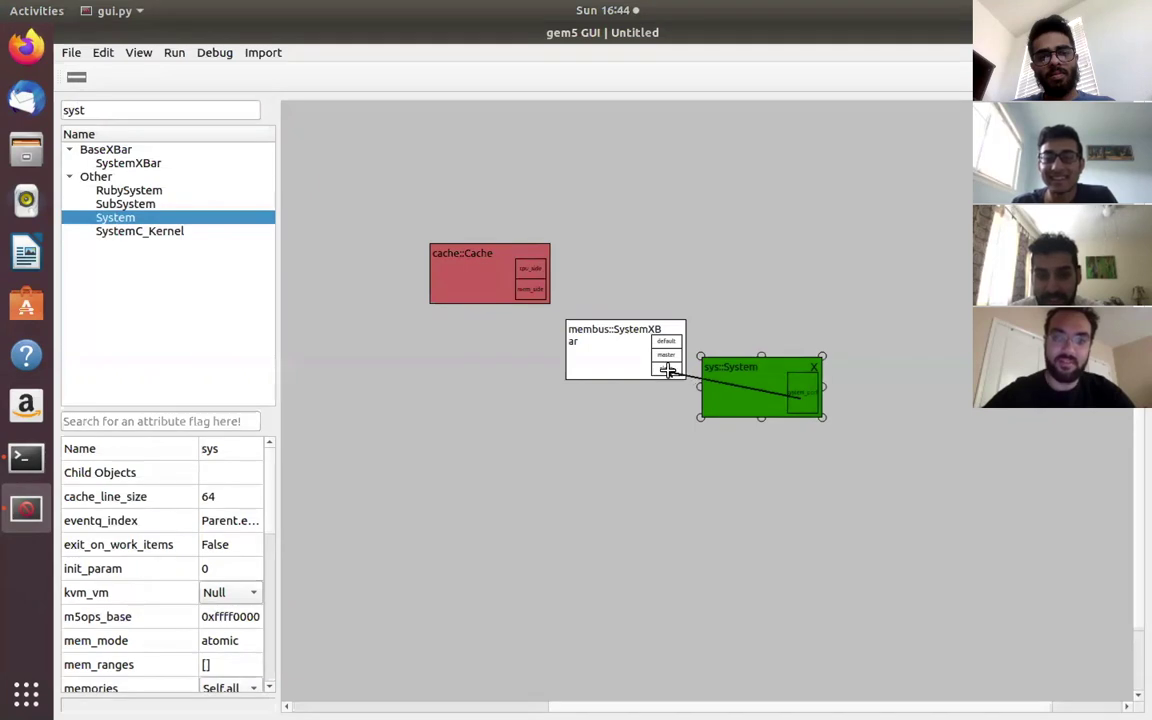
left_click(77, 80)
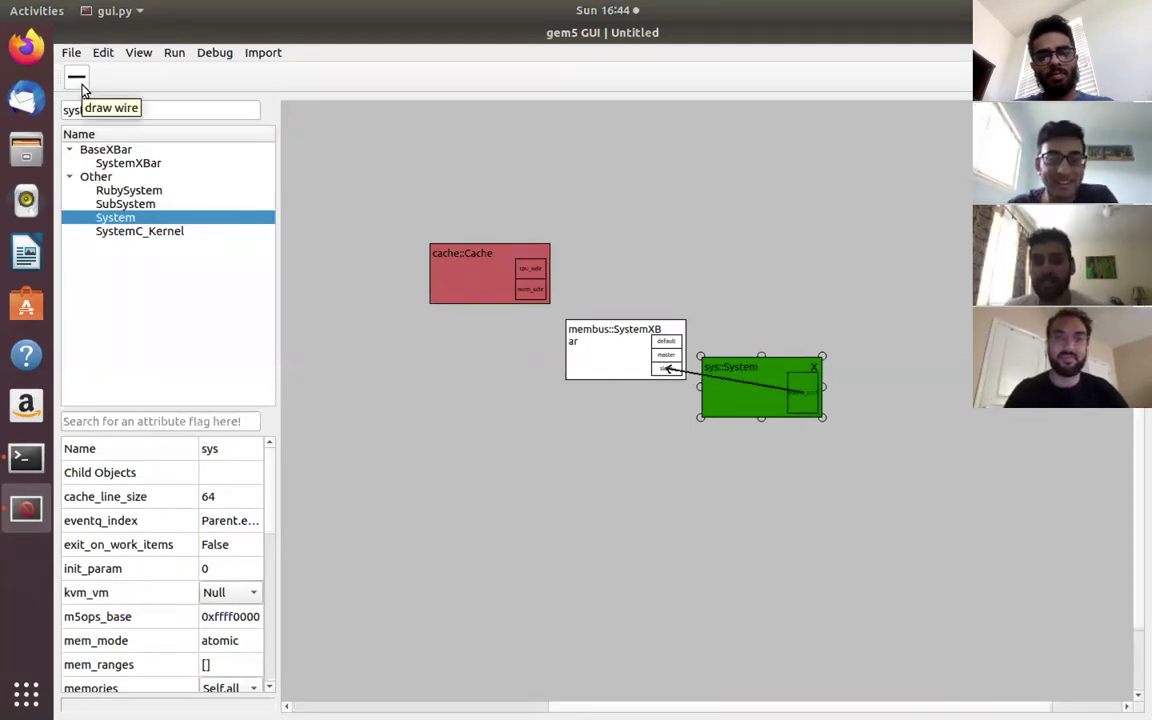
right_click(690, 375)
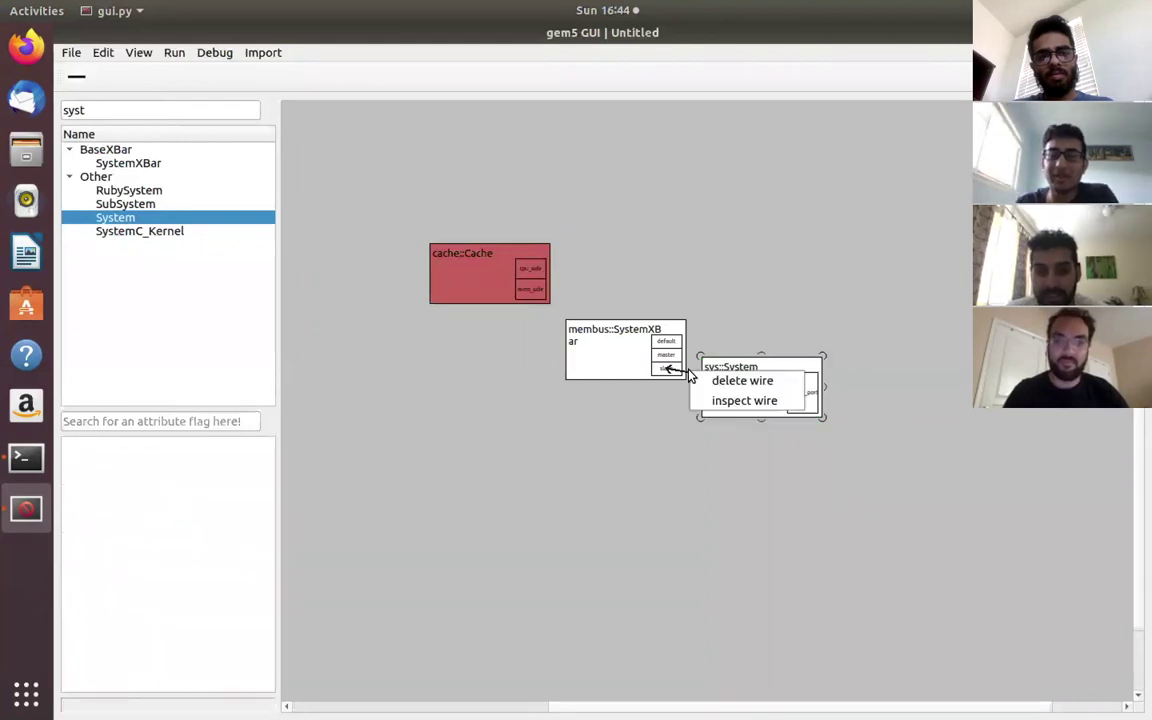
left_click(741, 381)
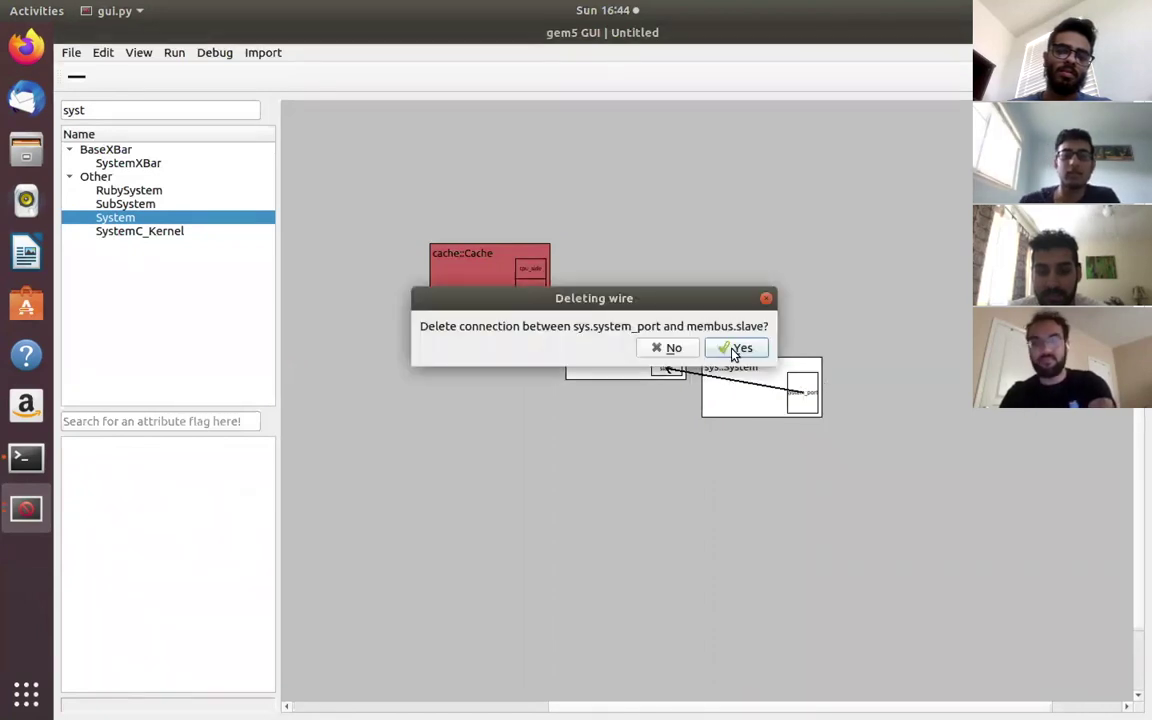
left_click(731, 356)
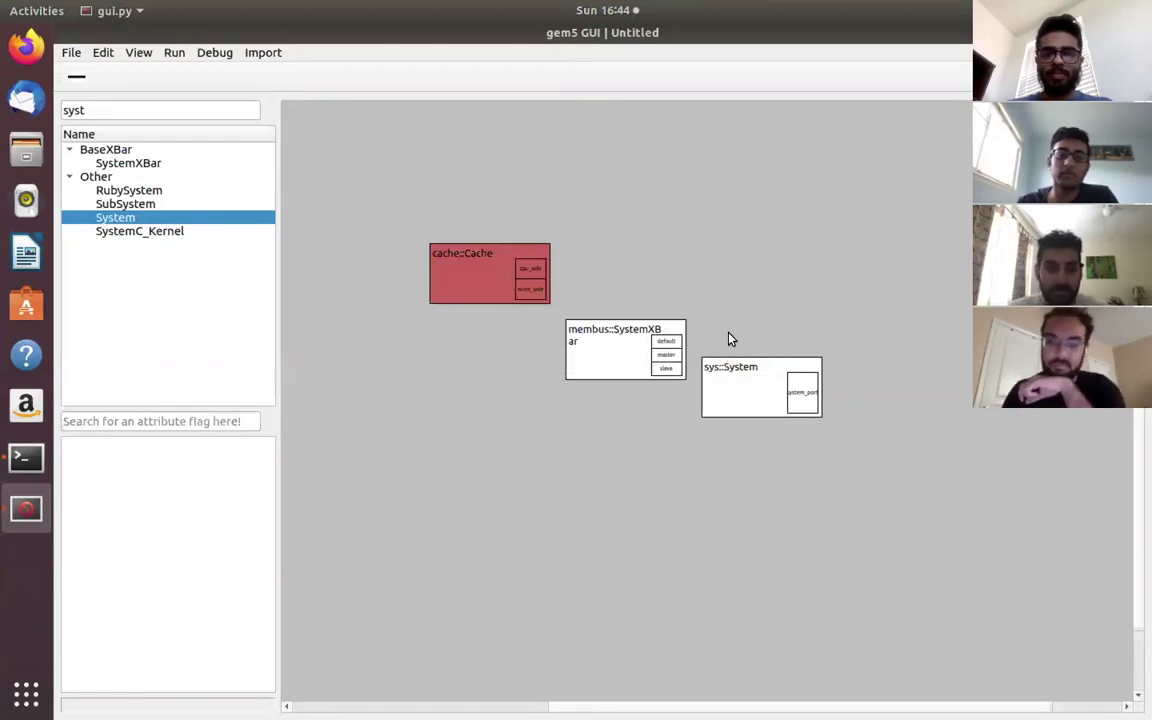
Drag the membus block down and left so it sits below the cache block.
right_click(610, 357)
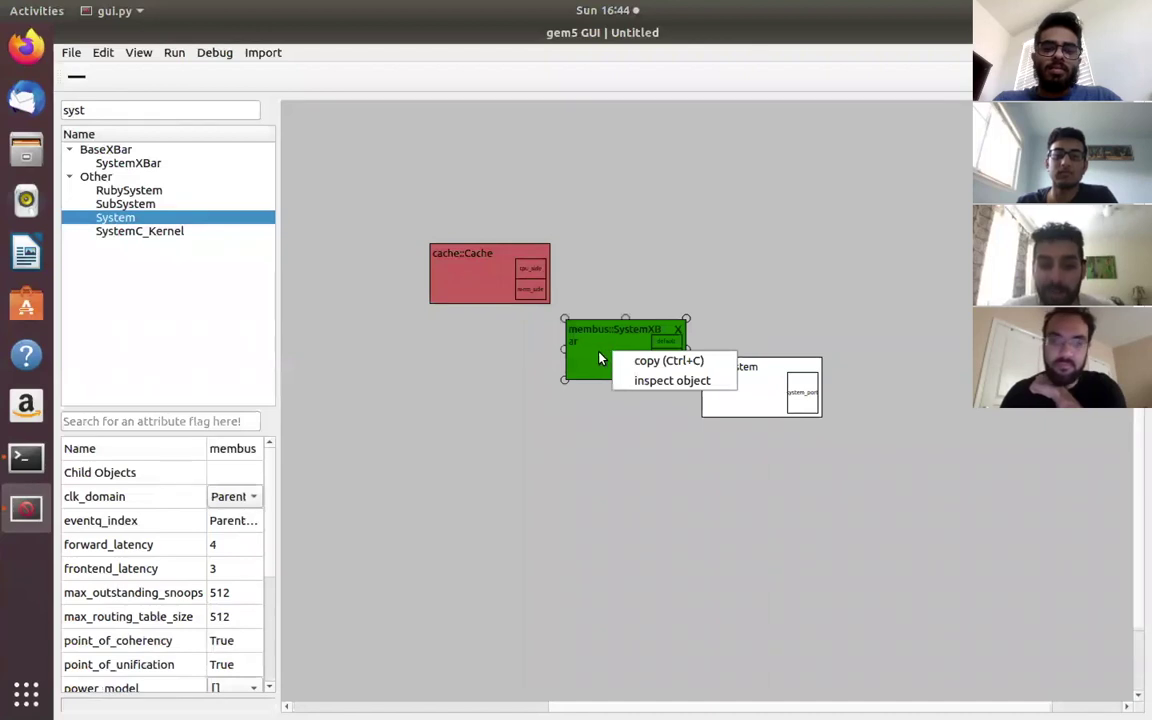
left_click(599, 357)
left_click_drag(599, 357, 534, 388)
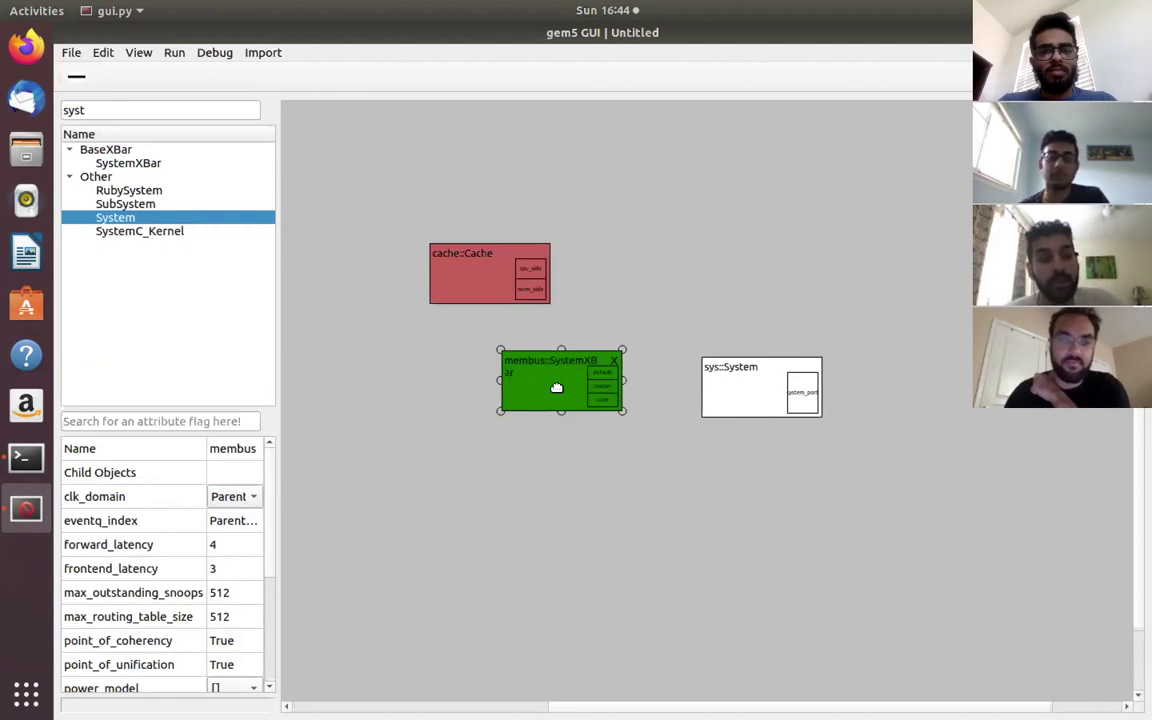
right_click(541, 389)
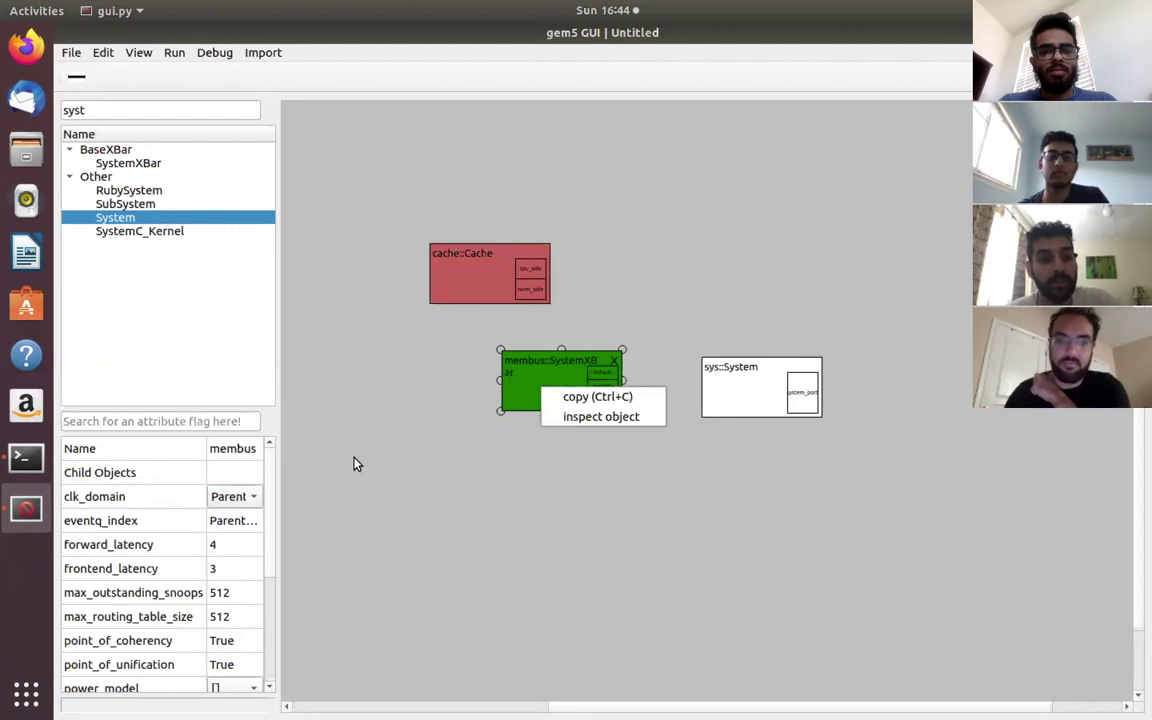
left_click(357, 463)
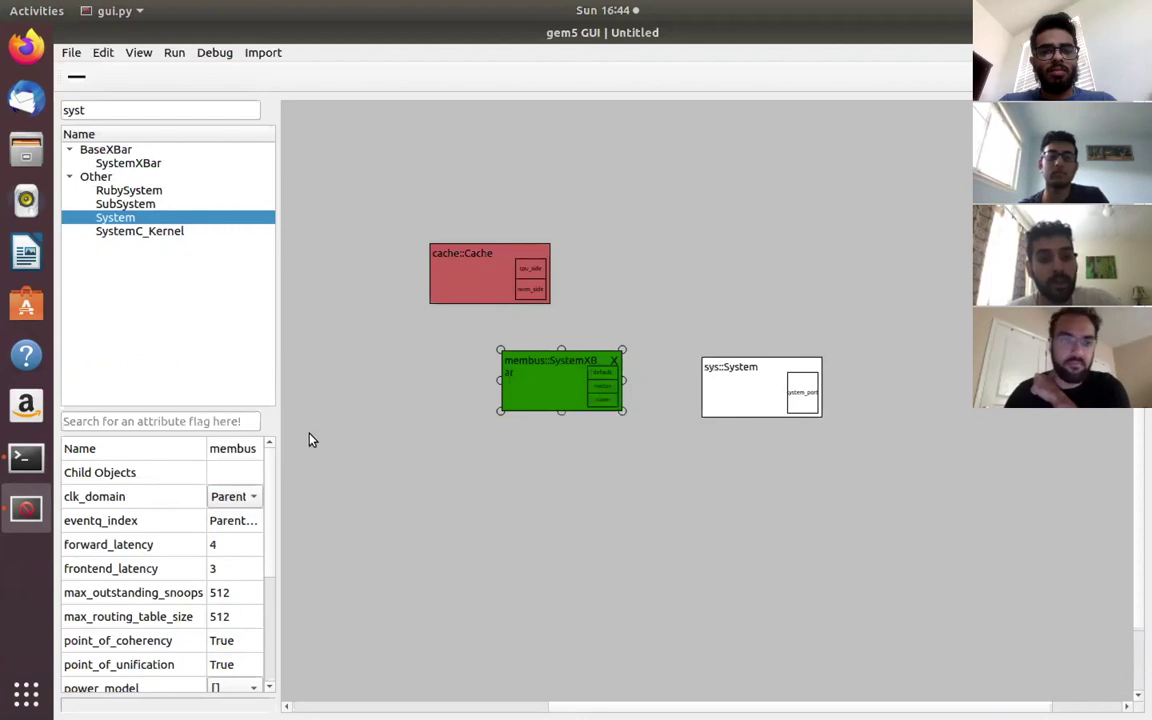
Add a RubySystem named 'system' as a child of the membus crossbar.
double_click(95, 110)
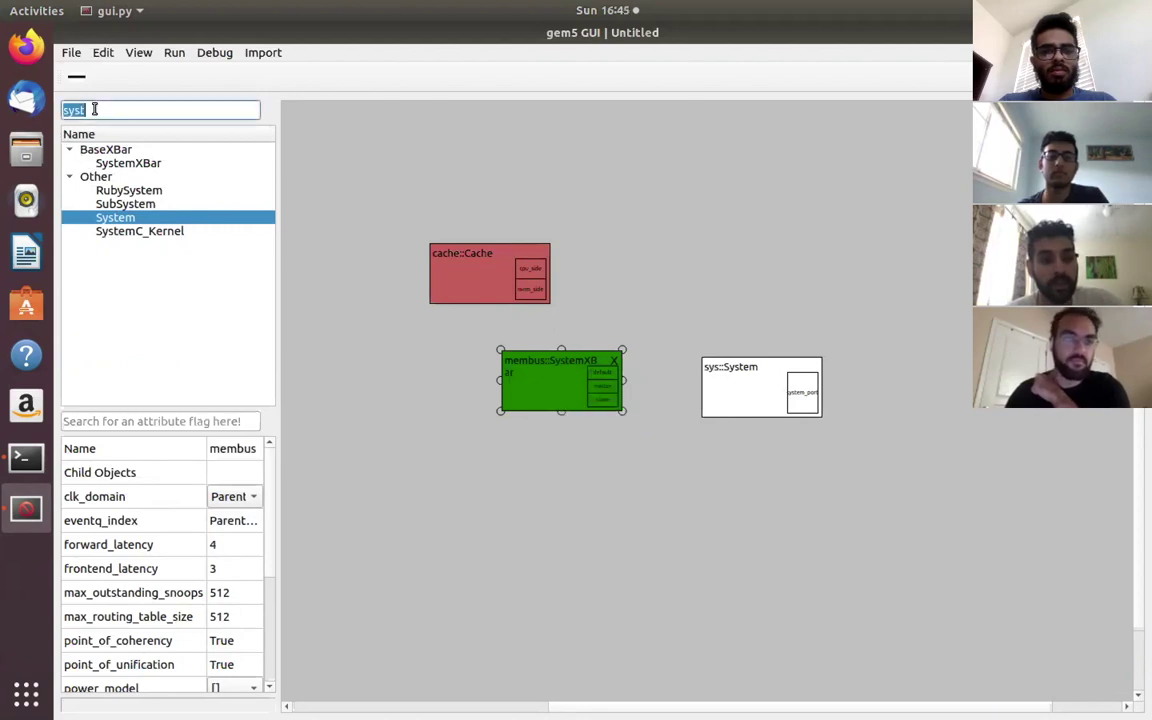
double_click(118, 190)
type("syste")
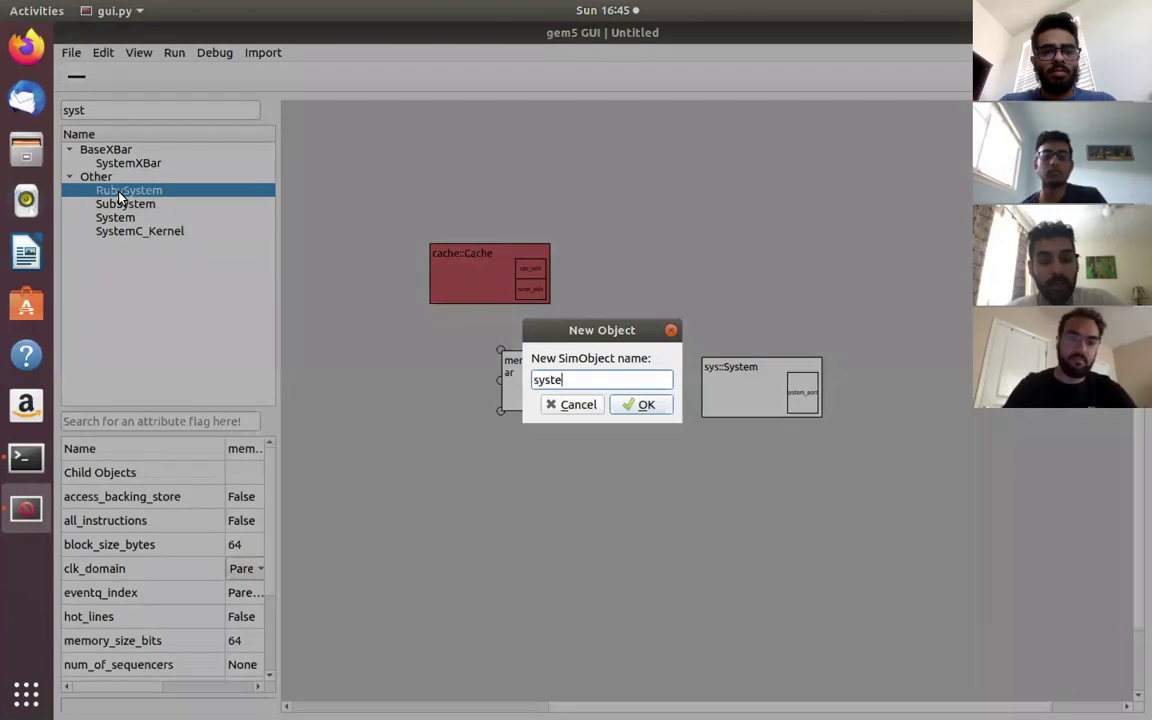
type("m")
left_click(640, 404)
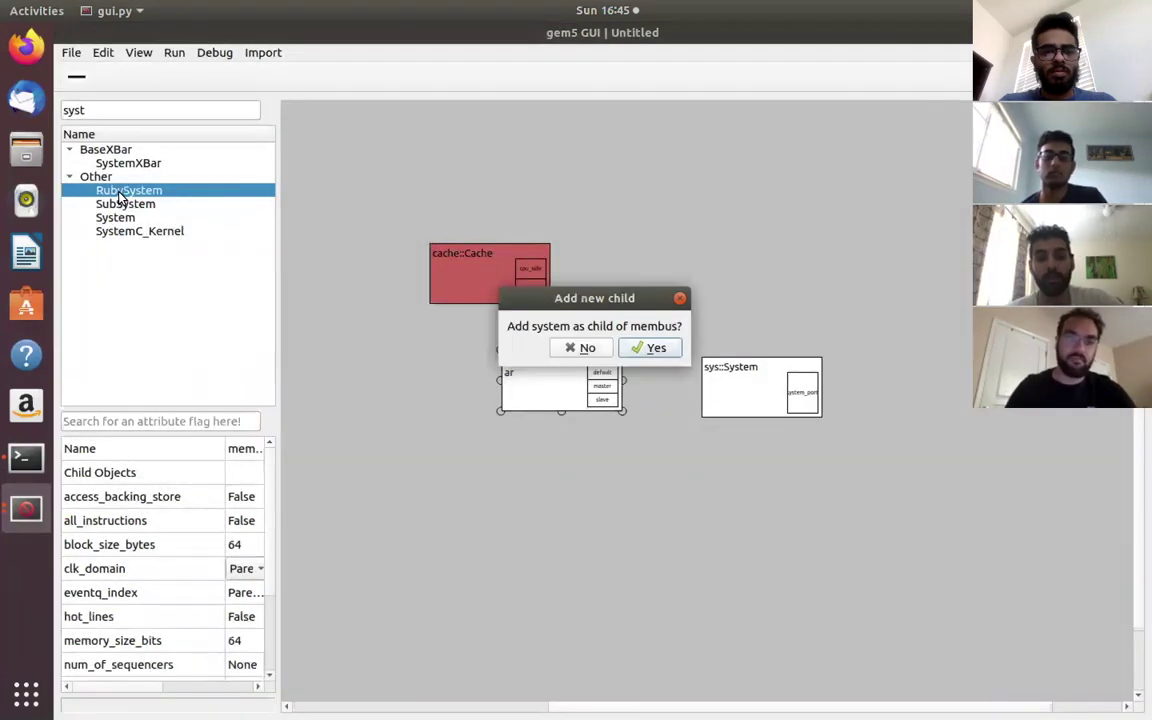
left_click(653, 350)
Move membus::SystemXBar further left, then abandon placing an extra System object.
left_click(690, 368)
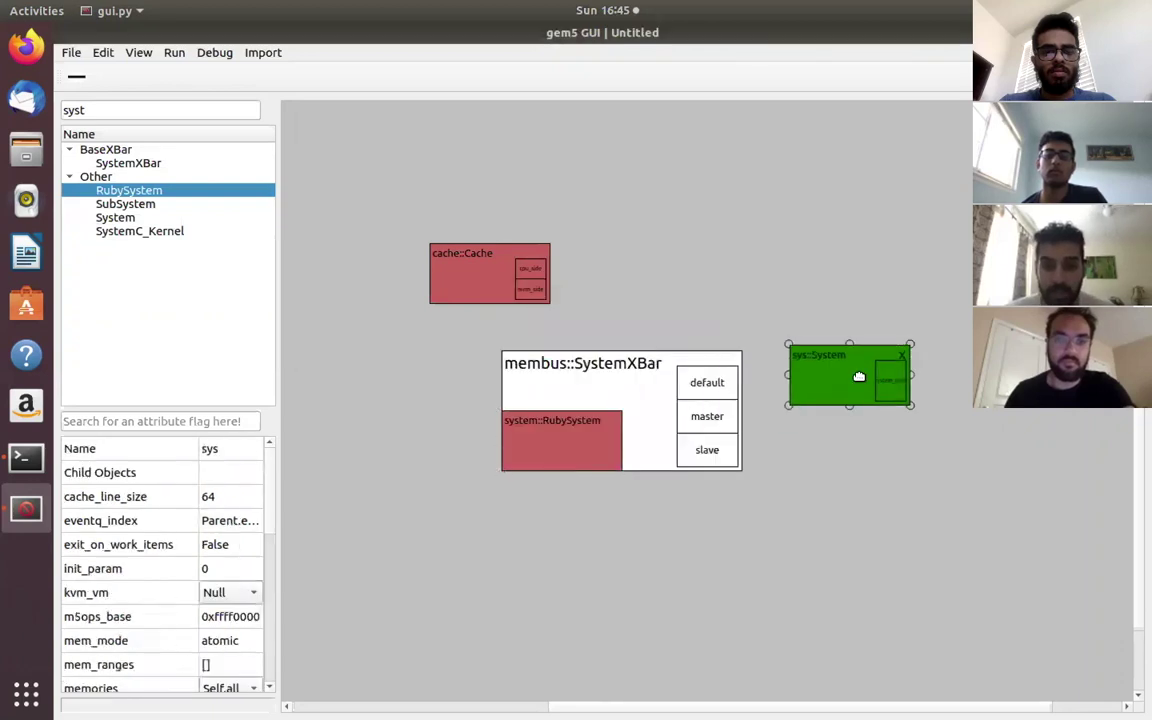
left_click_drag(658, 387, 596, 389)
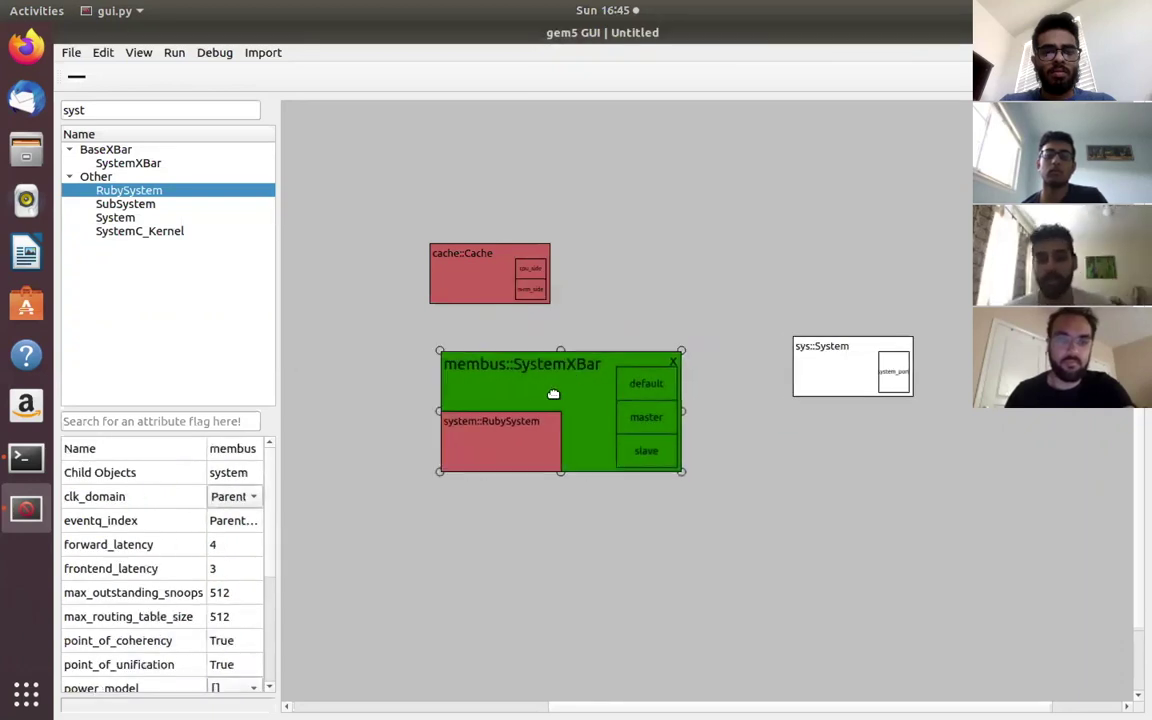
left_click(513, 435)
left_click(147, 217)
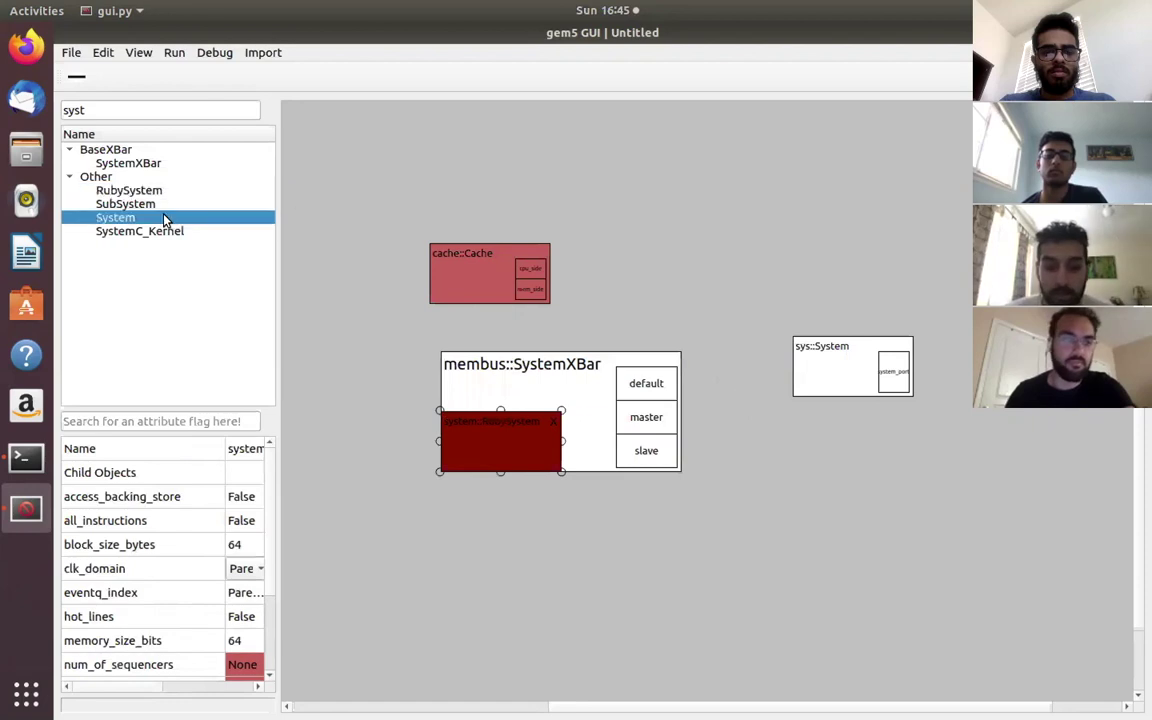
left_click_drag(165, 232, 462, 378)
left_click(573, 406)
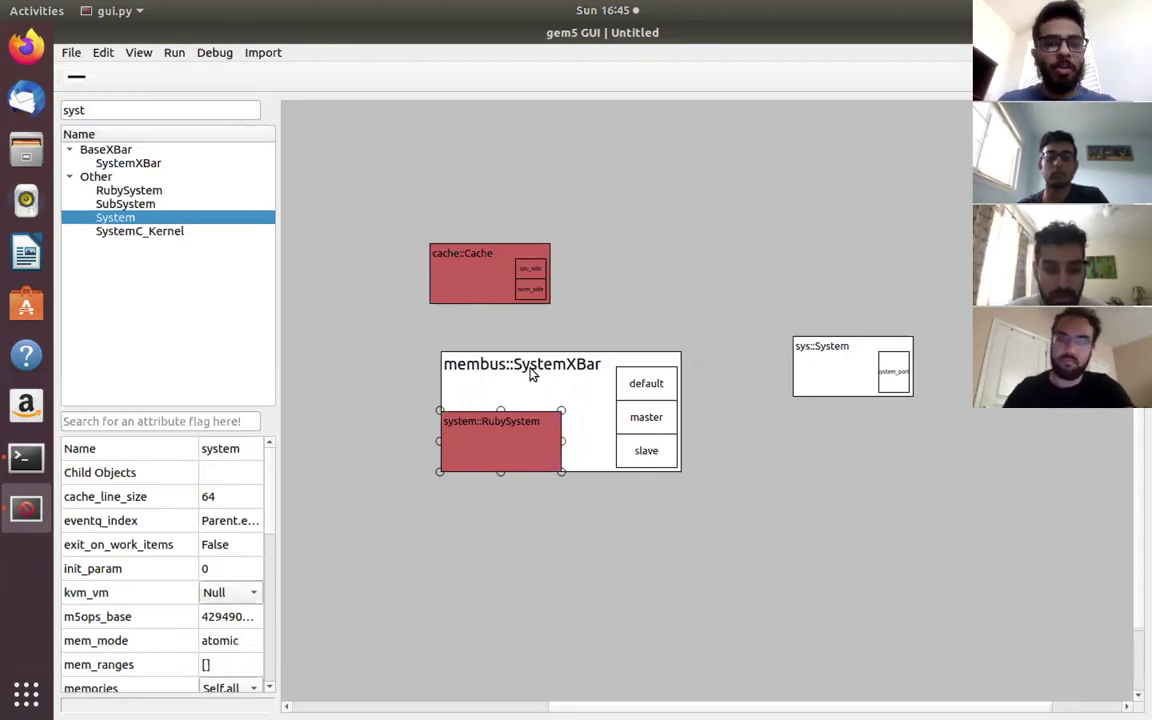
Delete the membus (with its RubySystem child), cache::Cache and sys::System blocks.
left_click(661, 358)
key("Delete")
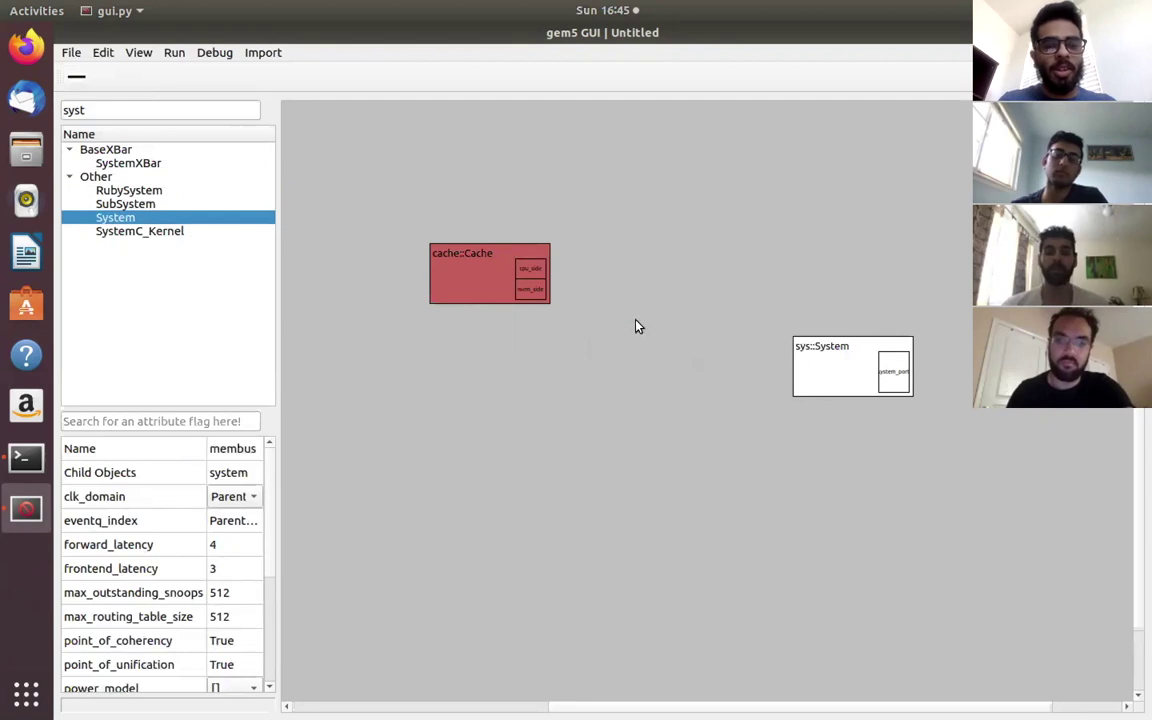
left_click(545, 253)
key("Delete")
left_click(904, 348)
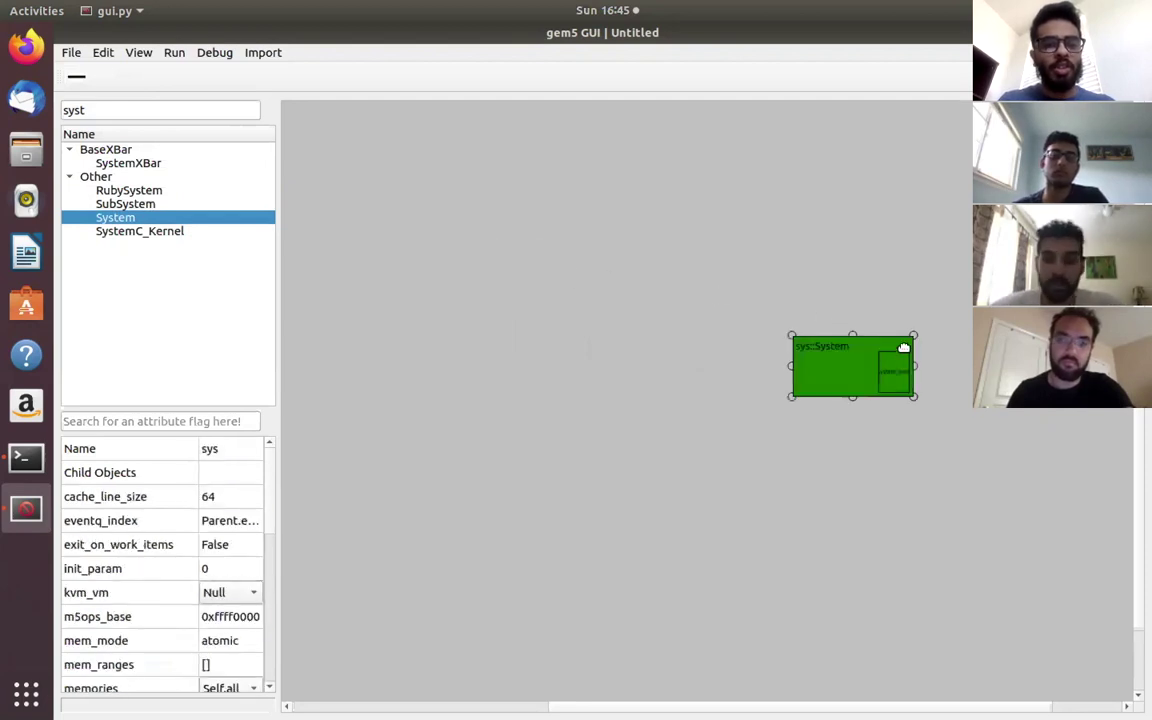
key("Delete")
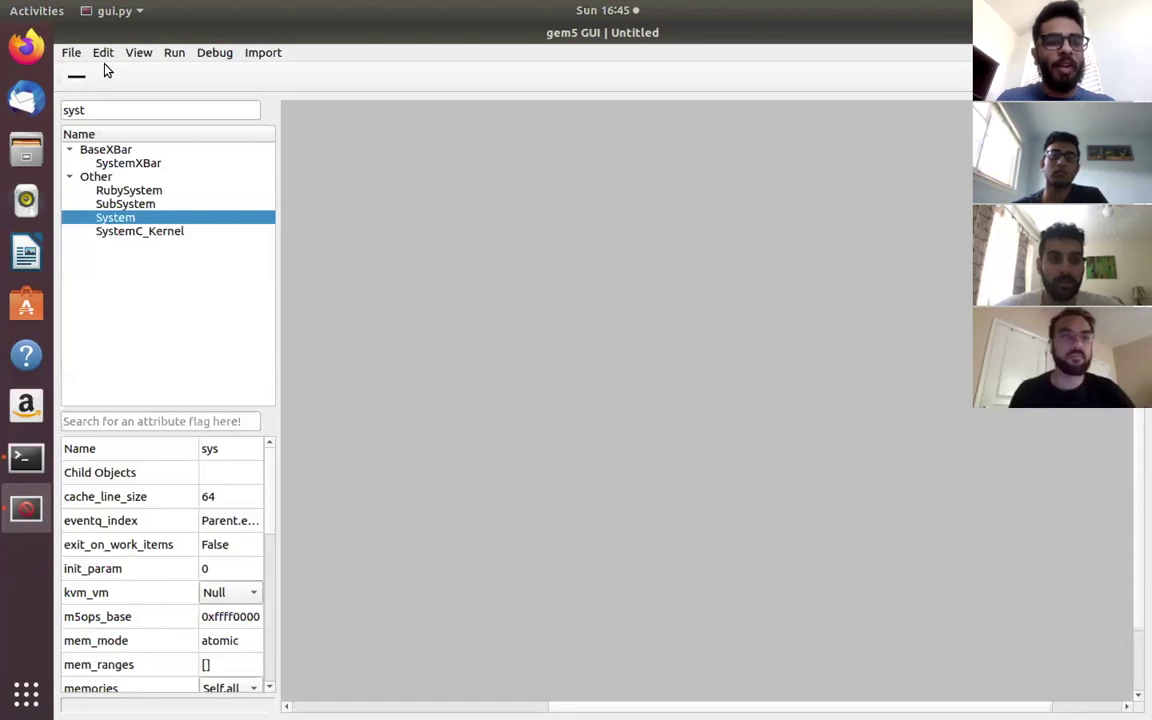
left_click(74, 57)
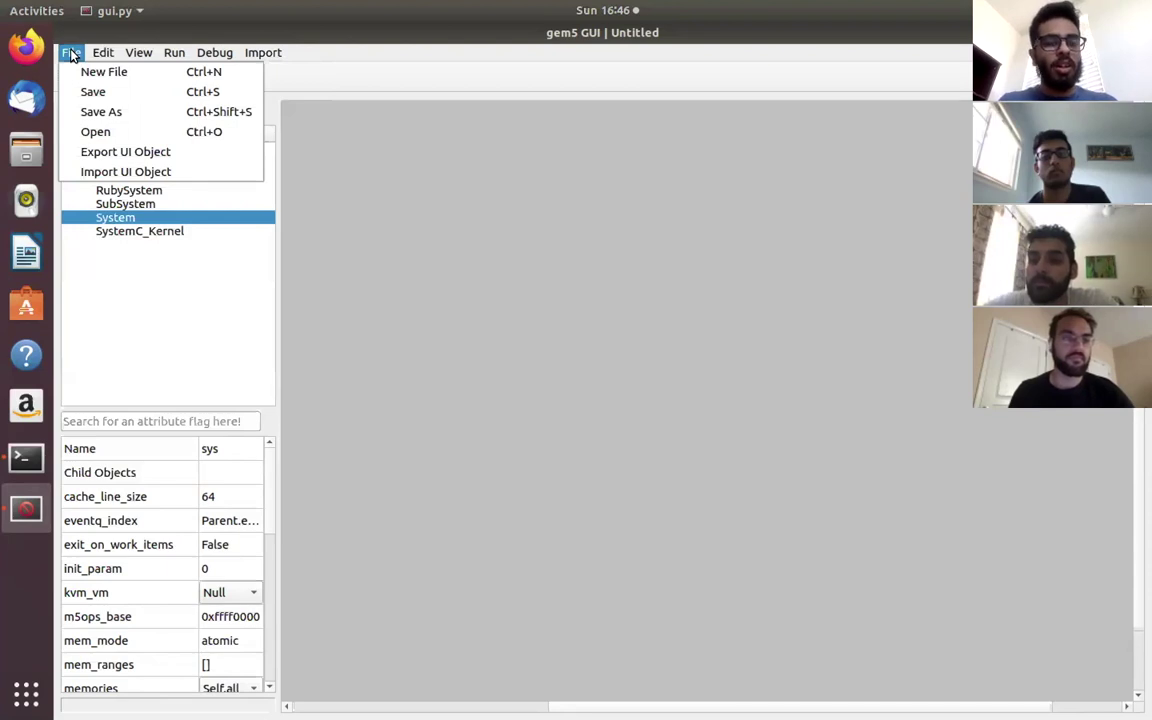
mouse_move(97, 50)
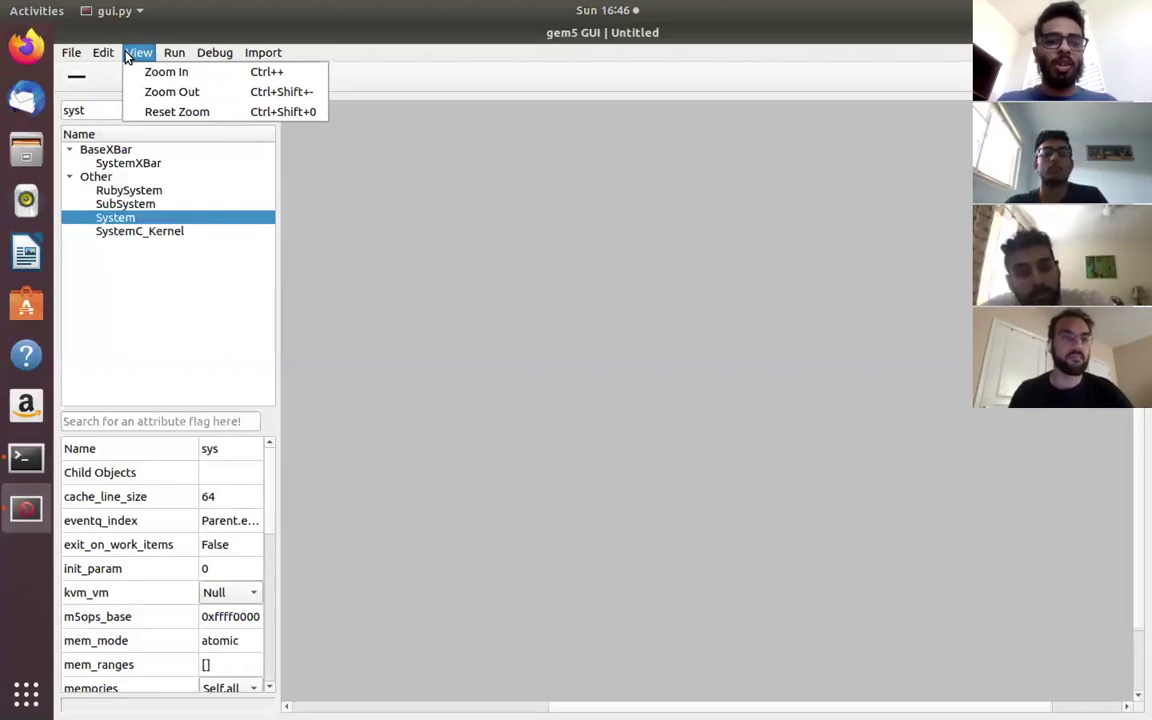
left_click(170, 73)
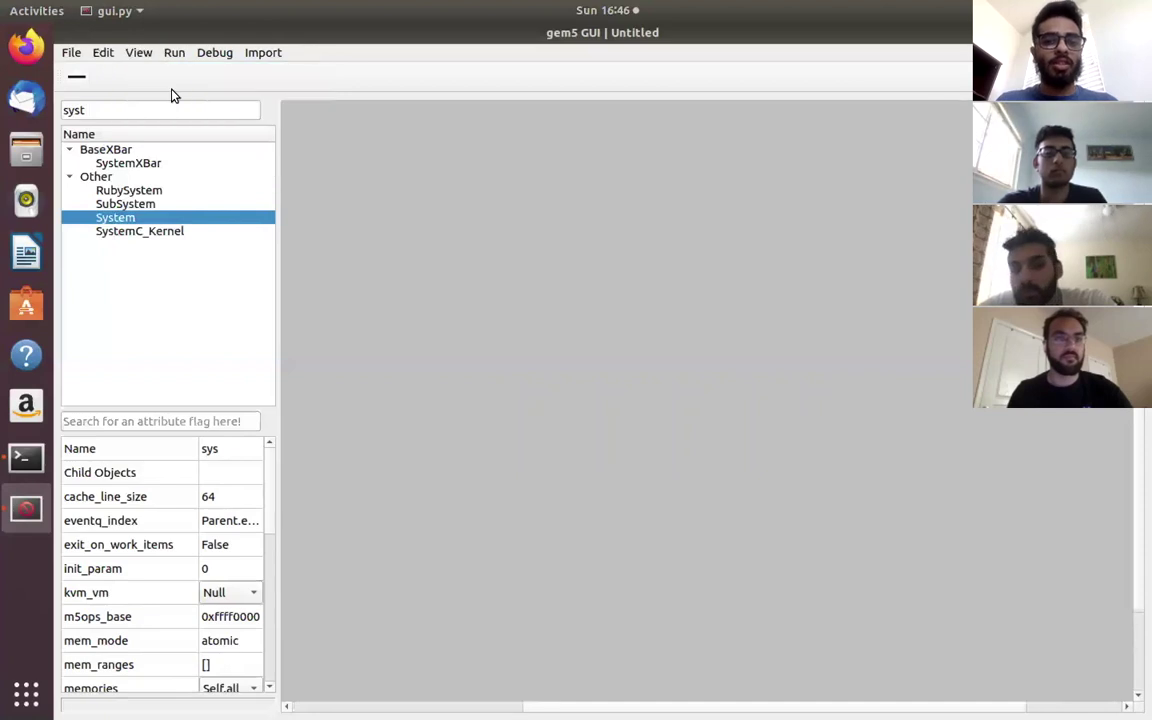
left_click(146, 55)
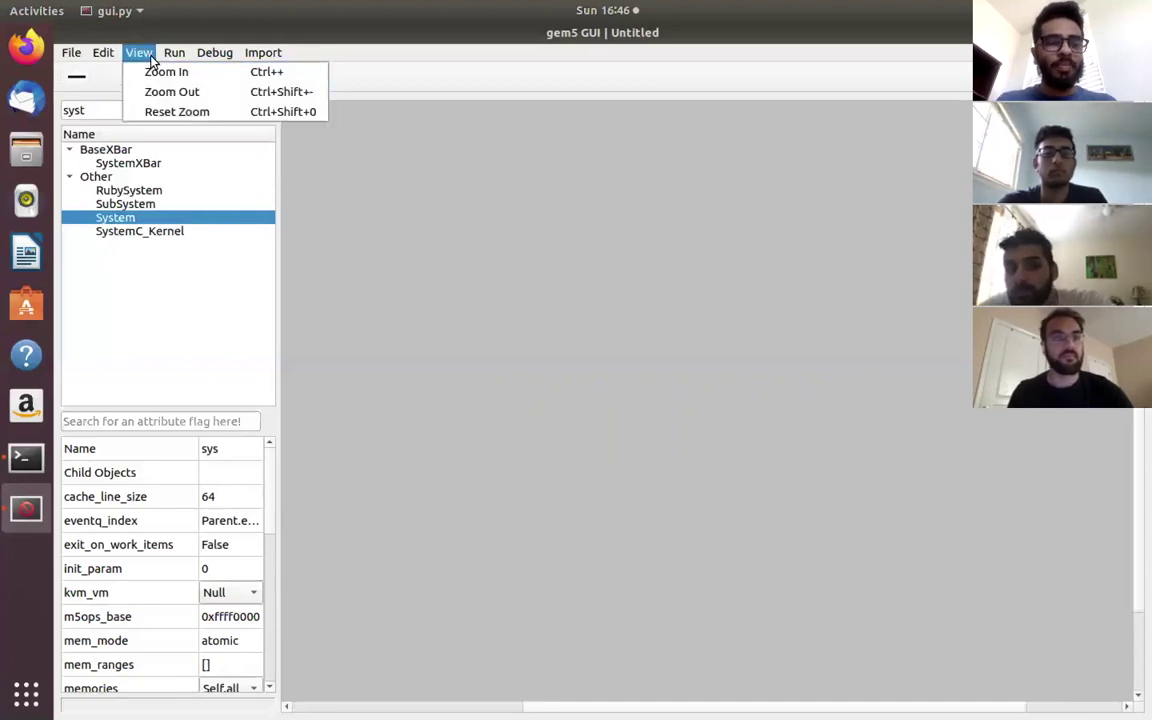
mouse_move(175, 62)
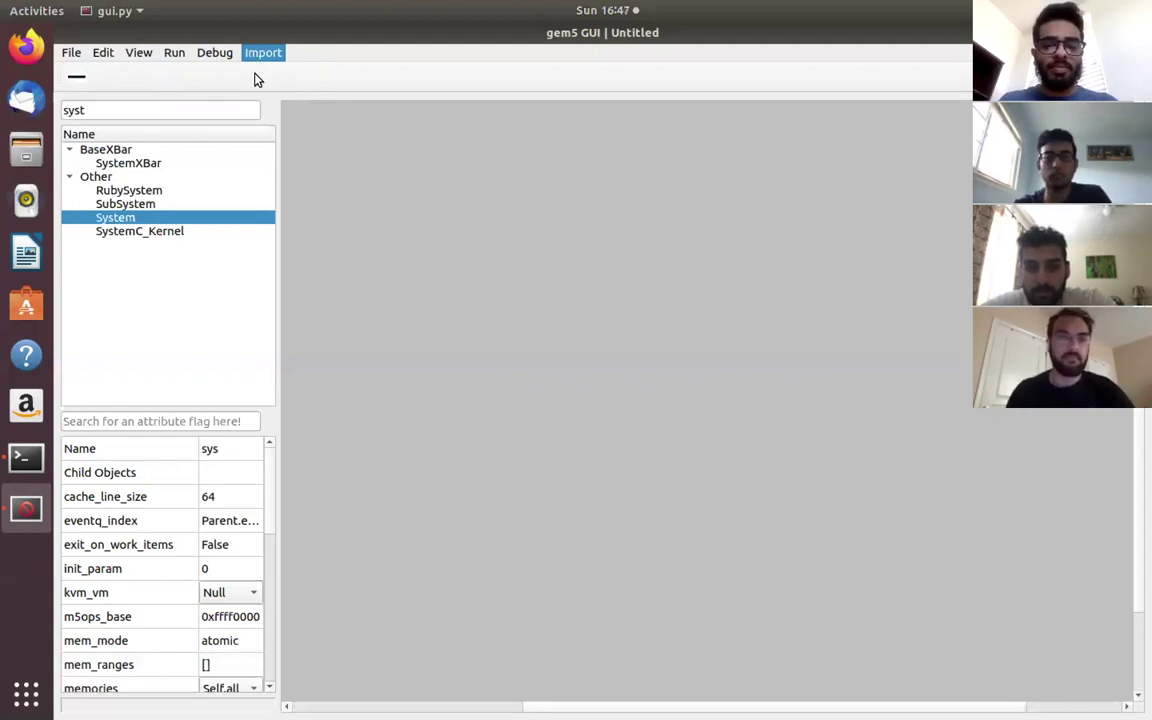
left_click(173, 56)
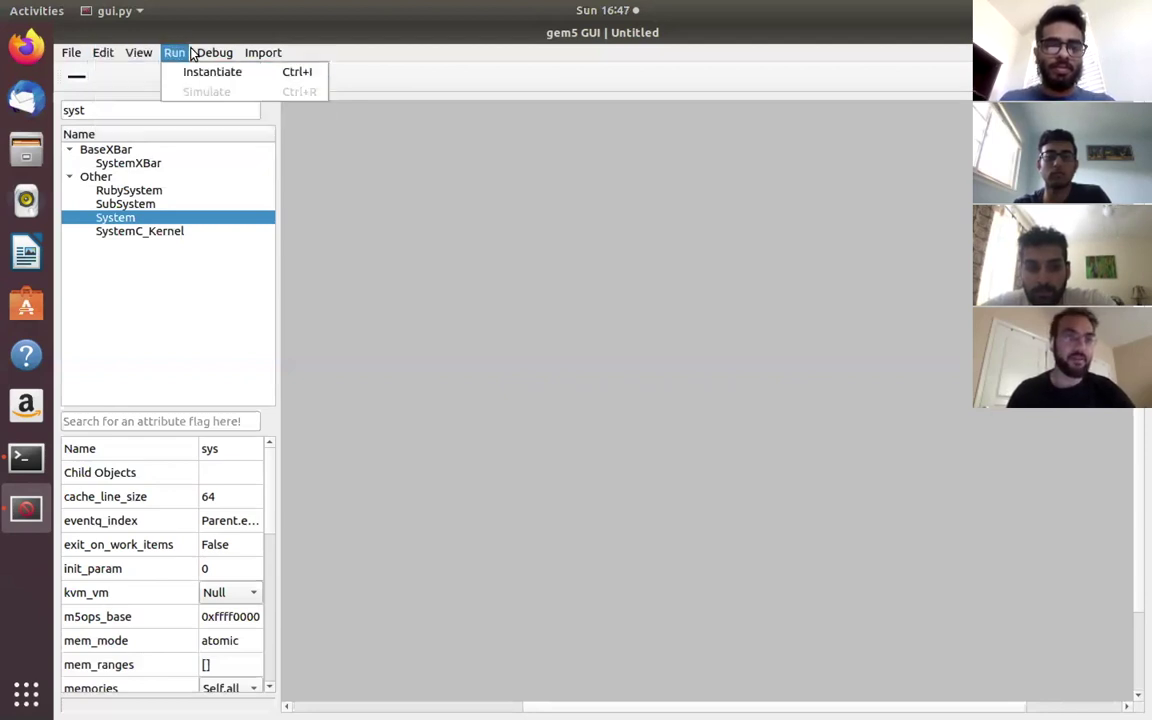
Open caches.ui without saving the current untitled design.
mouse_move(76, 54)
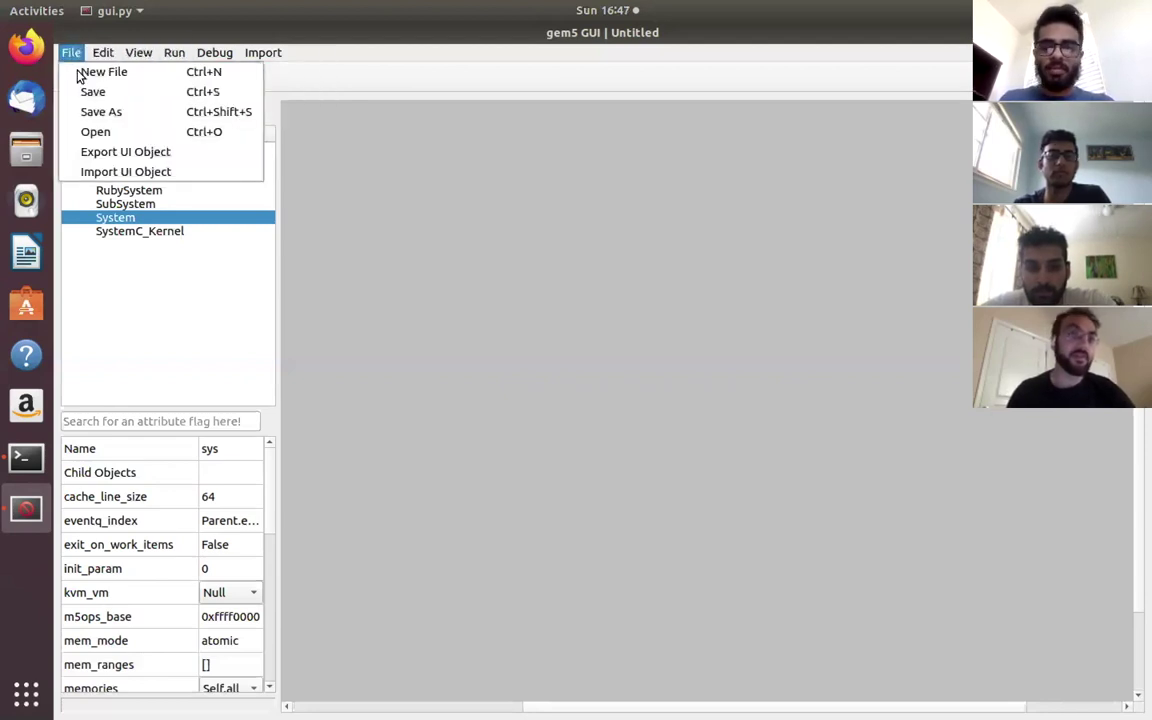
left_click(107, 133)
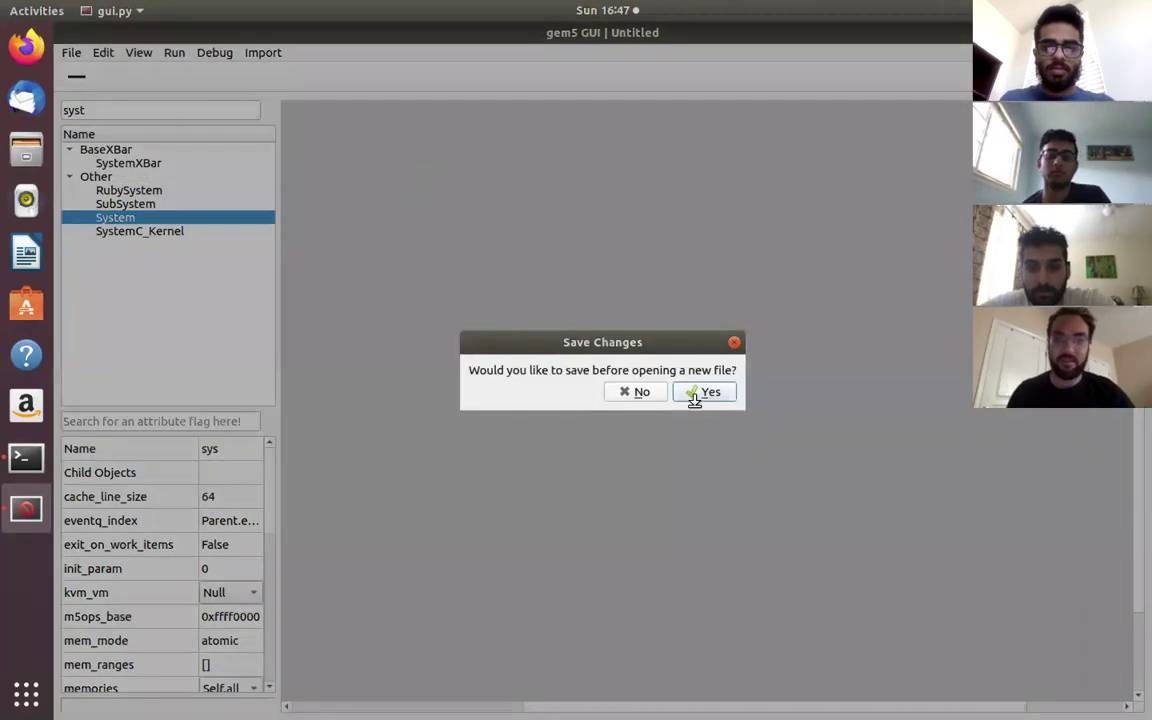
left_click(707, 393)
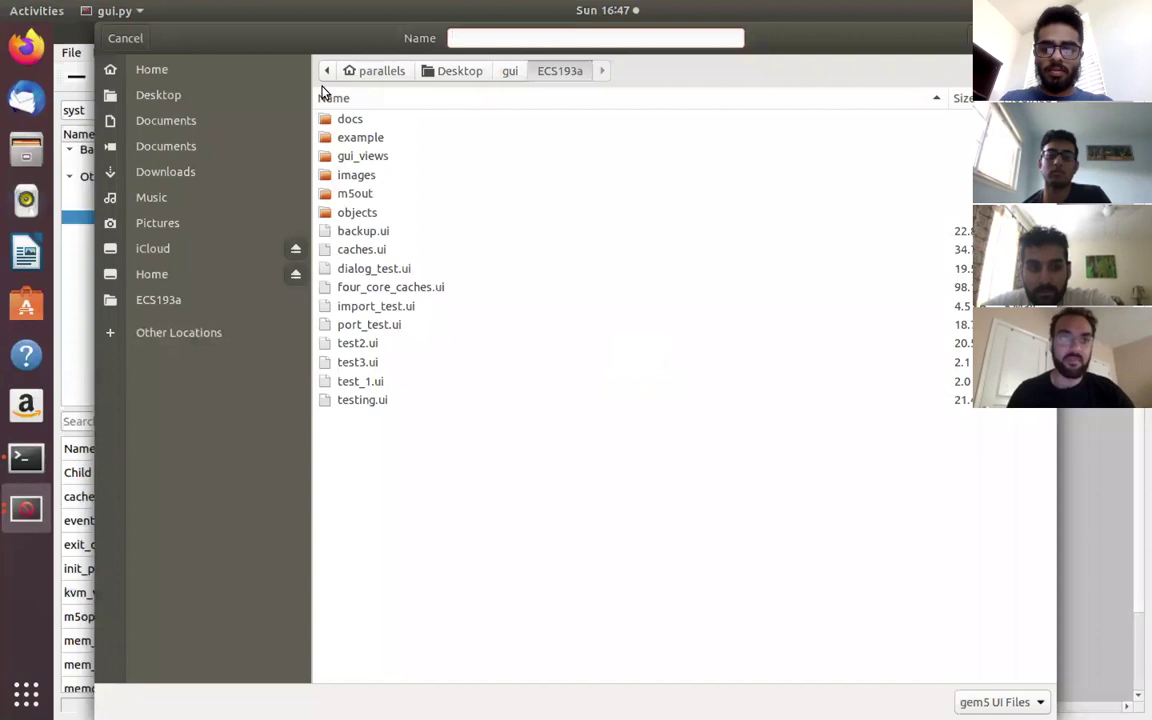
left_click(106, 46)
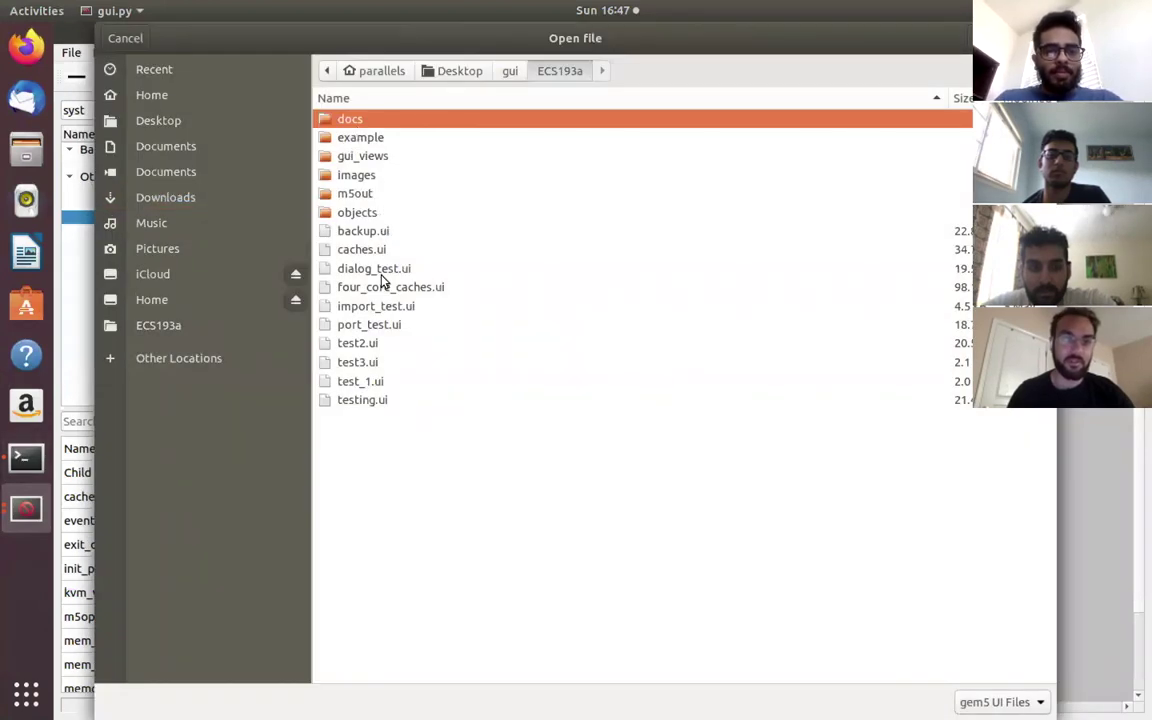
double_click(377, 252)
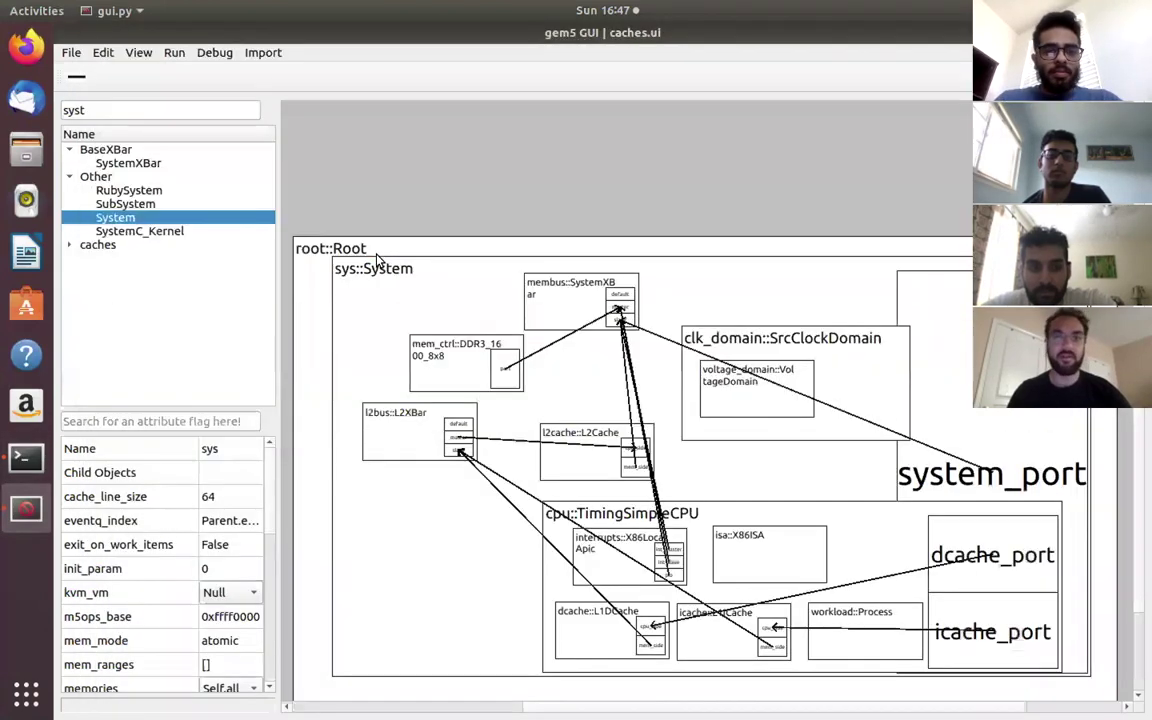
Move the root diagram higher and inspect the membus crossbar and DDR3 memory controller.
left_click(297, 257)
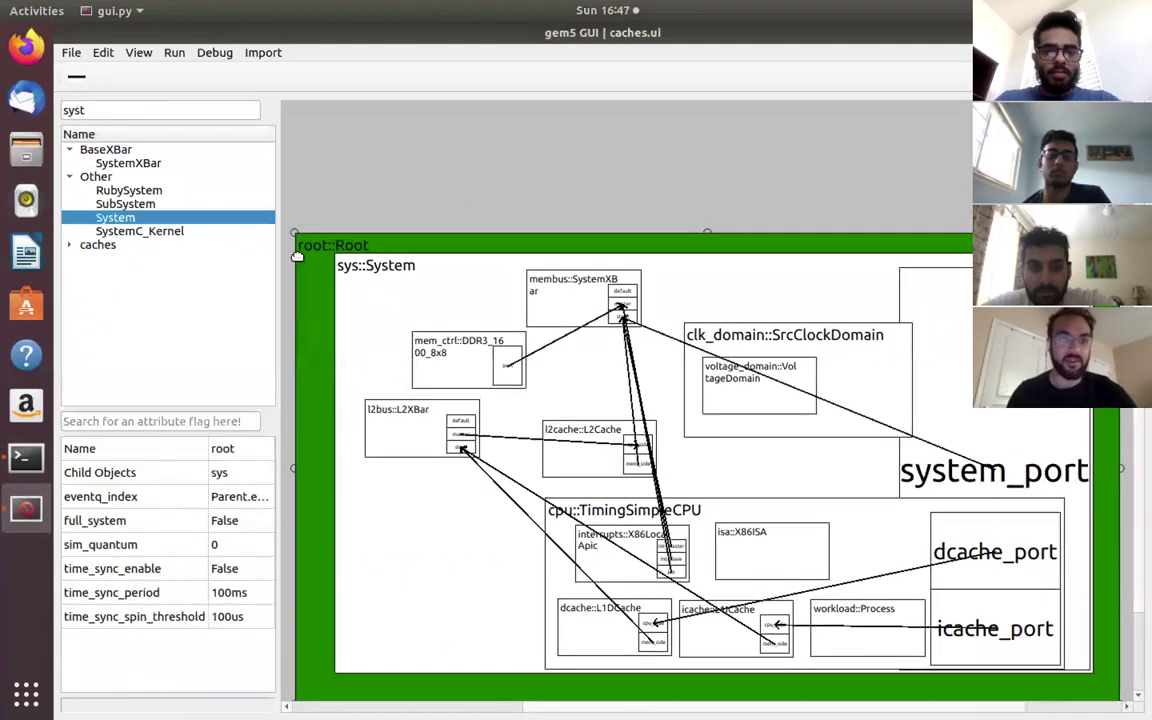
left_click_drag(297, 257, 294, 190)
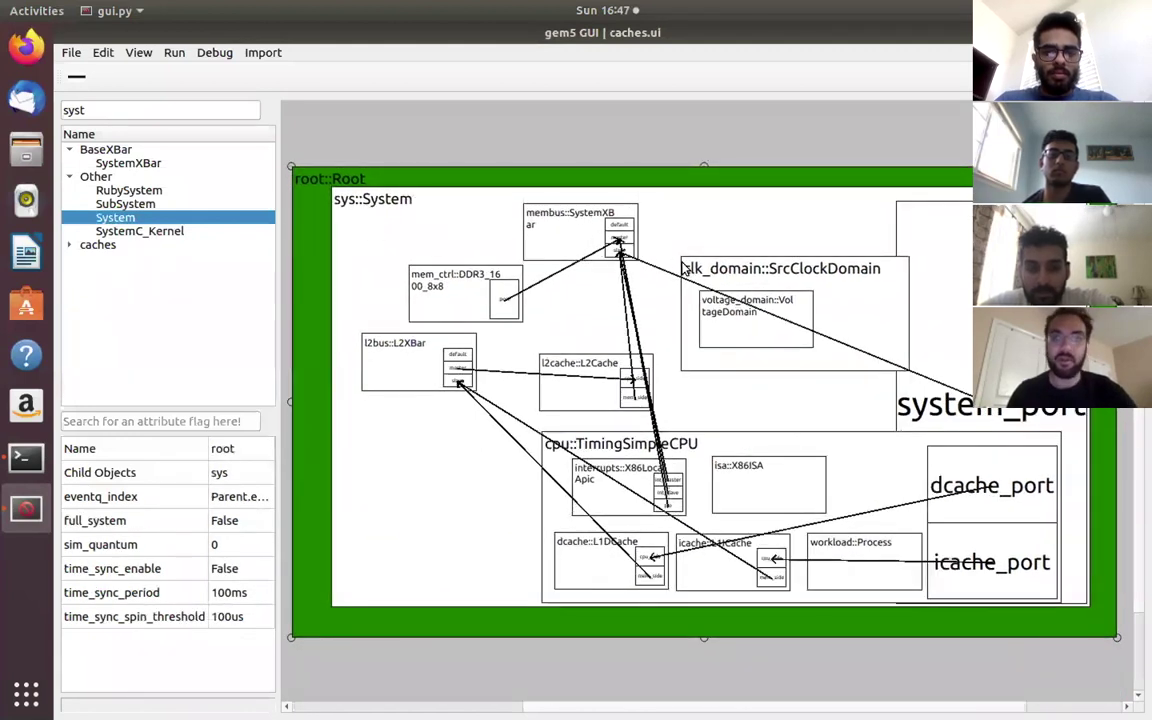
left_click(610, 240)
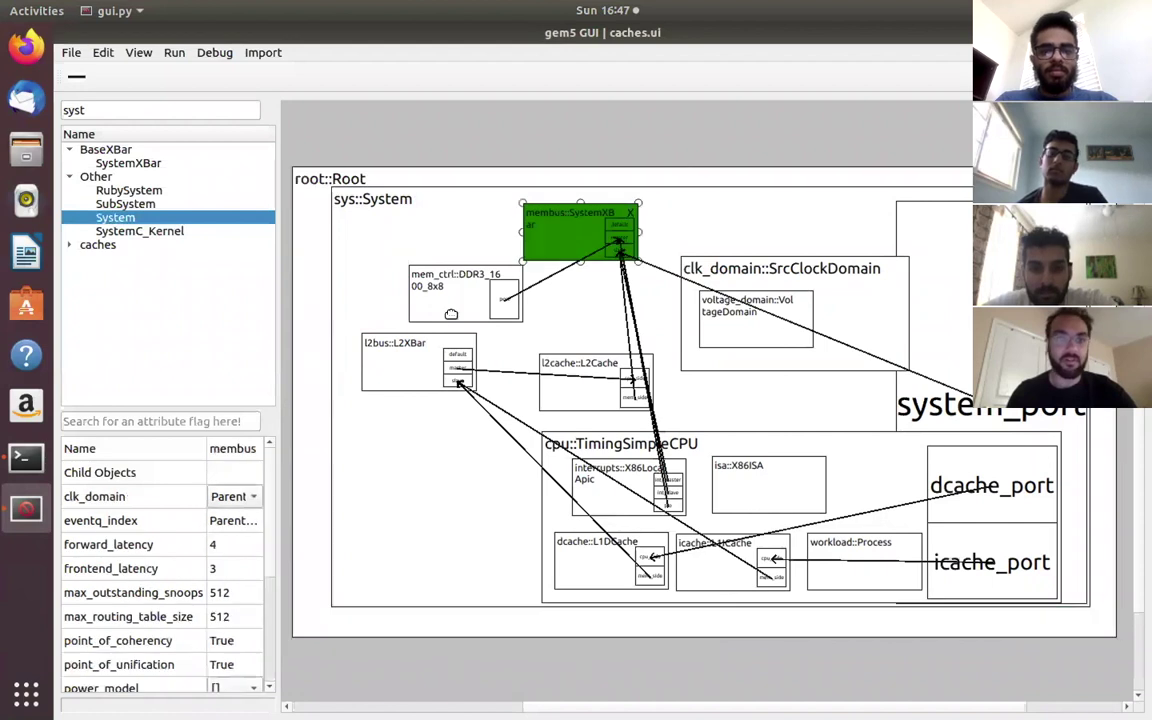
left_click(451, 314)
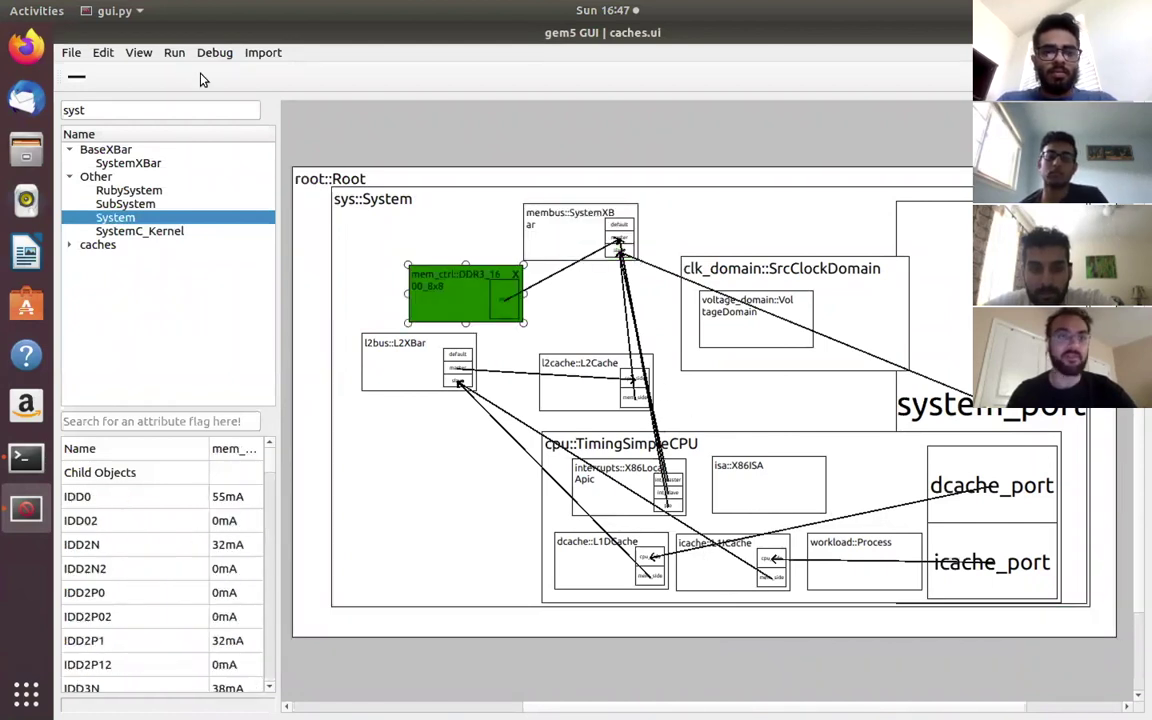
left_click(176, 54)
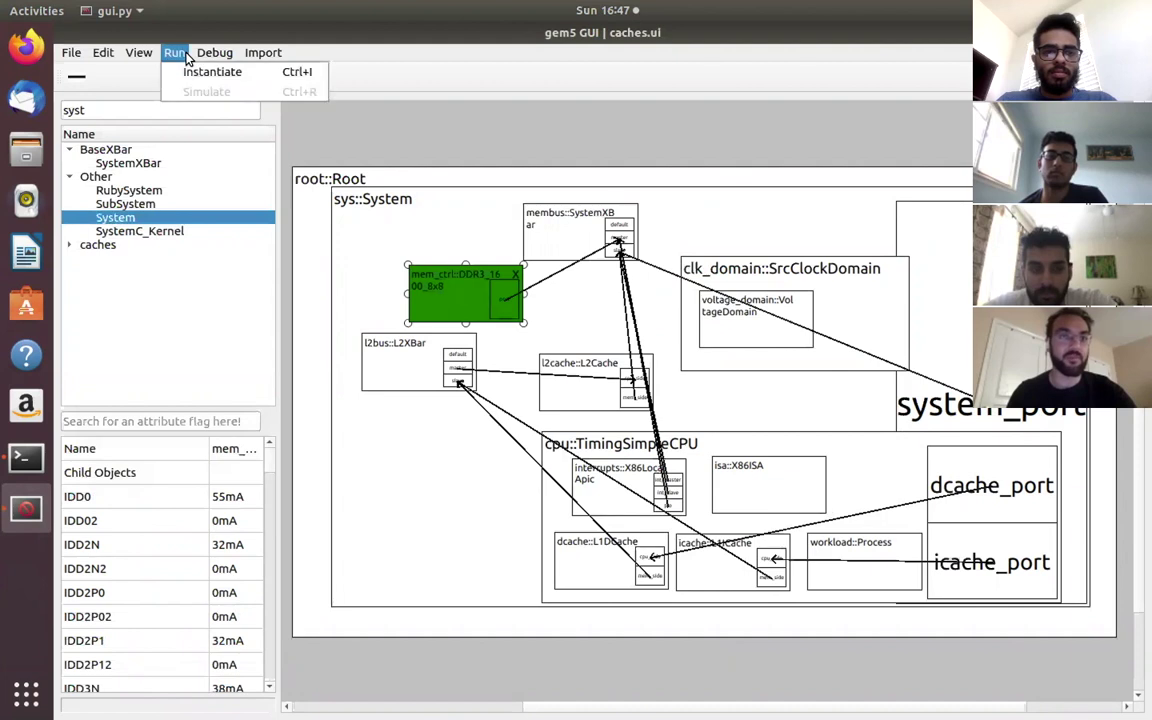
Instantiate caches.ui in instantiate mode and bring up the terminal with gem5's startup output.
left_click(194, 76)
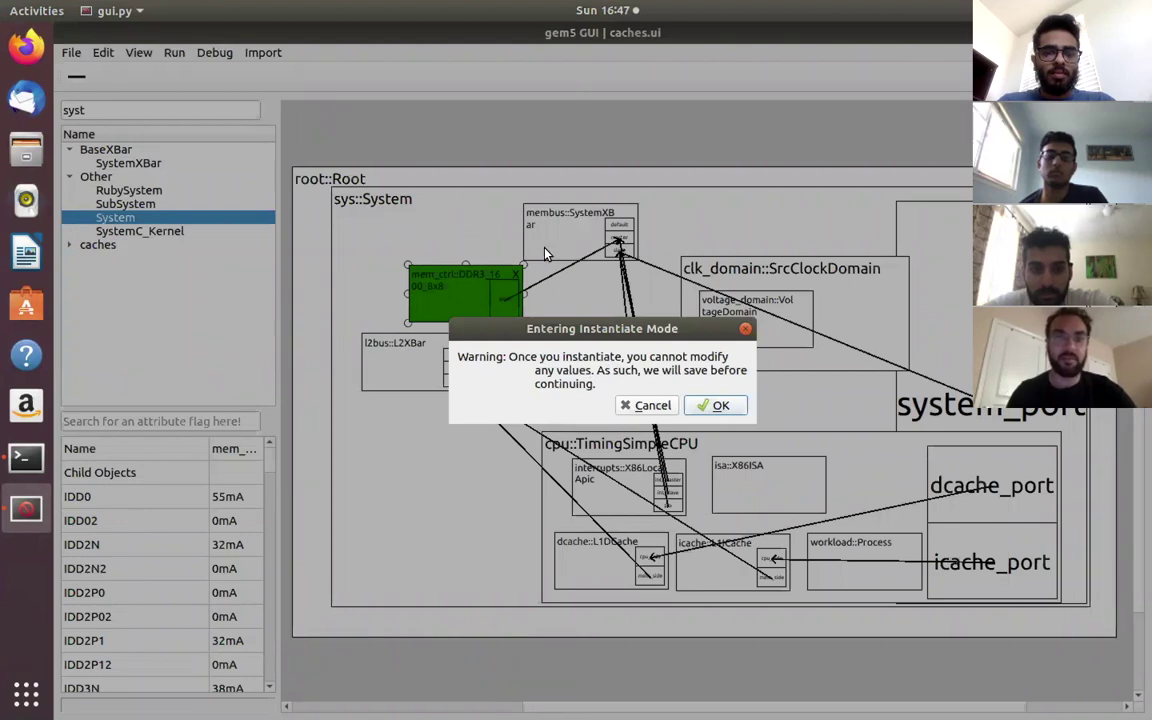
left_click(720, 405)
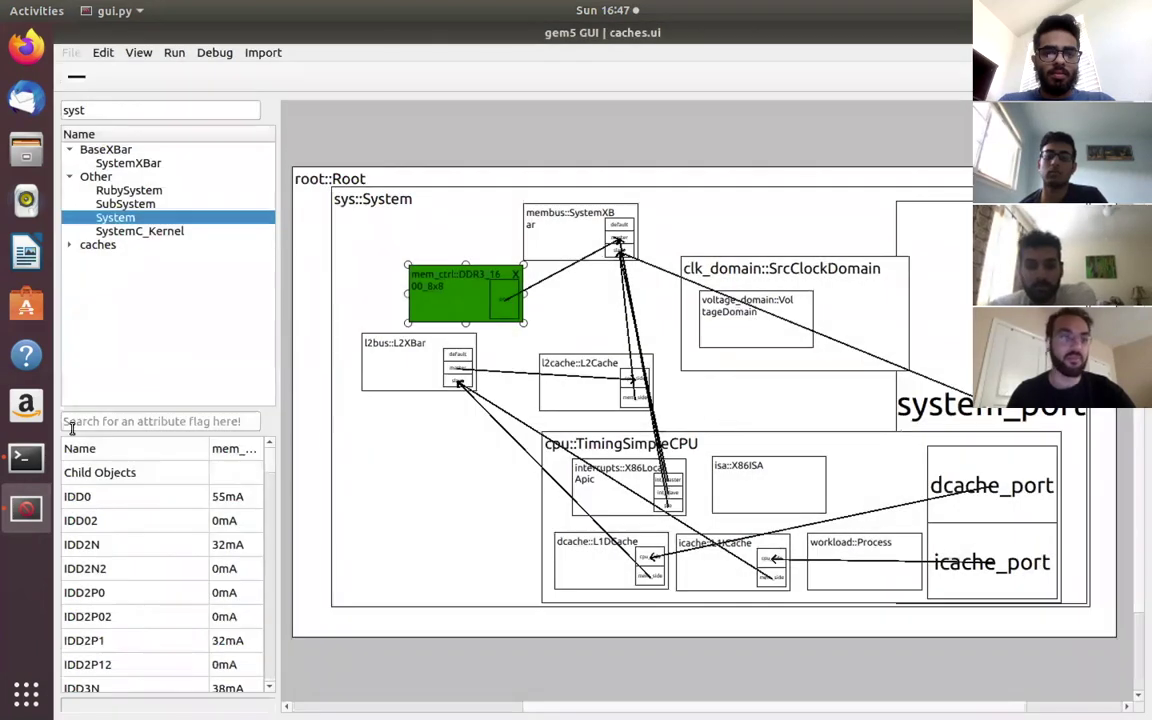
left_click(38, 456)
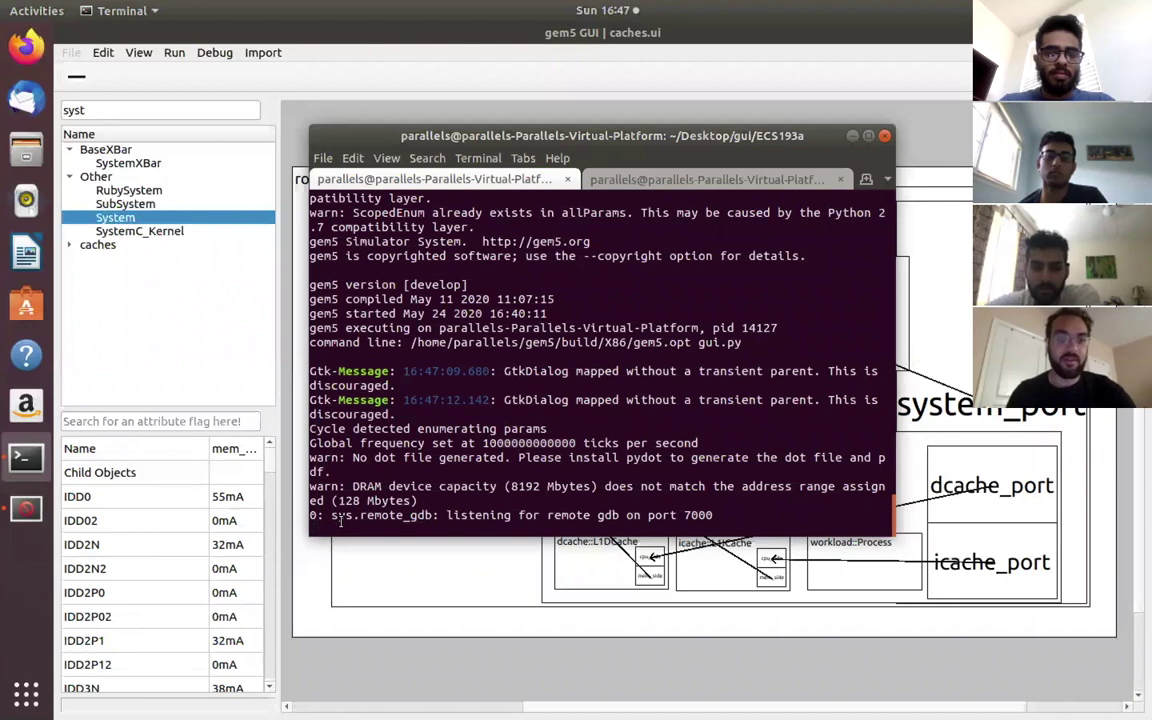
In the second terminal tab, start a vim command pointing into Desktop/gui/ECS193a.
left_click(607, 180)
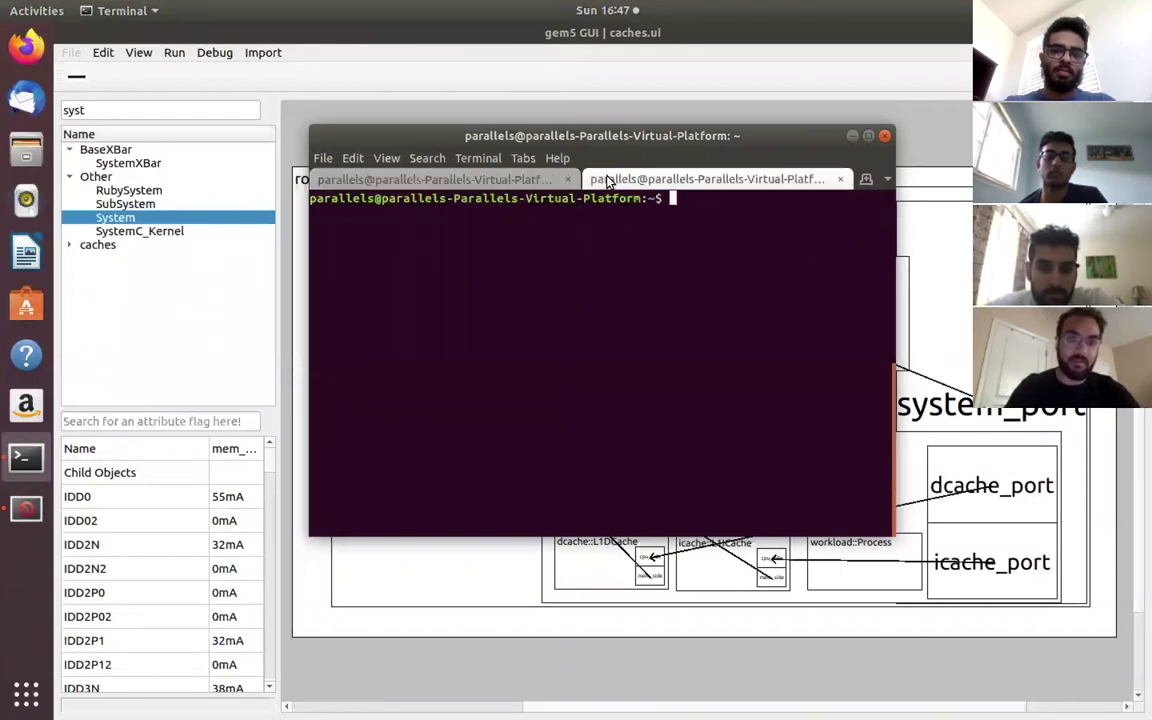
type("cd")
key("BackSpace")
key("BackSpace")
type("vi")
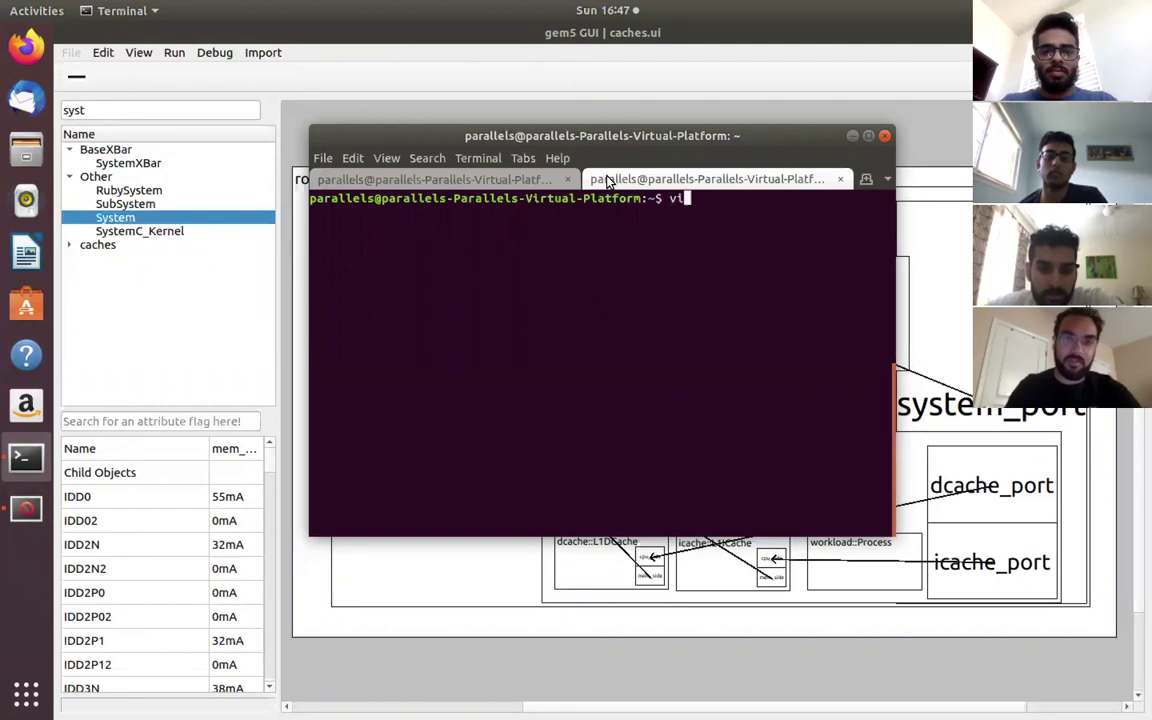
type("m Desktop/g")
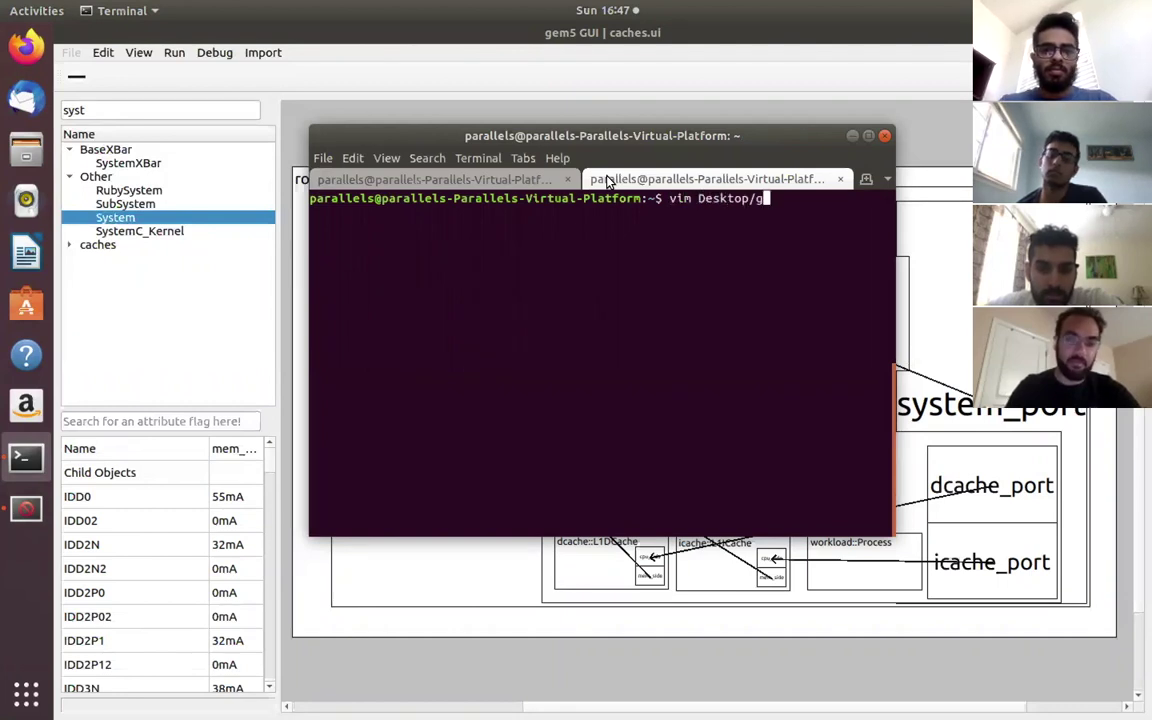
key("Tab")
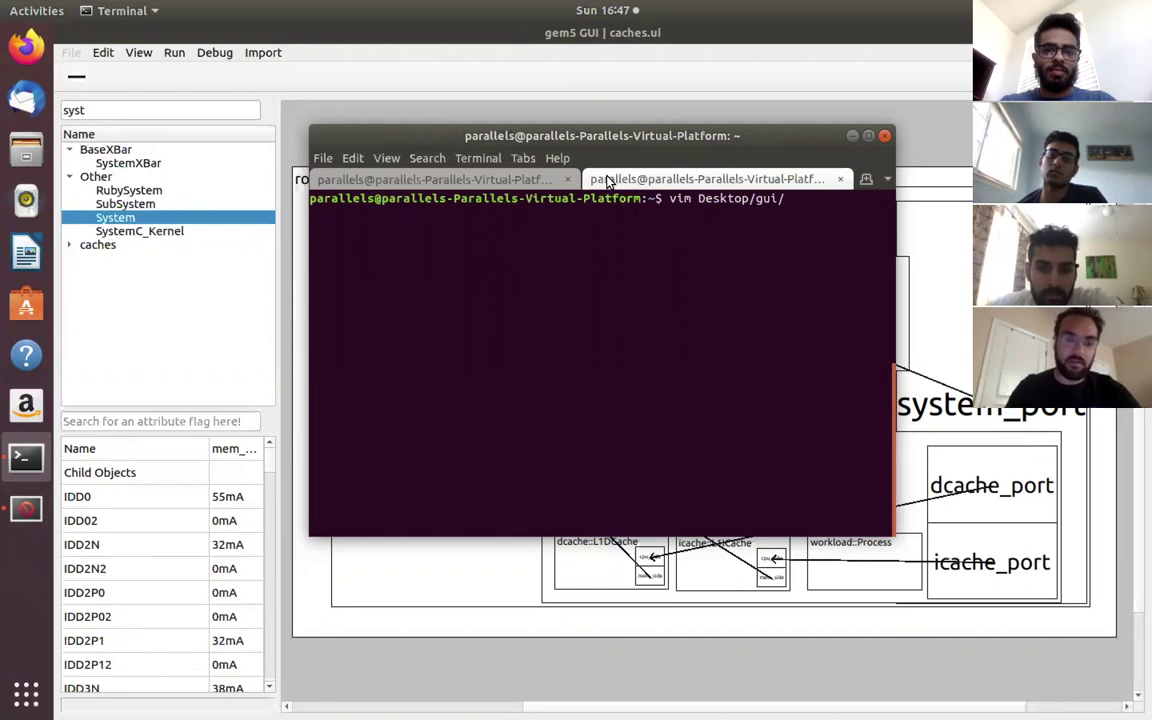
type("Ec")
key("BackSpace")
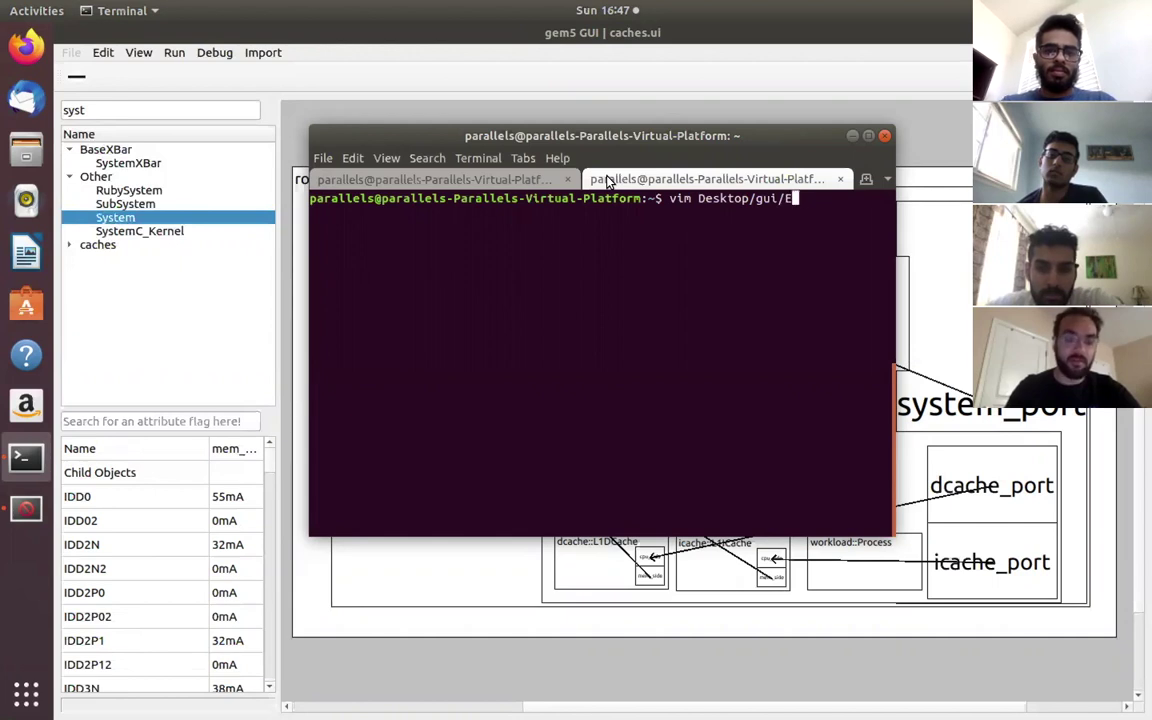
type("C")
key("Tab")
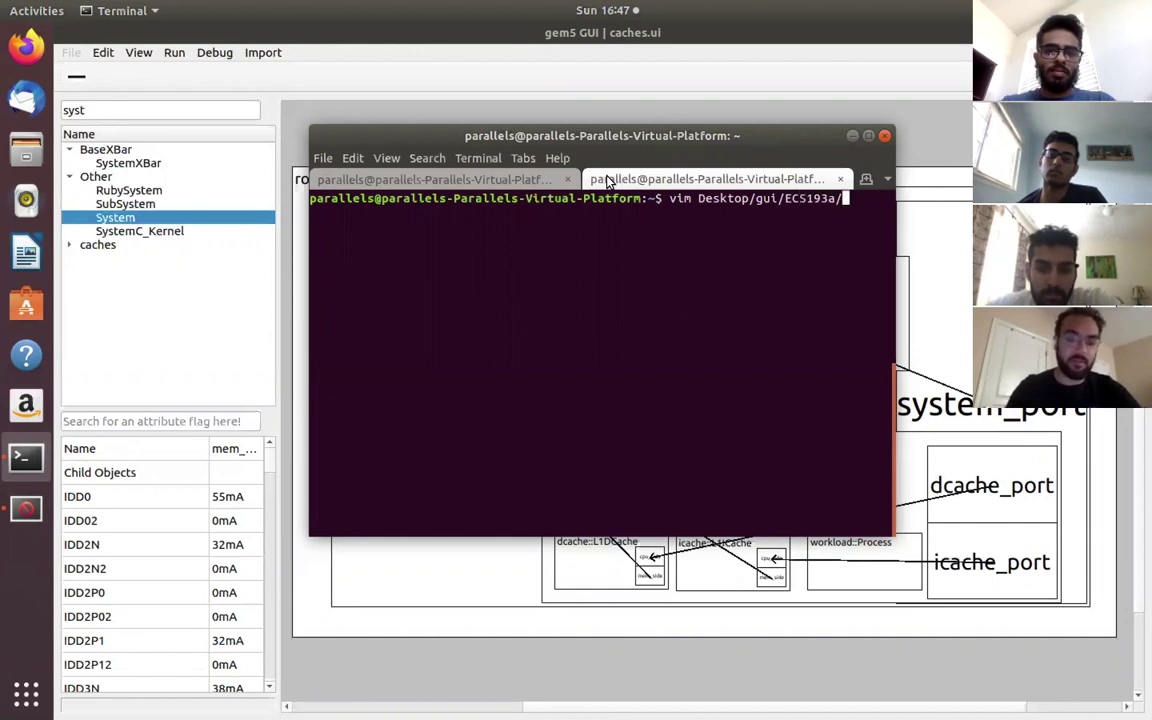
Open m5out/config.ini in vim and scroll up to the CPU's dcache_port and icache_port lines.
type("co")
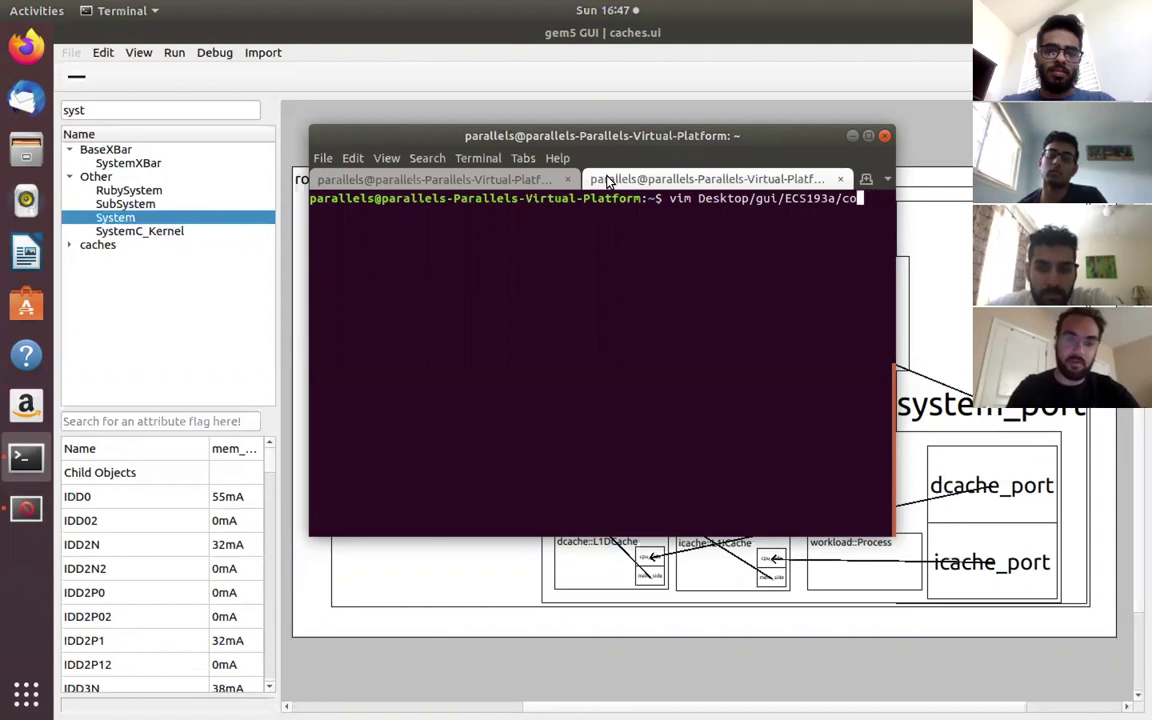
key("BackSpace")
key("BackSpace")
type("m5")
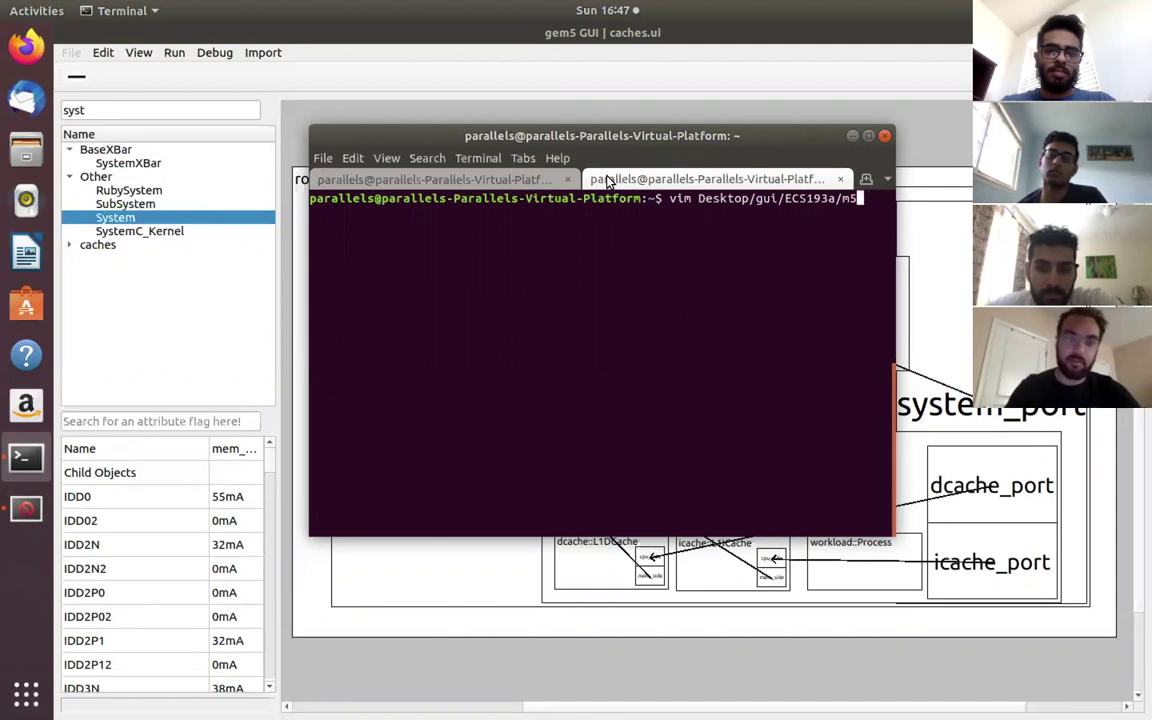
key("Tab")
type("config.i")
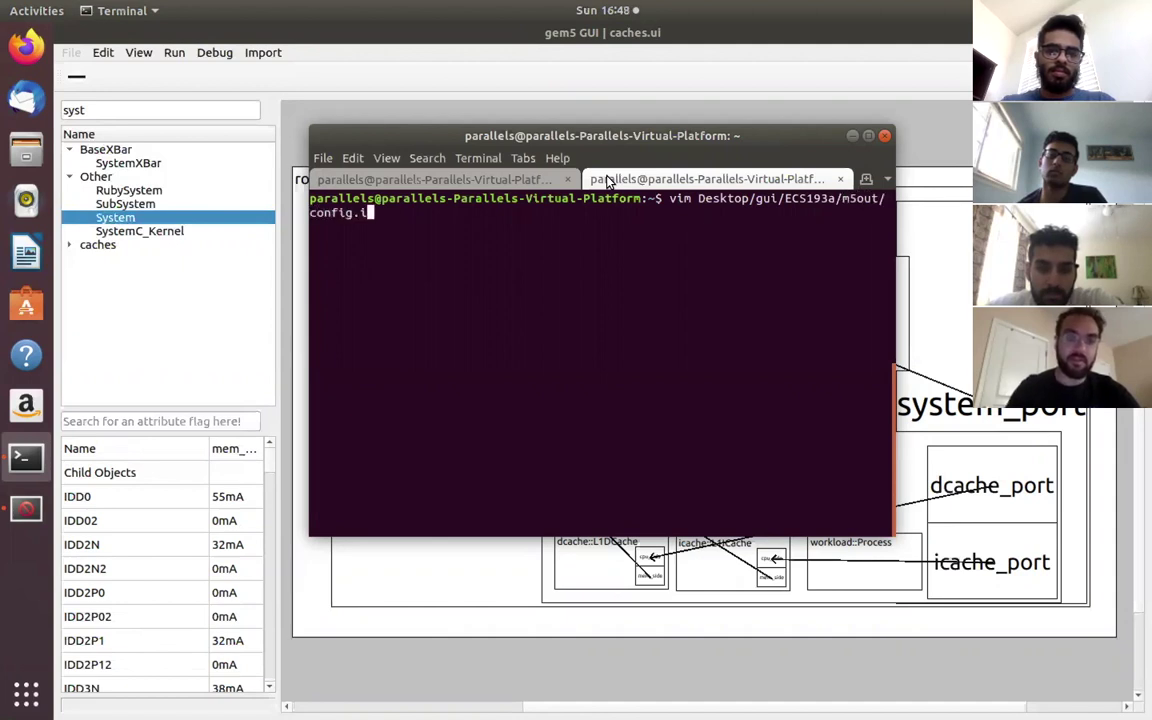
key("Tab")
key("Return")
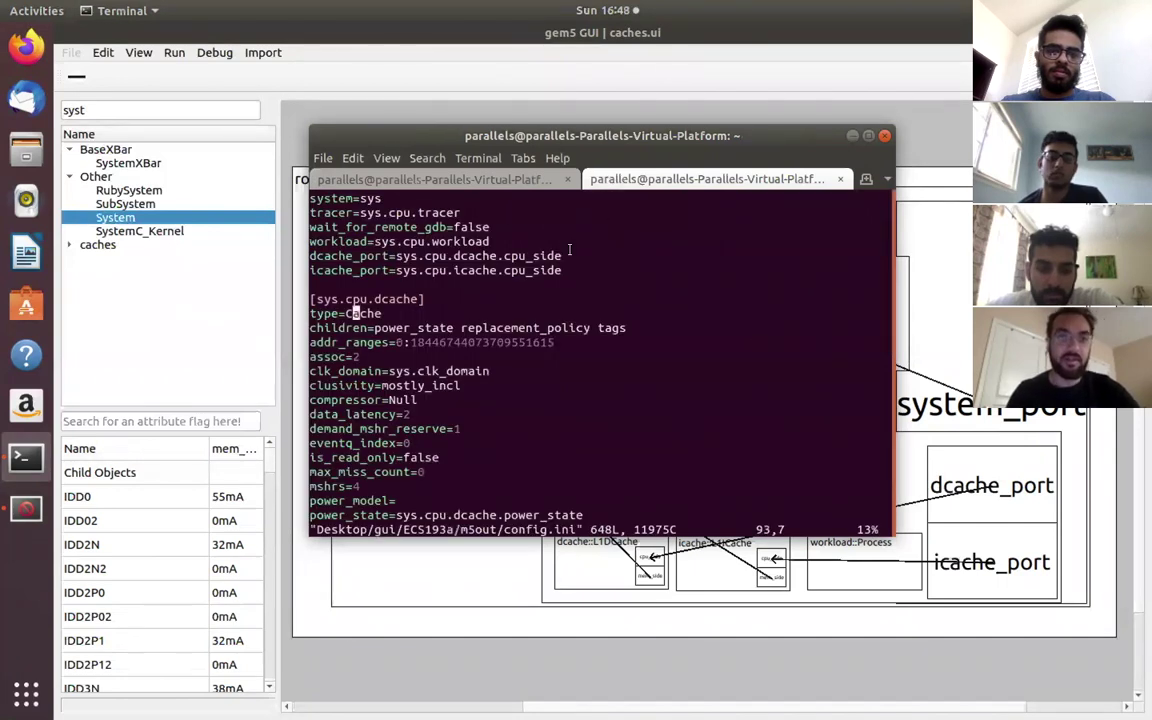
scroll(570, 250, "up", 6)
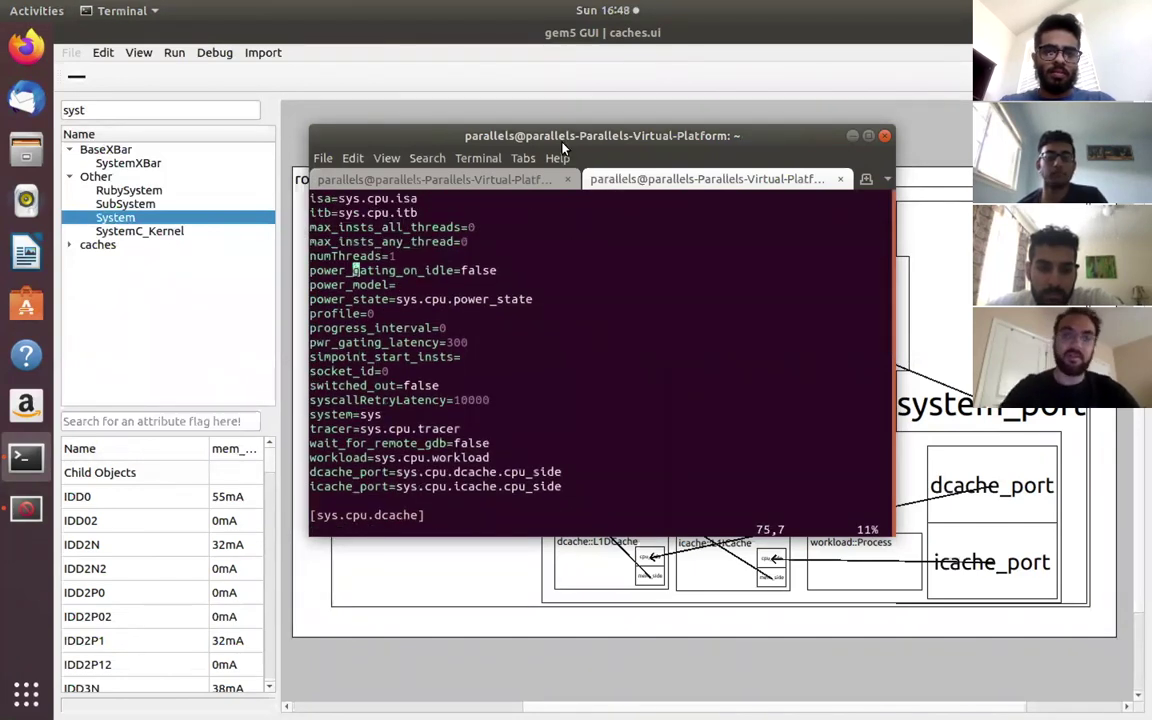
left_click_drag(572, 148, 586, 177)
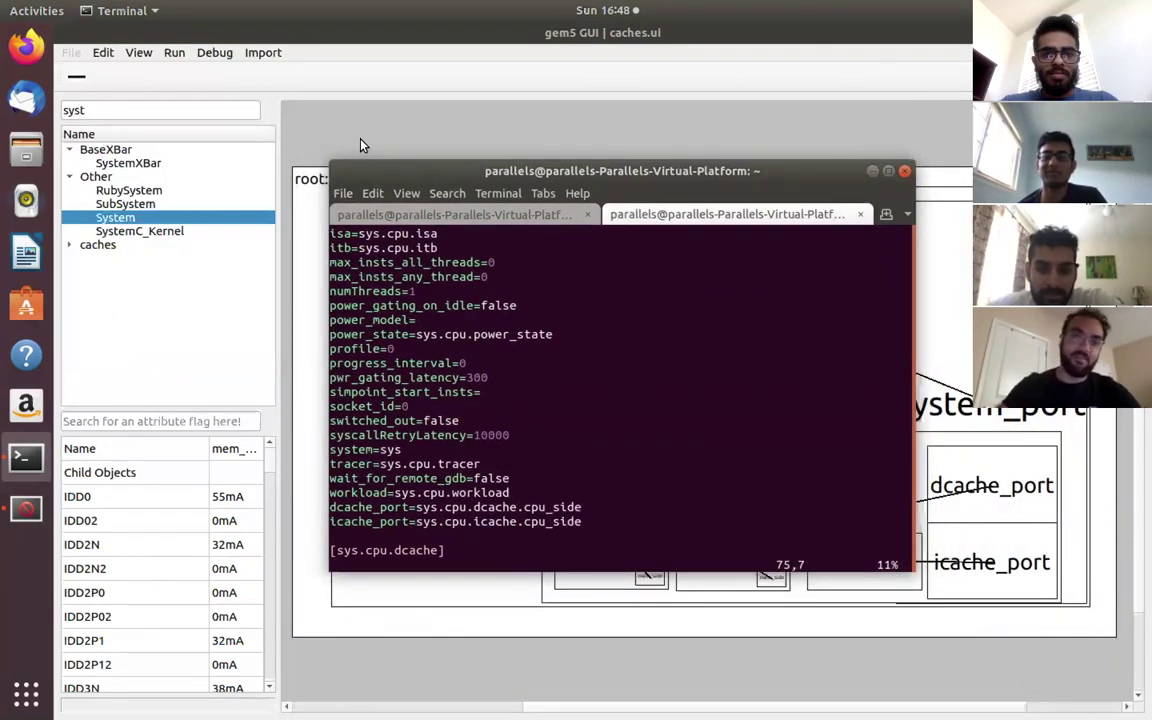
Simulate the loaded system and highlight the Hello world! line in the terminal output.
left_click(188, 60)
left_click(178, 56)
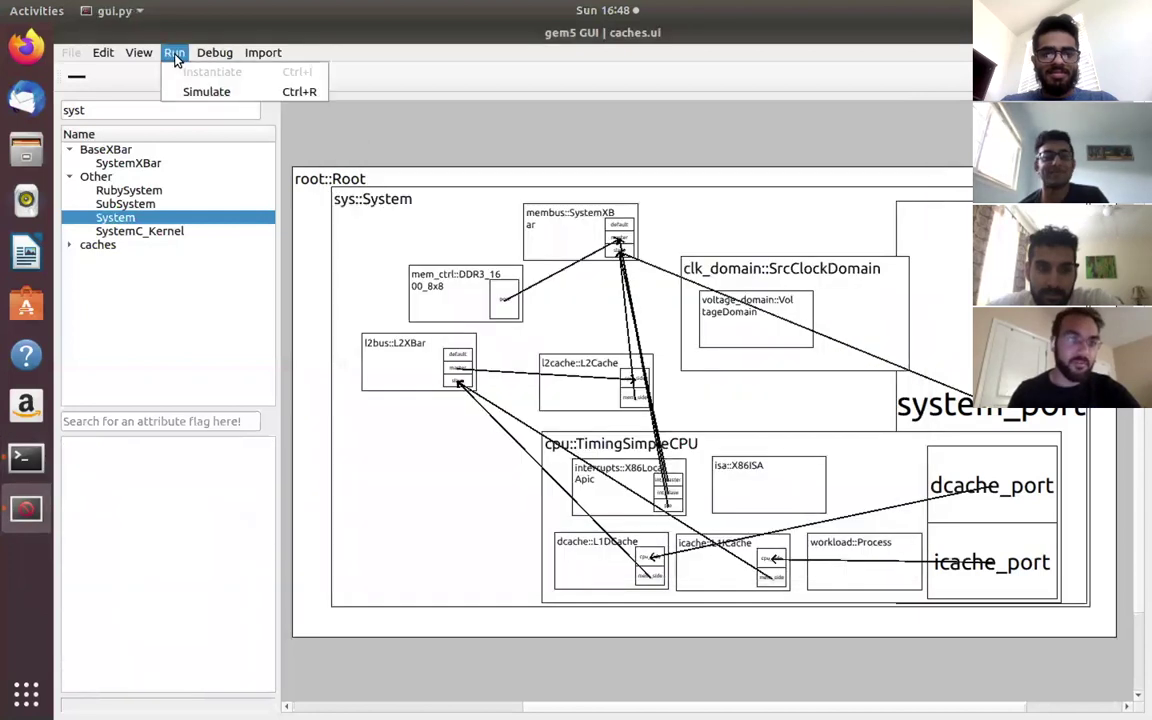
left_click(185, 91)
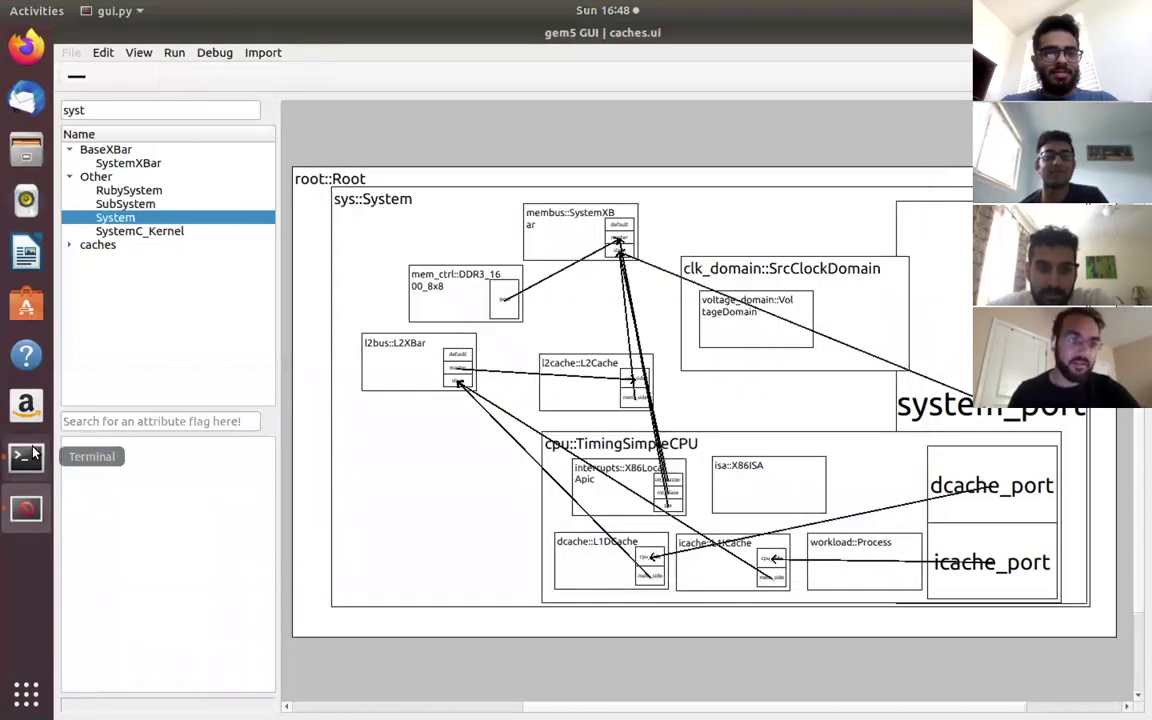
left_click(26, 457)
left_click(435, 216)
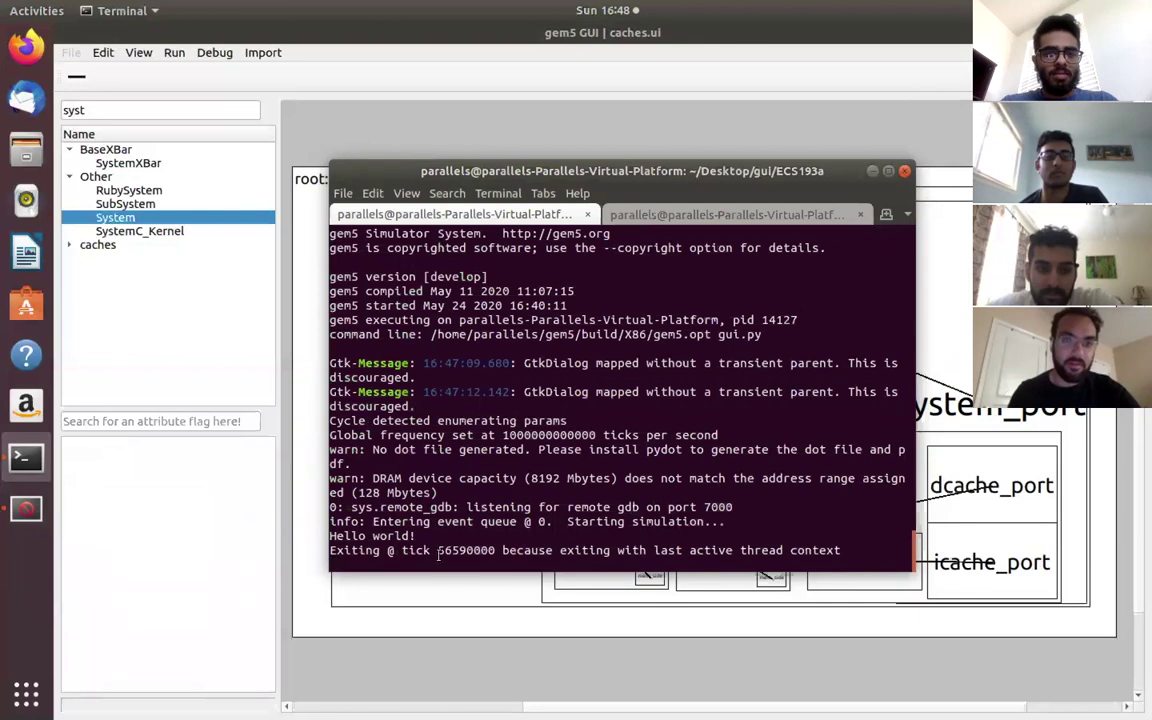
triple_click(375, 536)
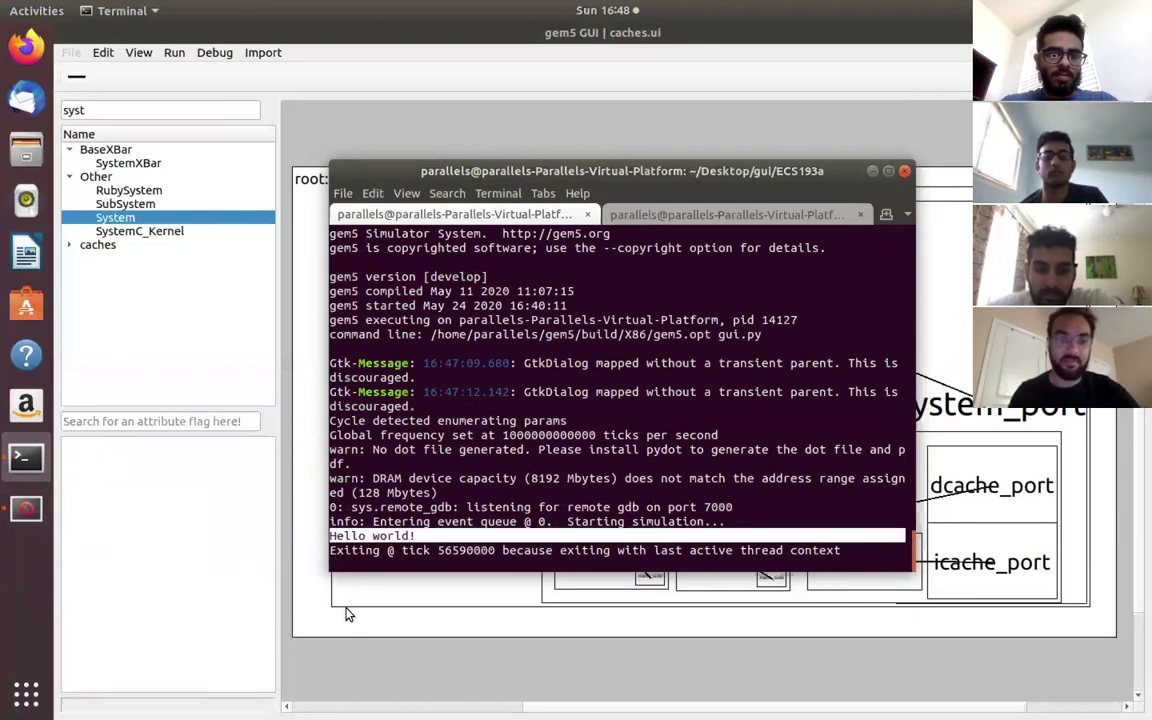
Back in the GUI, select sys::System and then mem_ctrl to view the DDR3 parameters.
left_click(347, 612)
left_click(420, 669)
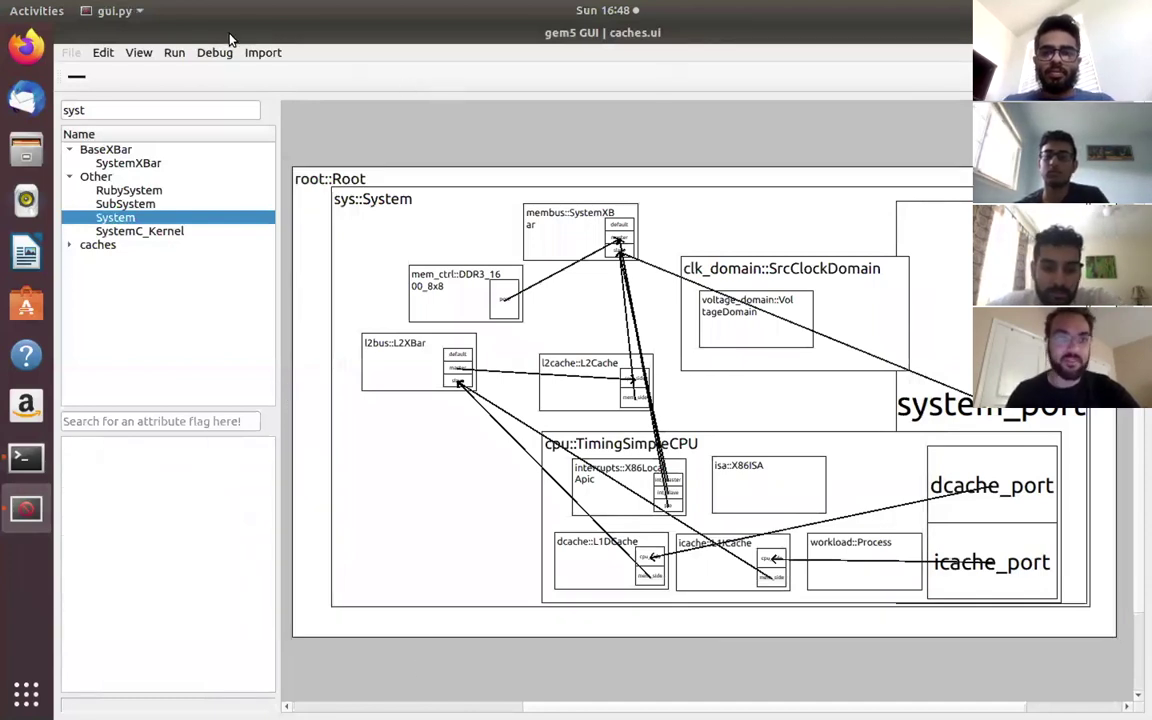
left_click(390, 204)
left_click(433, 276)
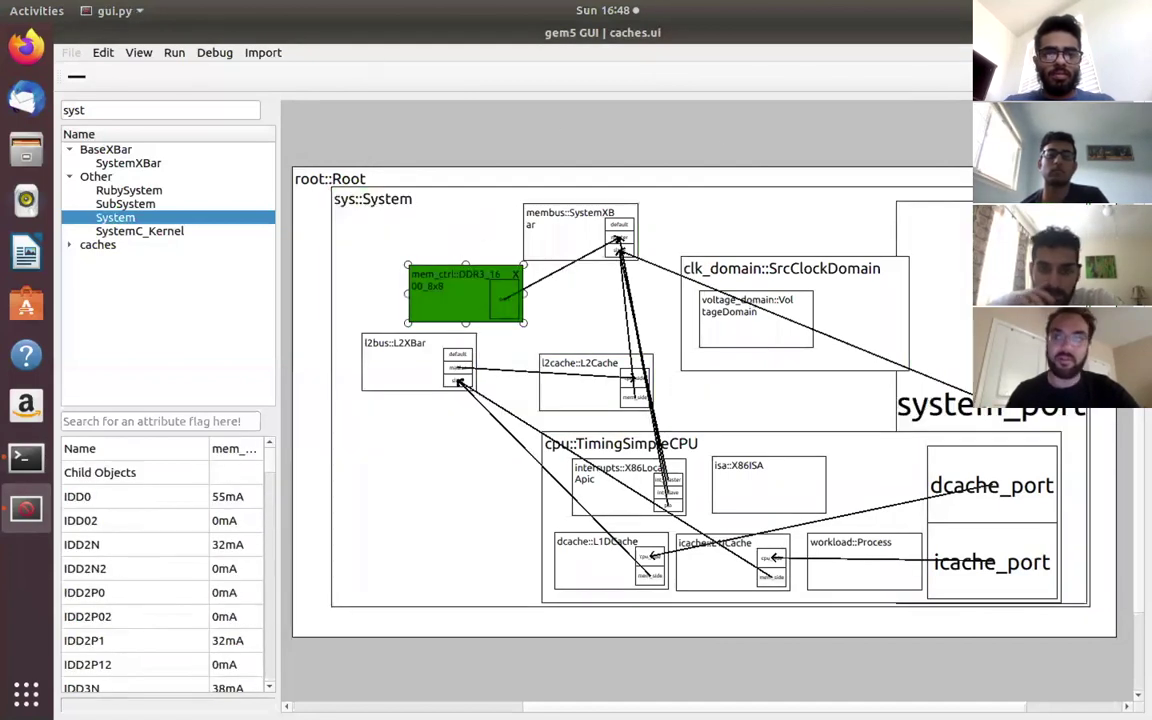
Close caches.ui without saving and, in the new session, enable the first Debug log option.
key("ctrl+q")
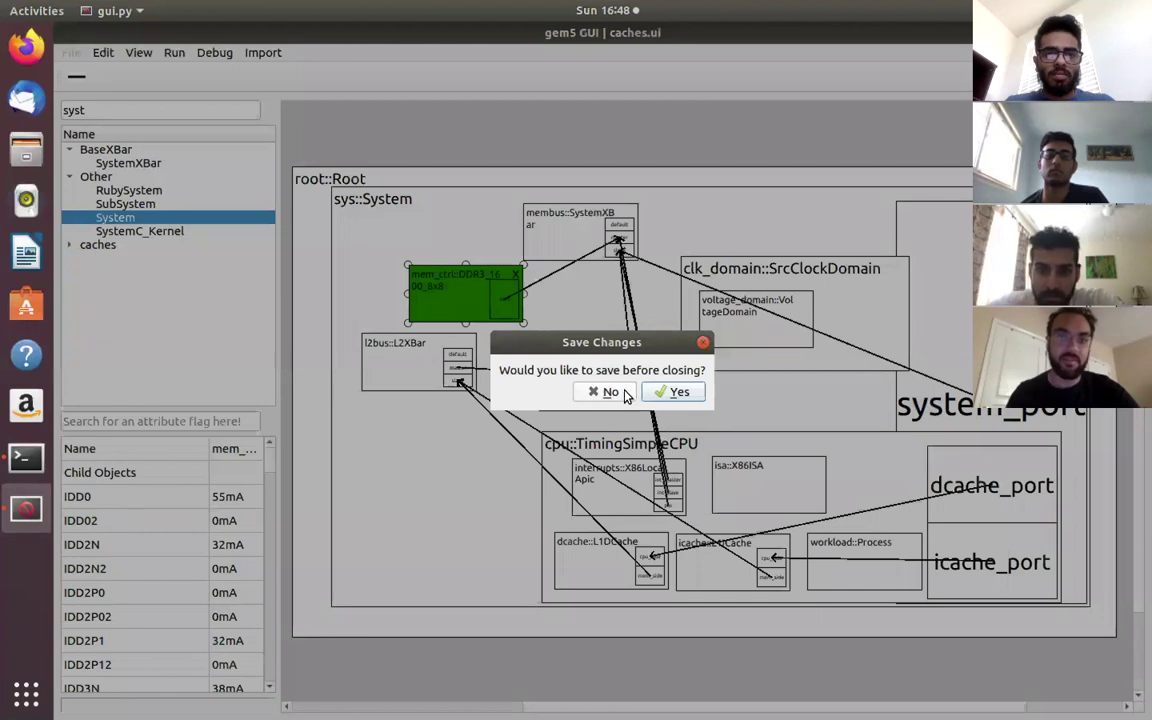
left_click(606, 392)
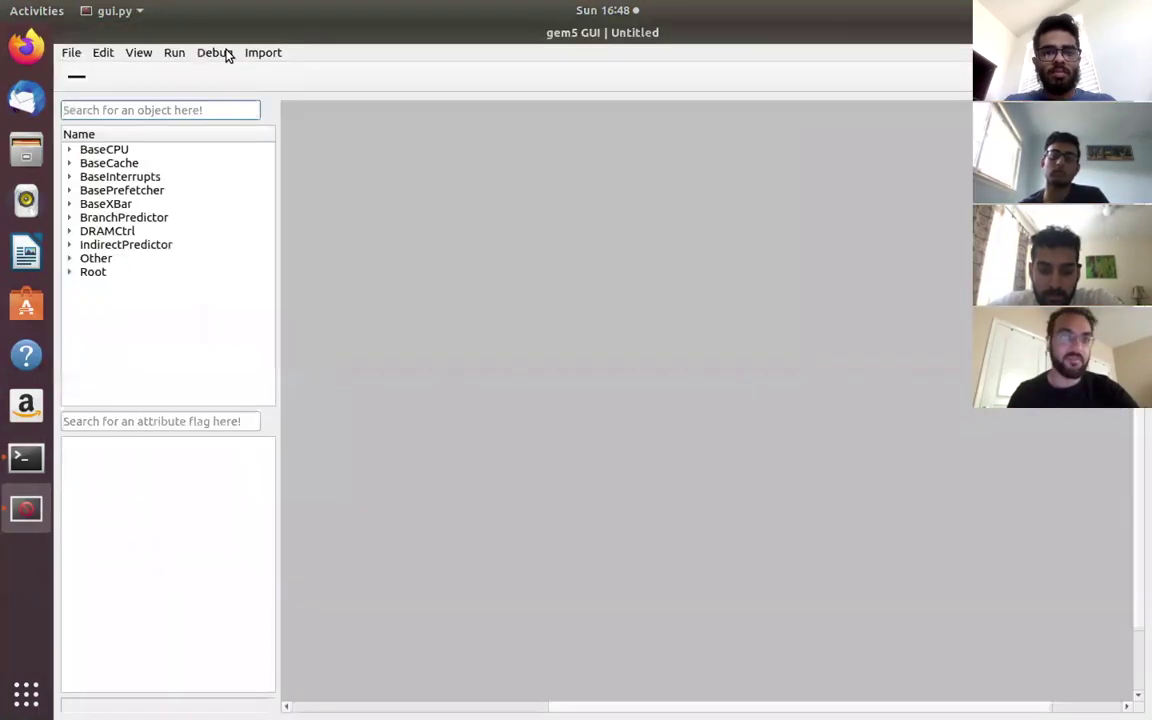
left_click(228, 55)
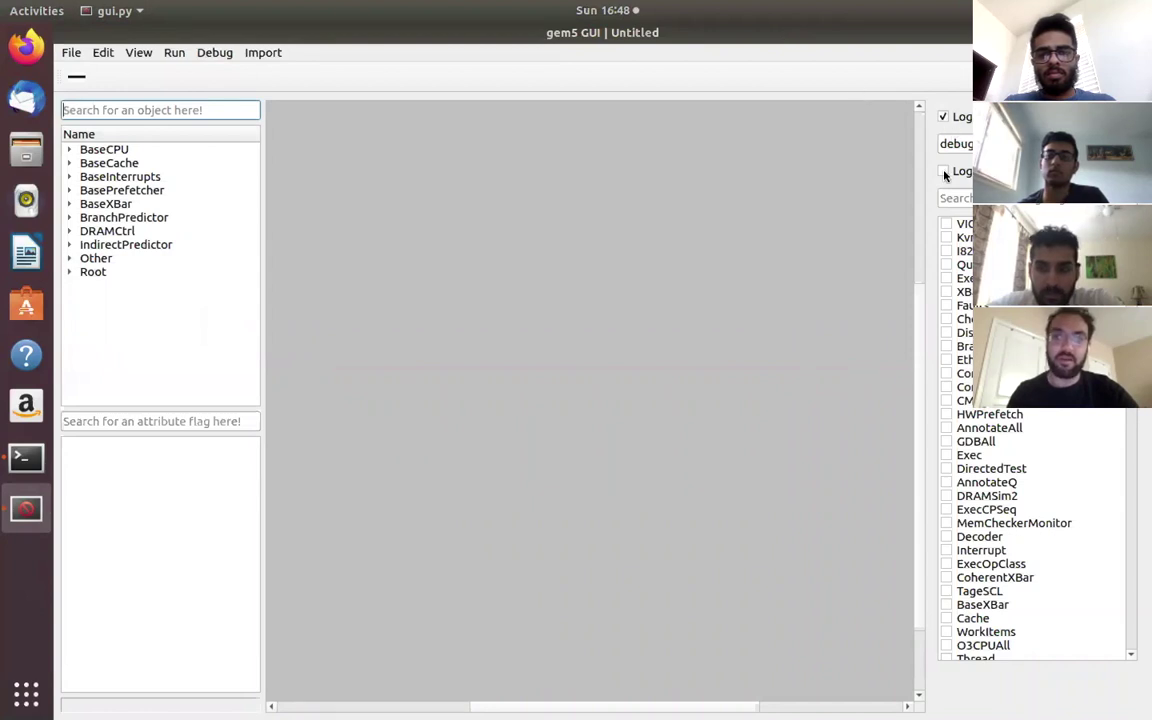
left_click(944, 118)
left_click(943, 118)
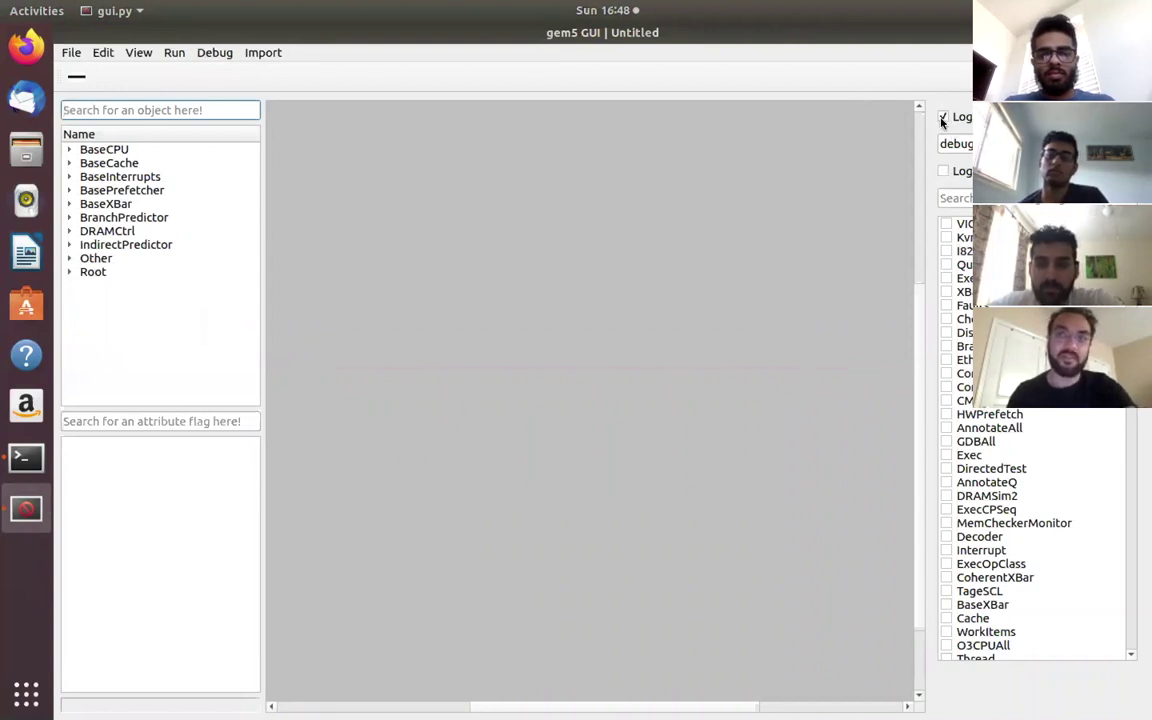
left_click(955, 143)
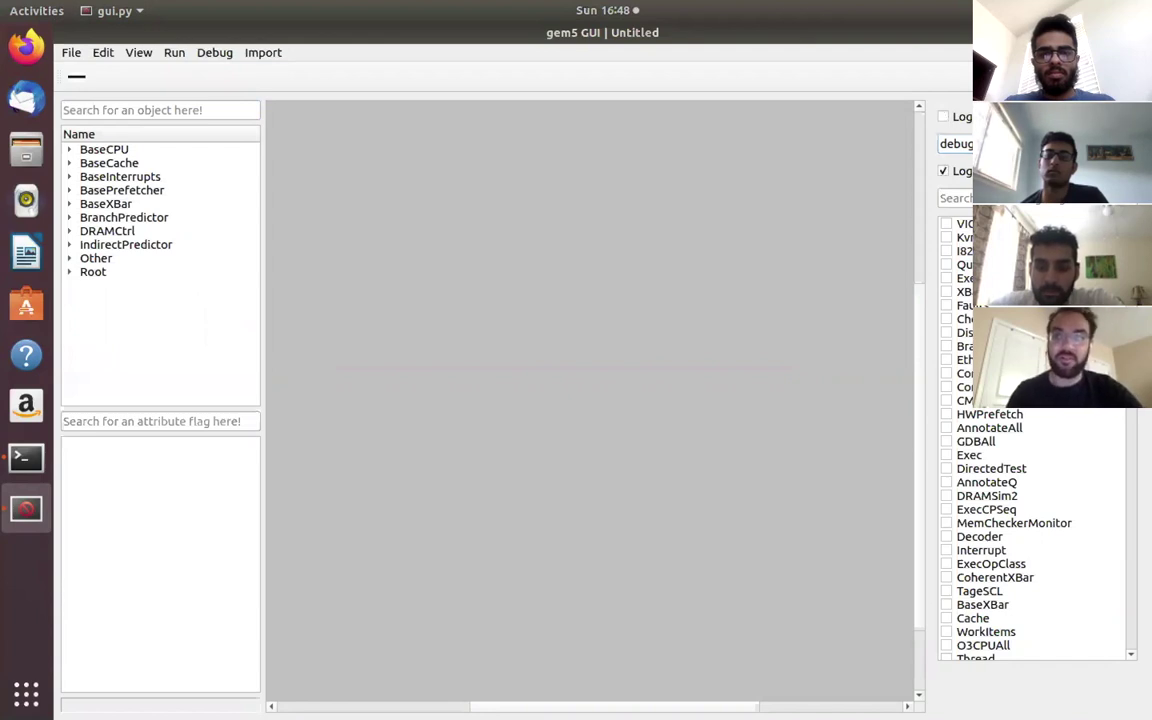
Filter the debug flags for O3 and enable the first O3 flag.
left_click(26, 457)
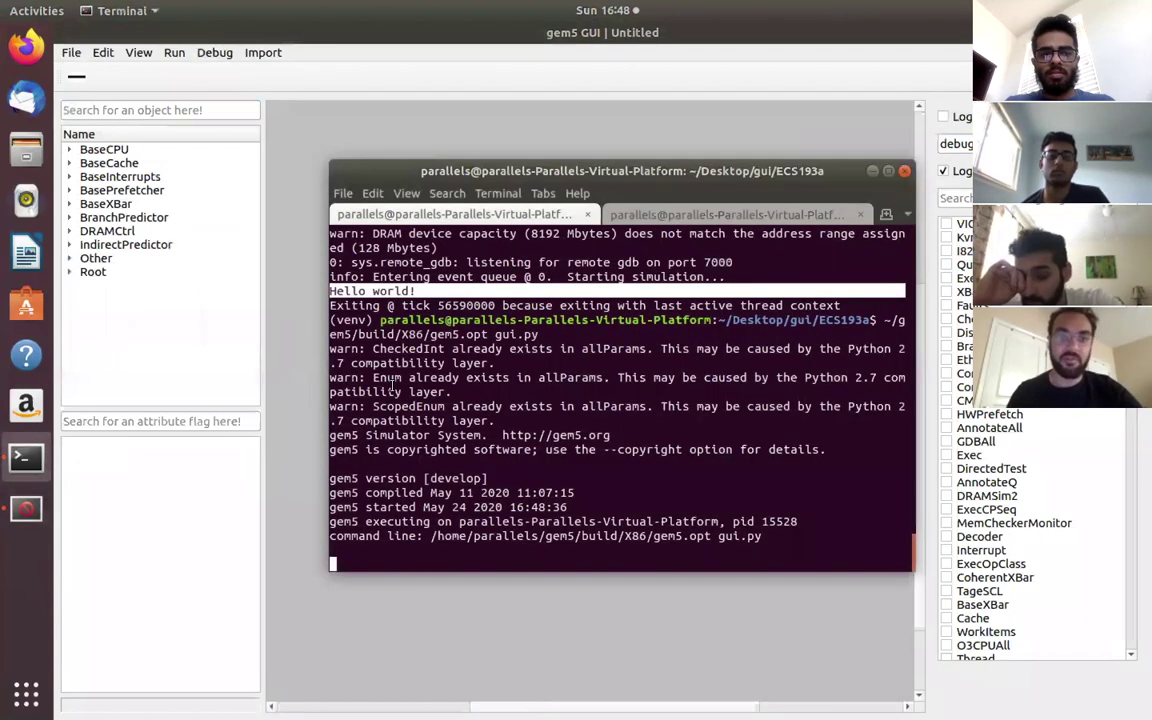
left_click(285, 336)
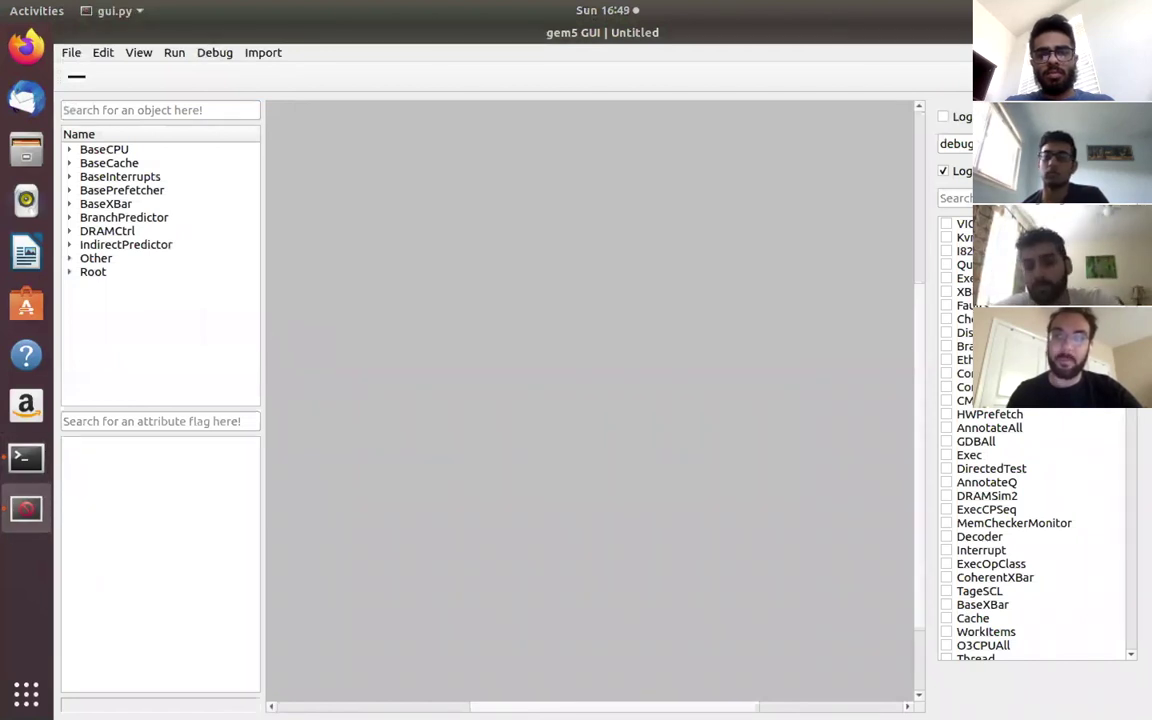
scroll(1035, 530, "down", 4)
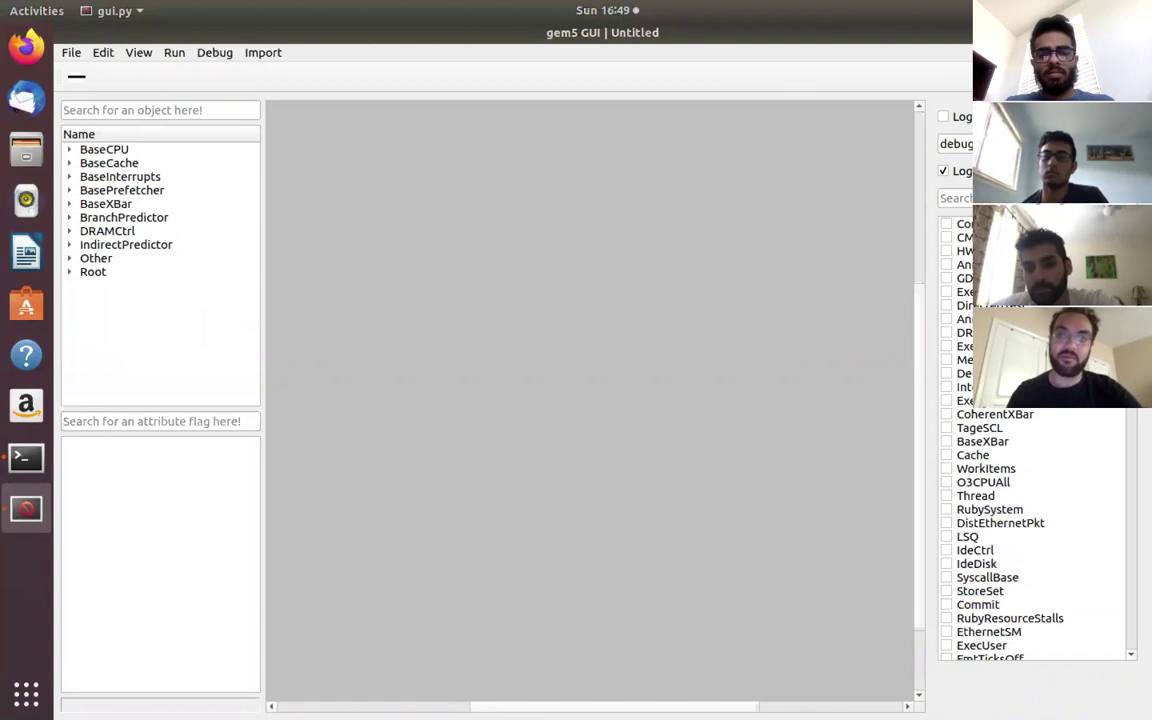
scroll(960, 450, "down", 5)
left_click(952, 197)
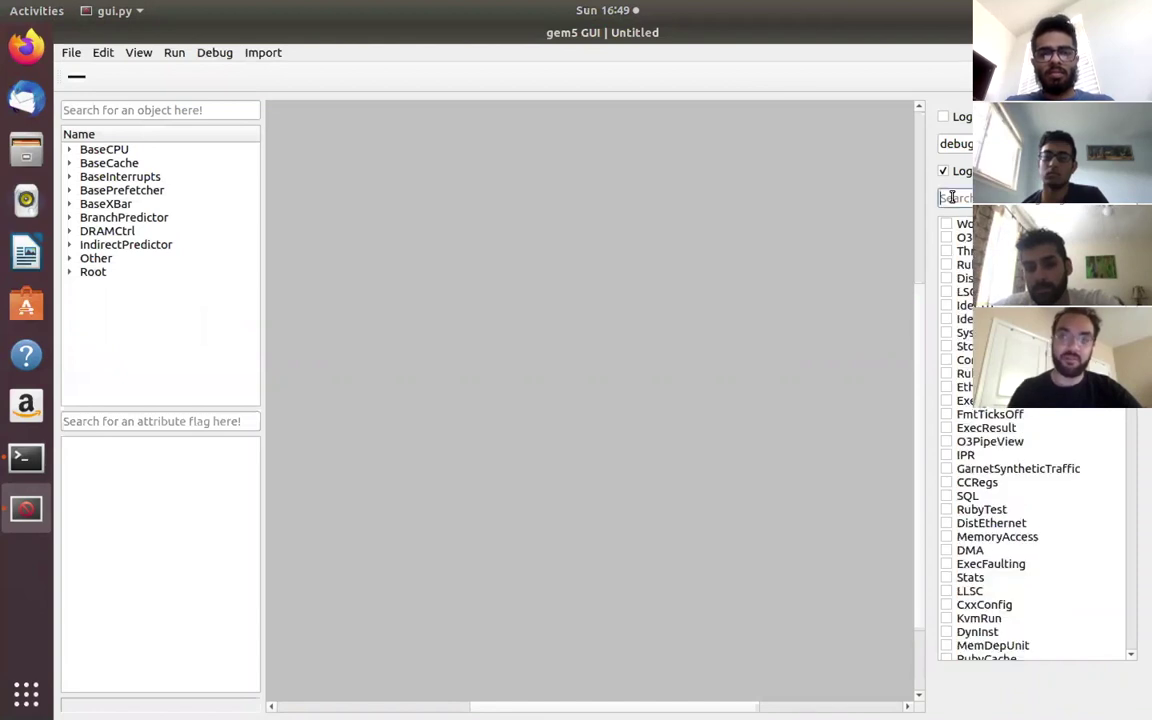
type("O3")
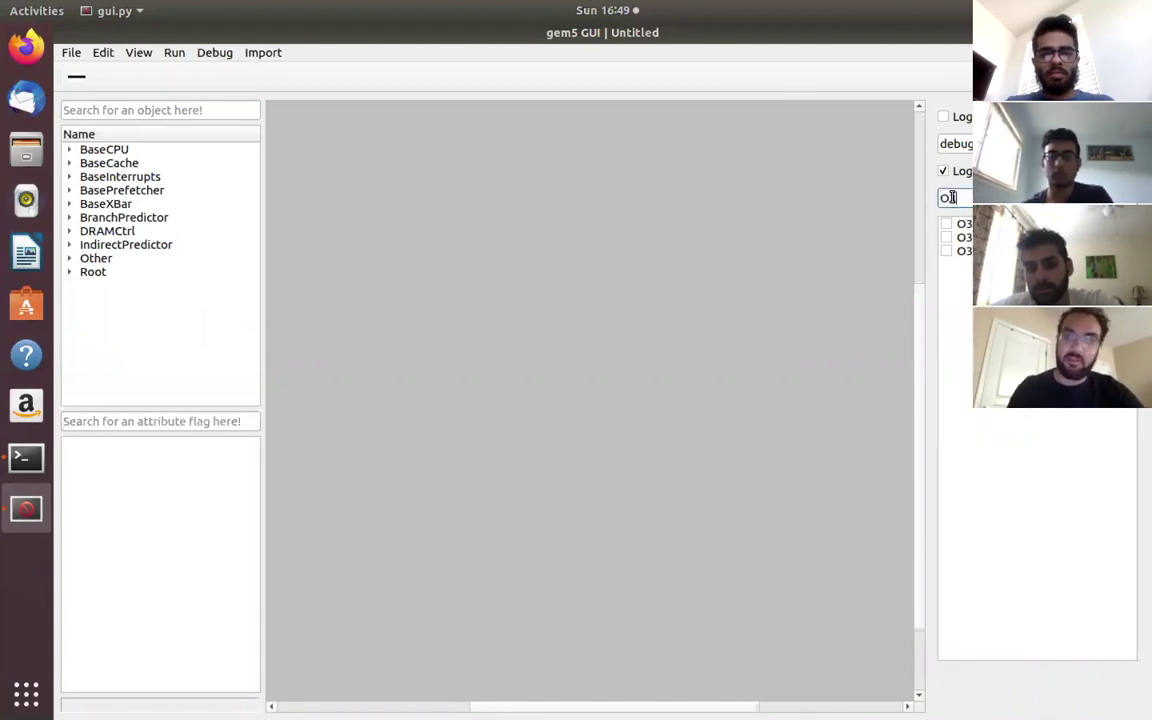
left_click(947, 225)
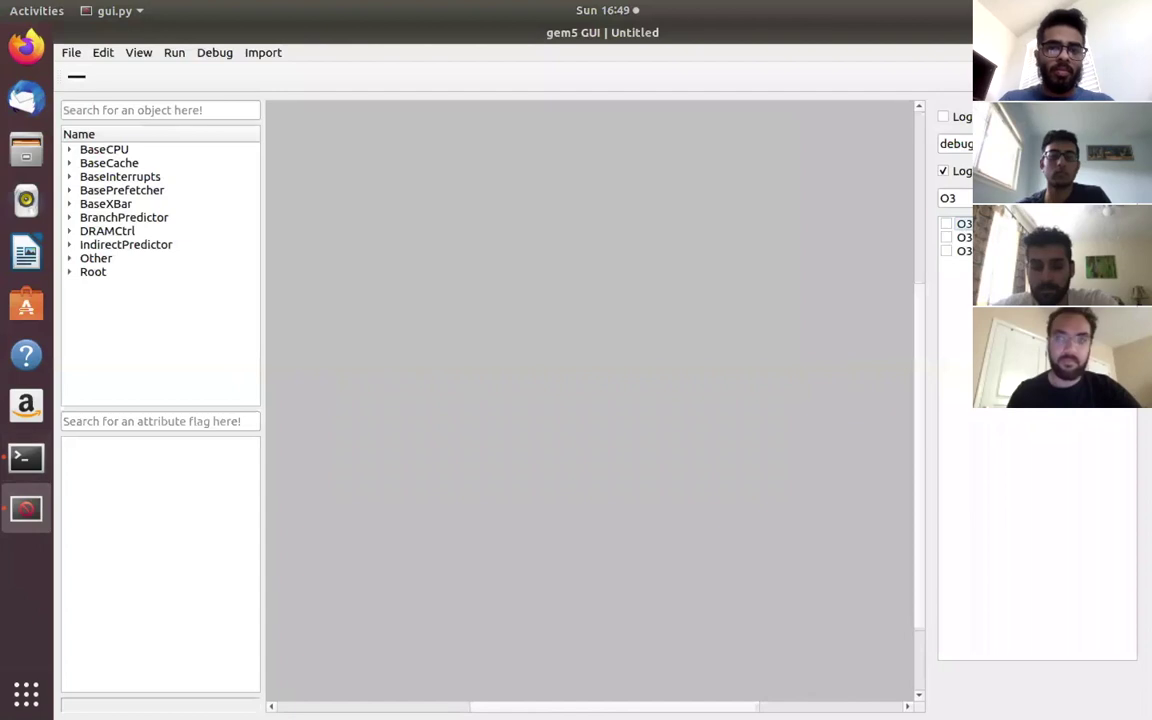
left_click(212, 51)
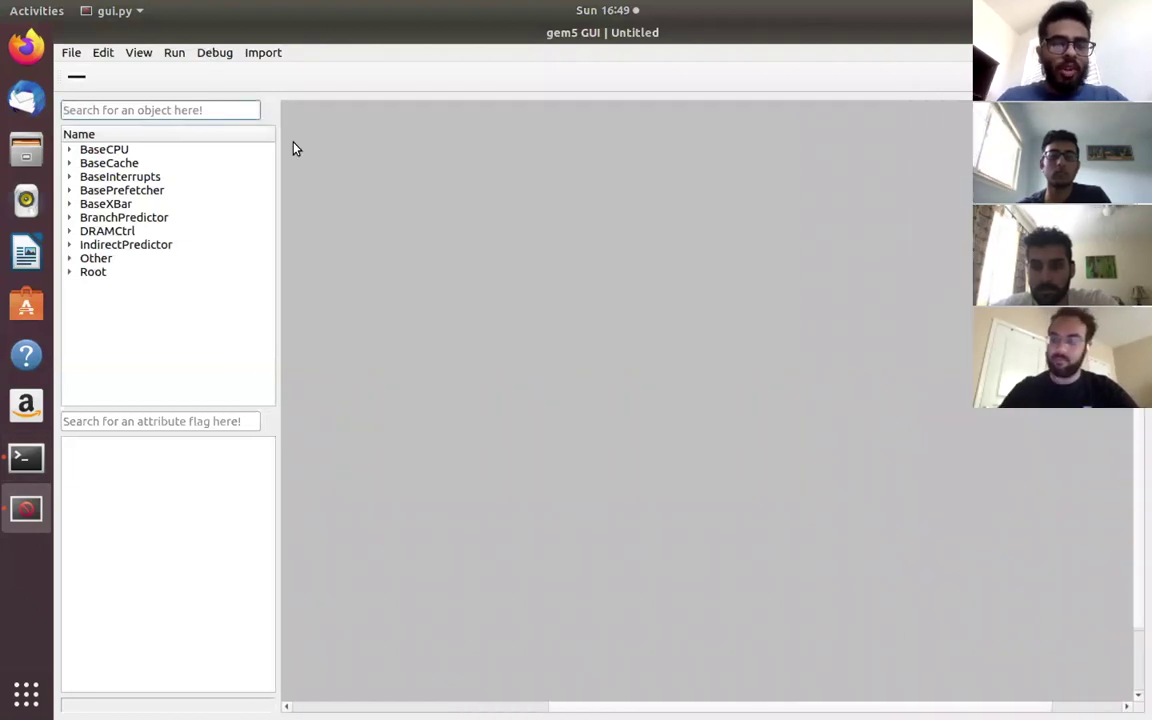
Add a Root object named 'root' to the empty design.
left_click(71, 55)
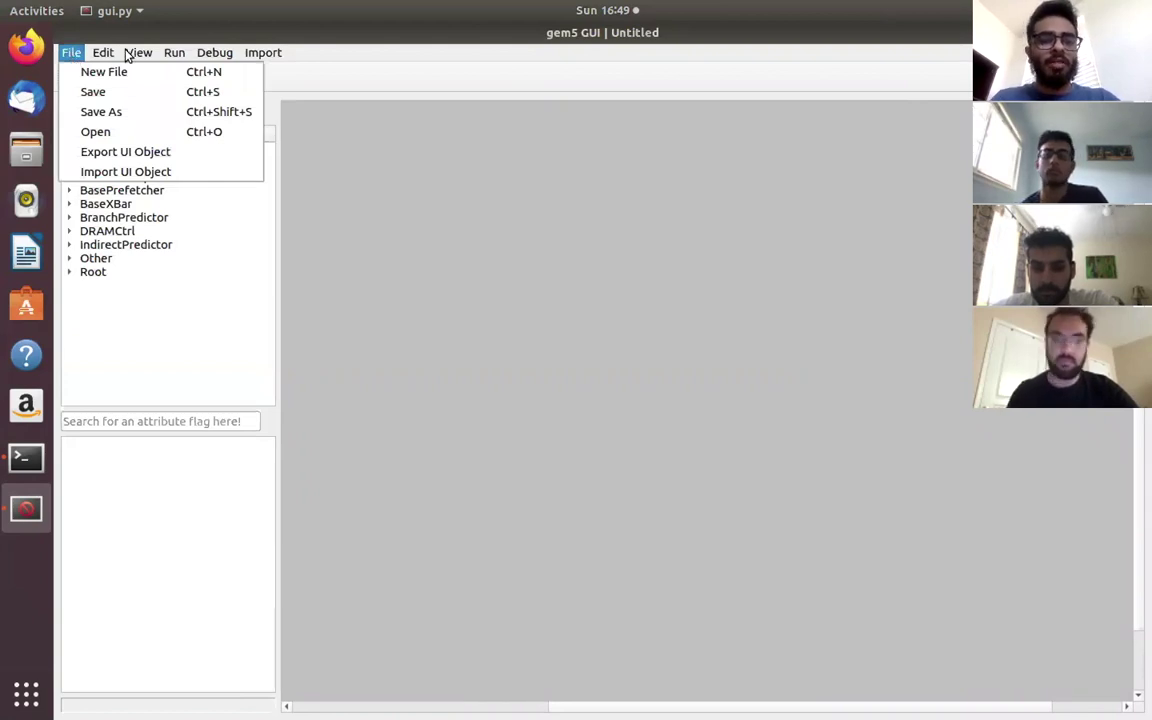
left_click(425, 174)
left_click(226, 112)
type("ch")
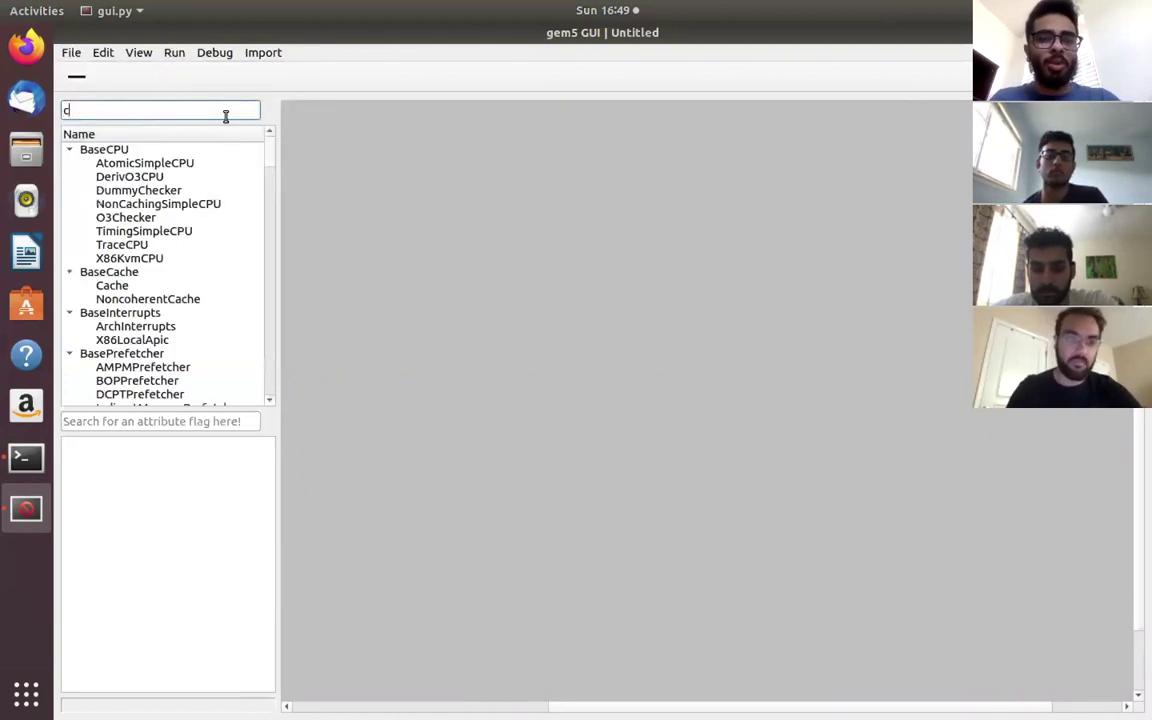
key("BackSpace")
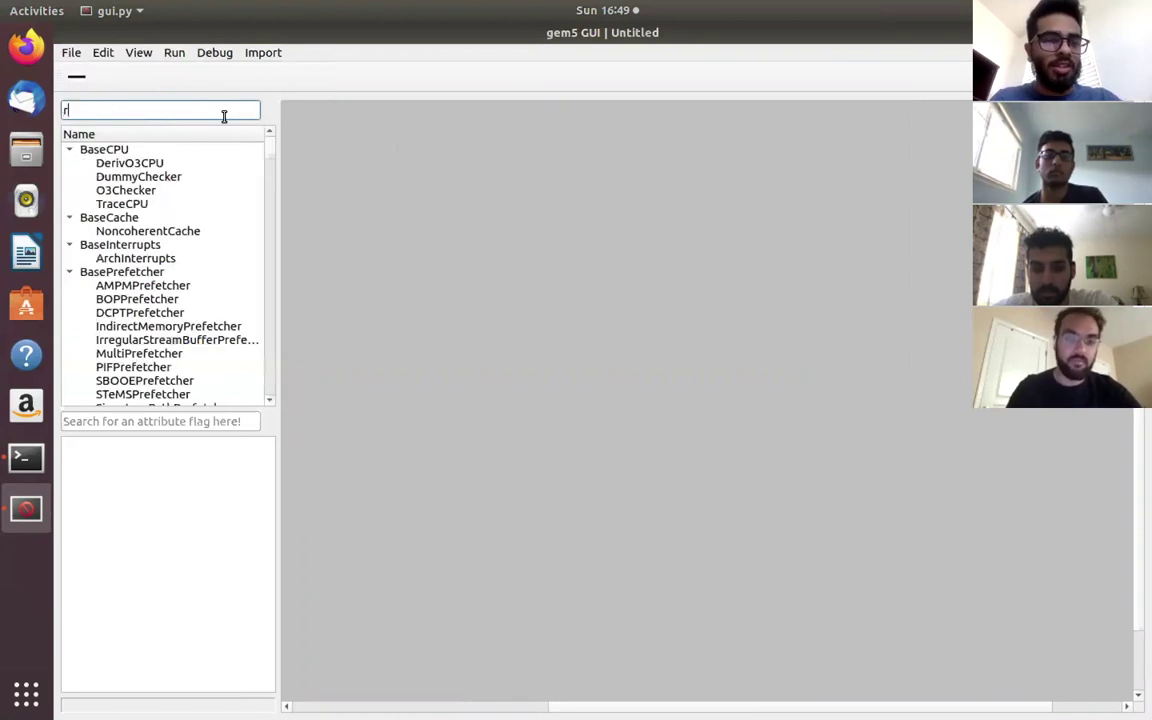
key("BackSpace")
type("roo")
double_click(128, 165)
type("root")
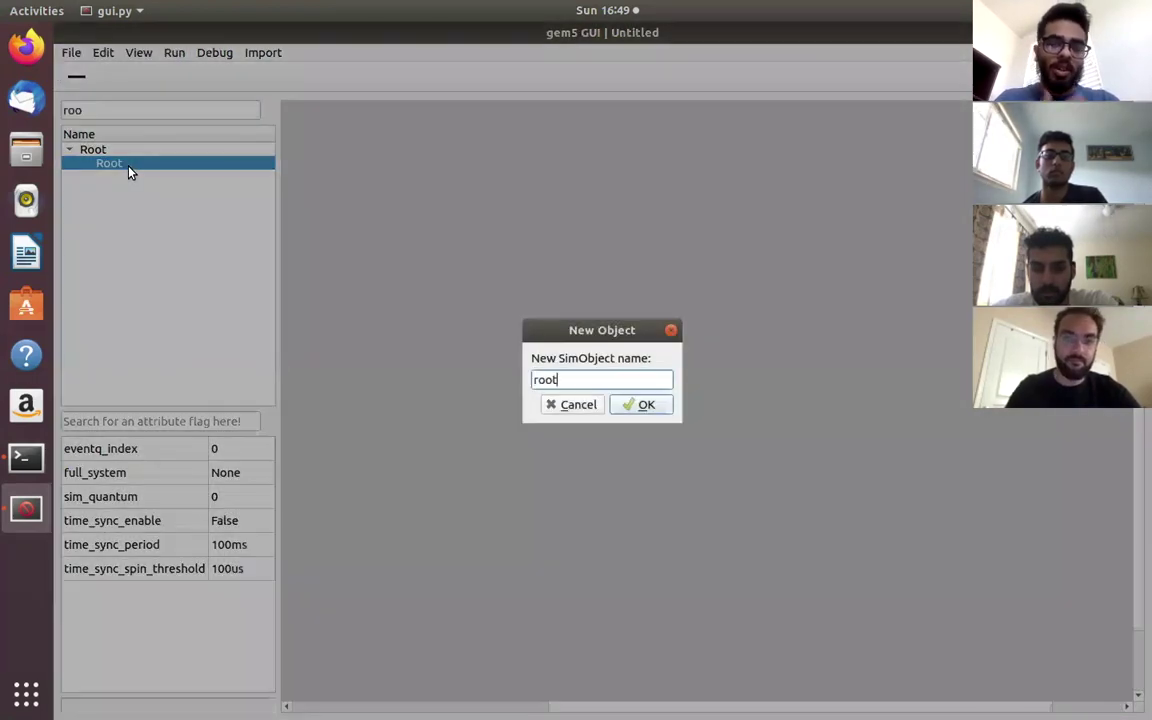
key("Return")
Add a HelloObject named 'hello' as a child of root.
double_click(126, 110)
type("he")
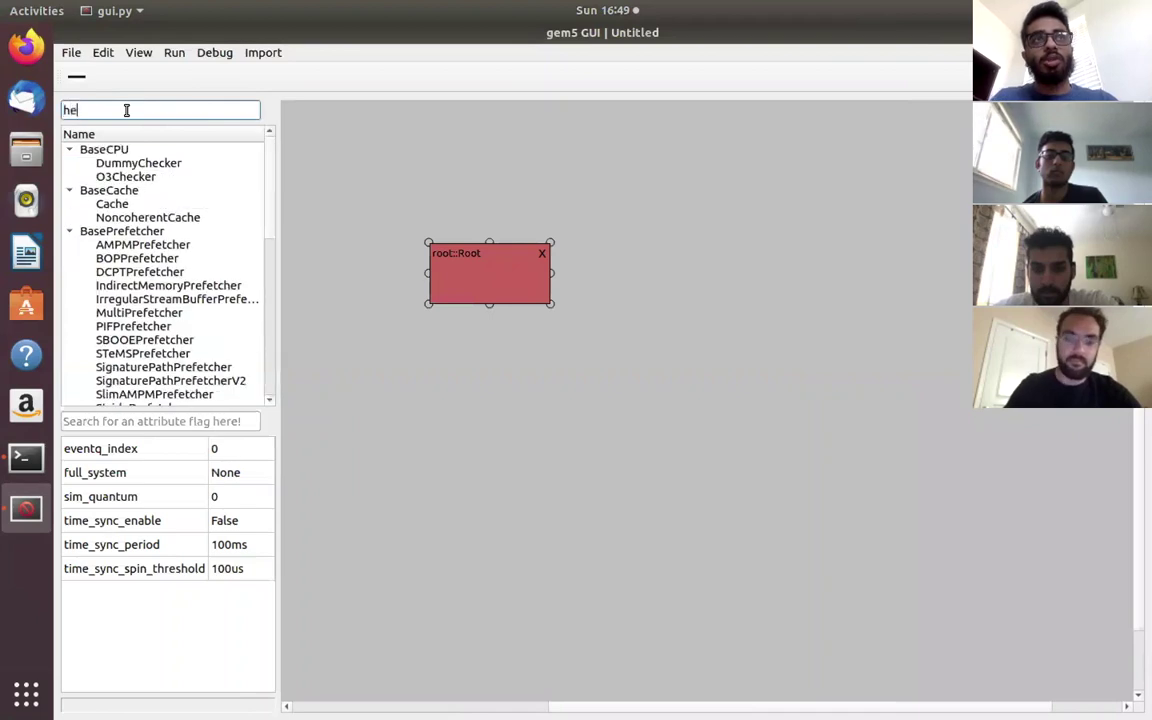
type("ll")
double_click(128, 163)
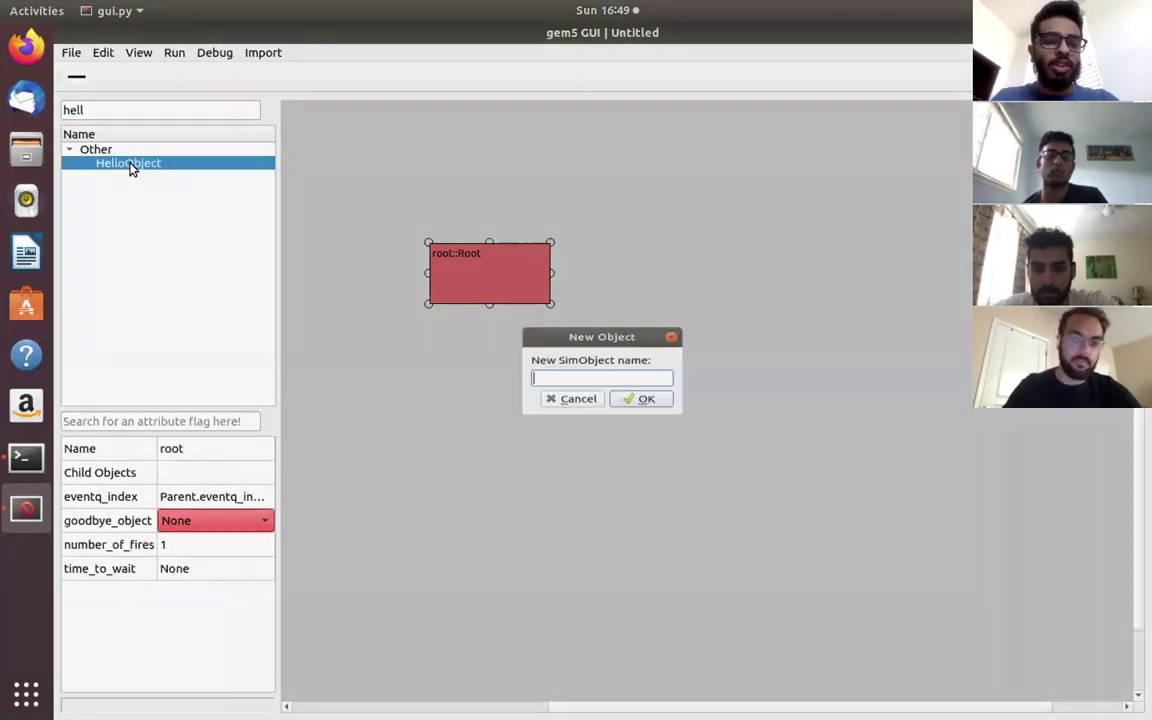
type("hello")
key("Return")
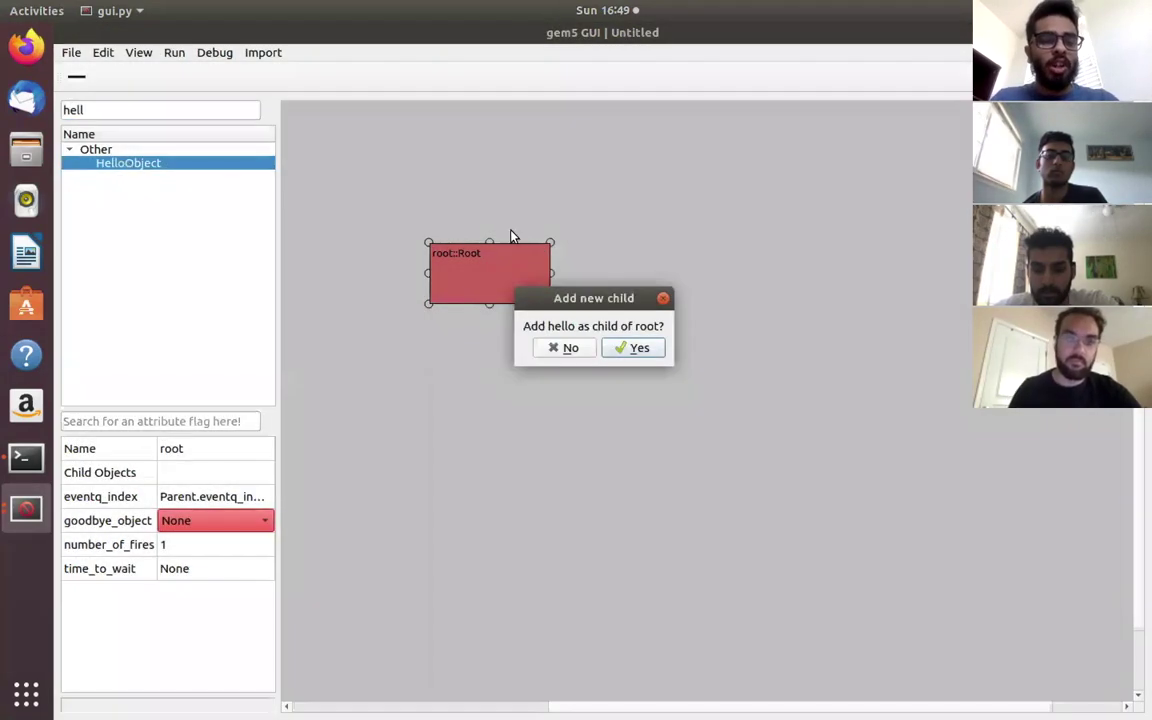
left_click(630, 346)
Set root's full_system to False and hello's time_to_wait to 1ns.
left_click(504, 254)
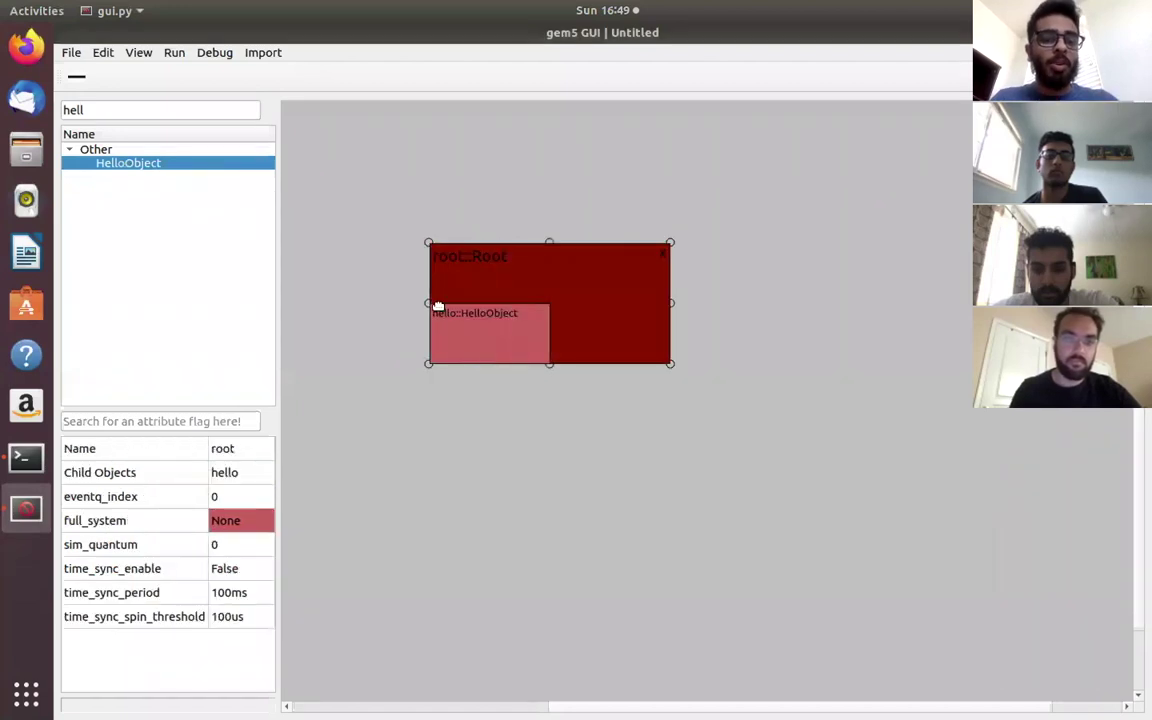
double_click(222, 521)
type("False")
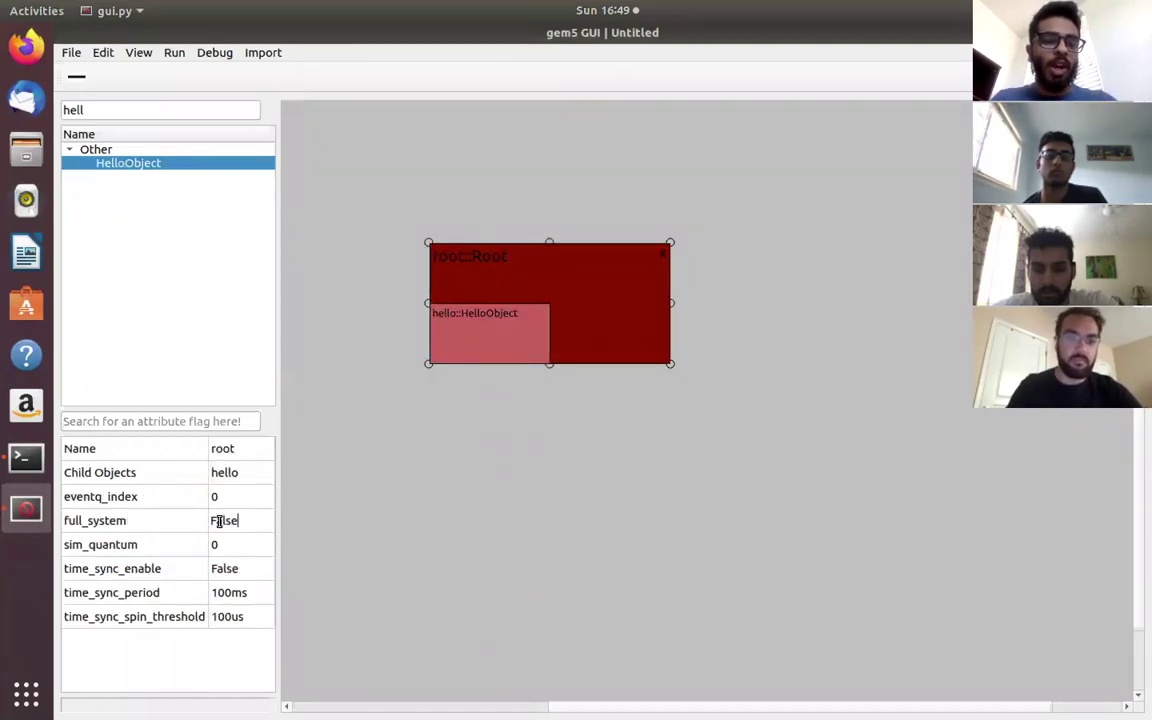
key("Return")
left_click(486, 358)
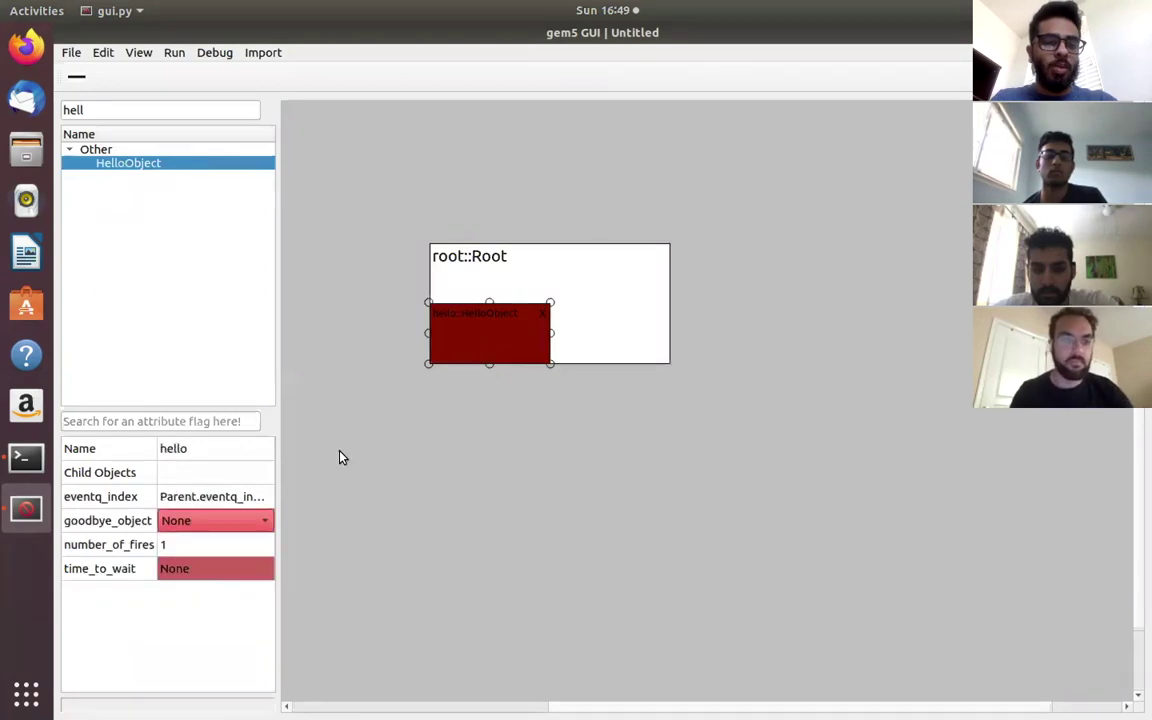
double_click(211, 568)
type("1ns")
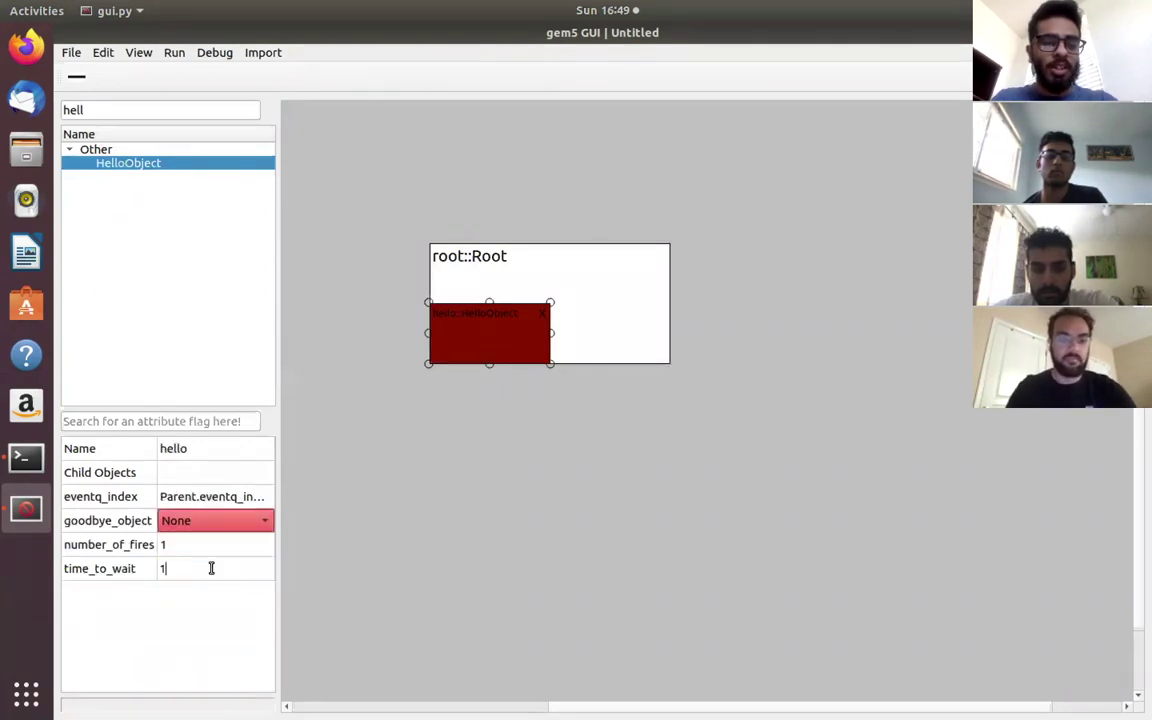
key("Return")
left_click(565, 271)
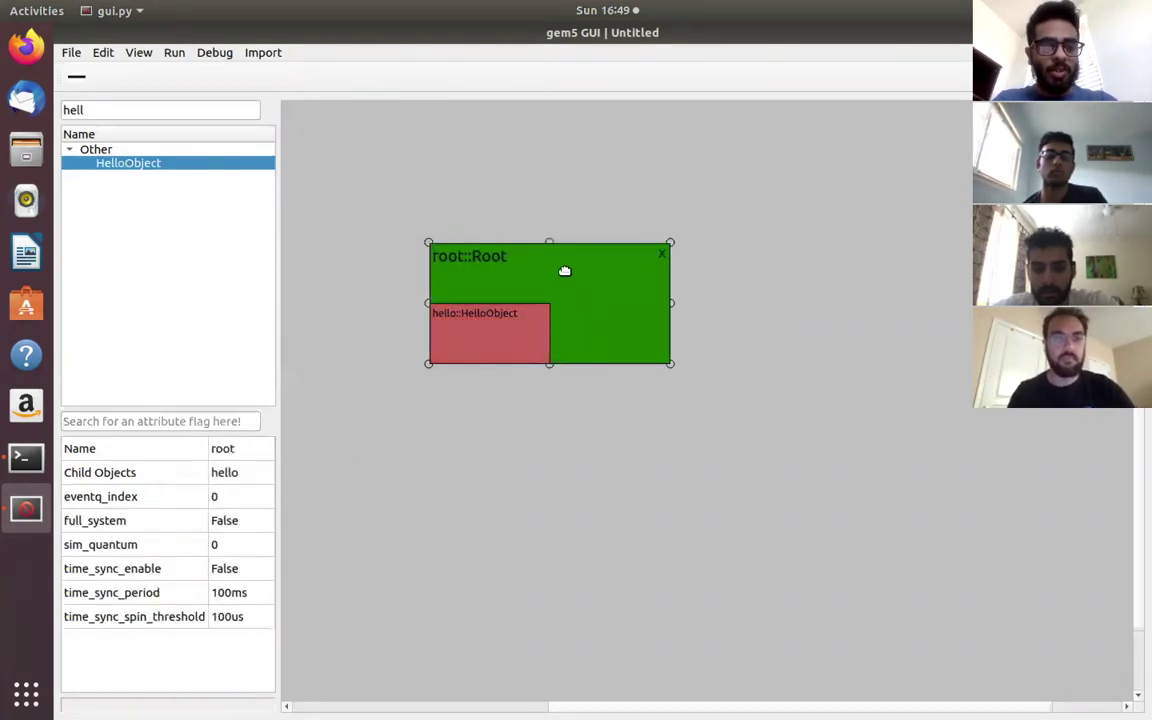
Export root and its hello child as UI object 'root_hello', saving the file as root_hello.
left_click(69, 52)
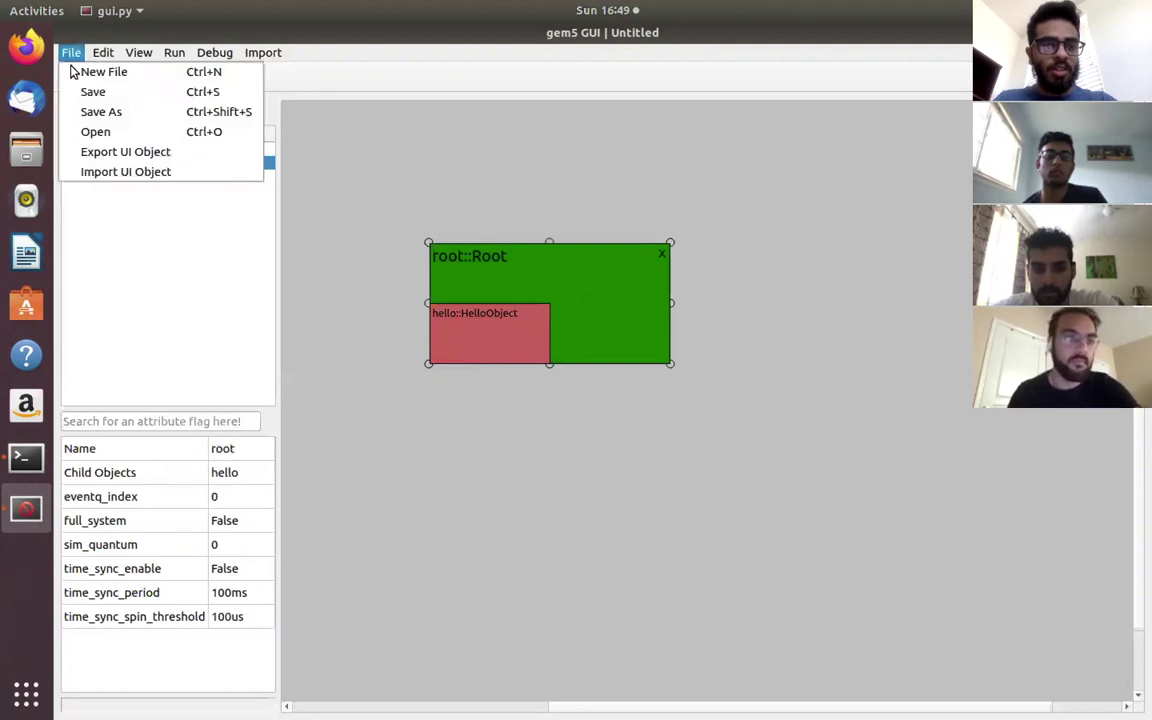
left_click(103, 155)
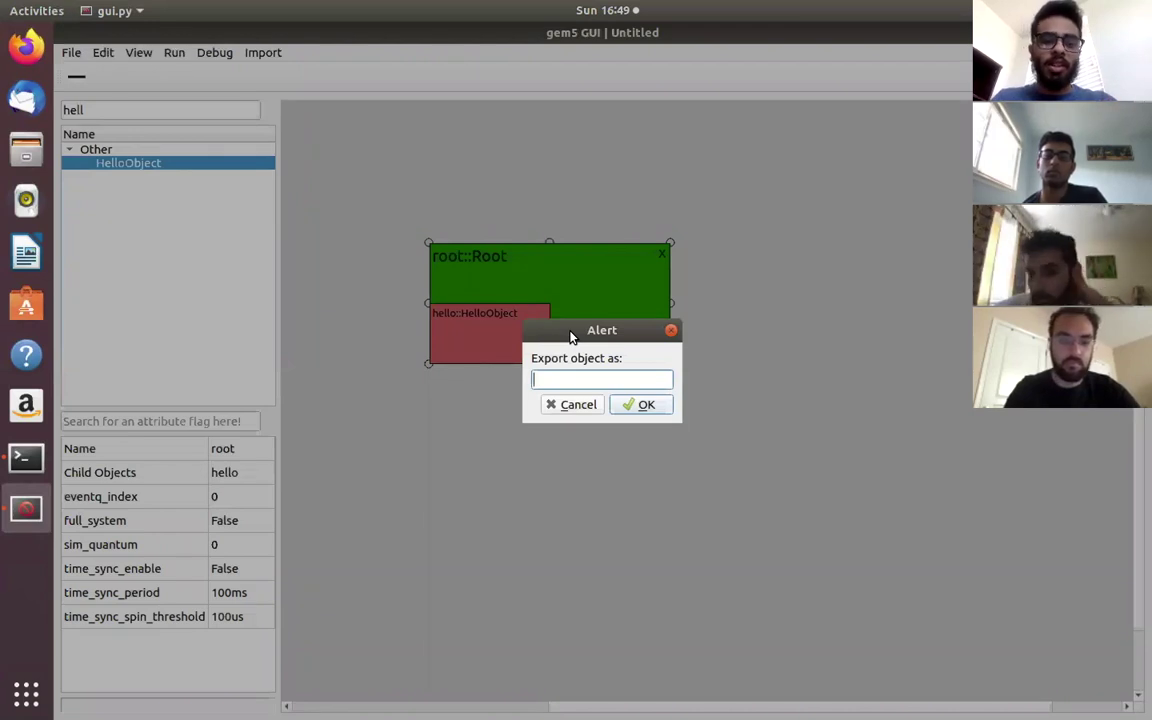
type("root_hello")
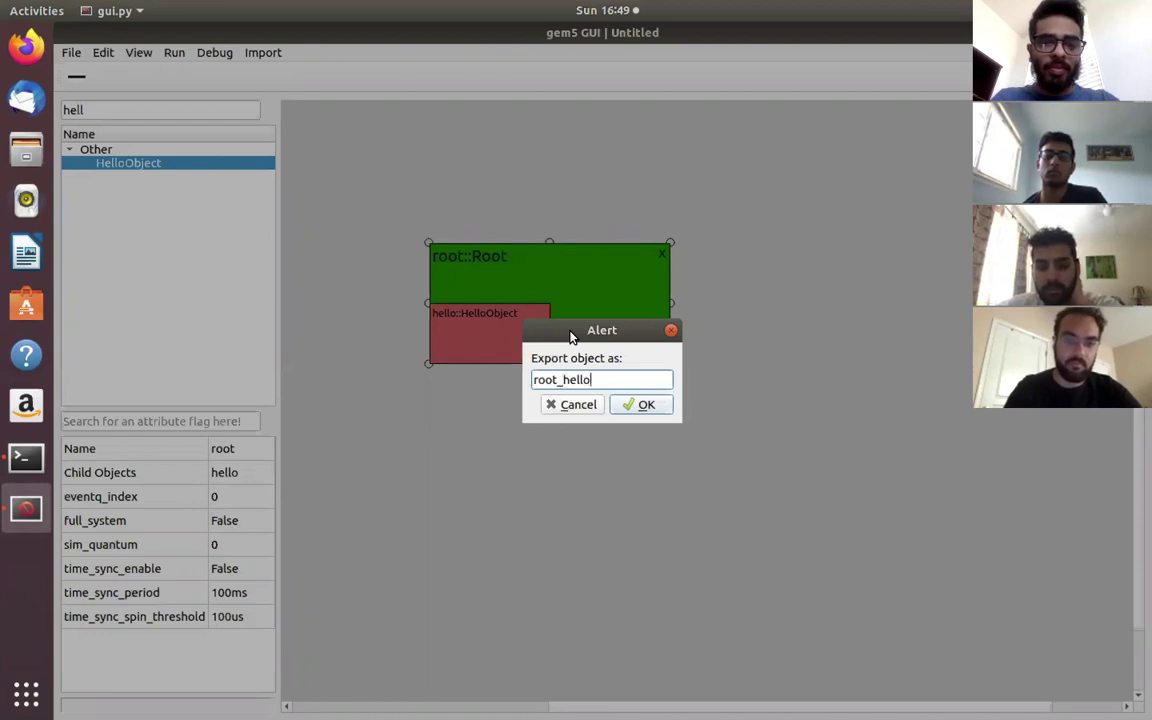
key("Return")
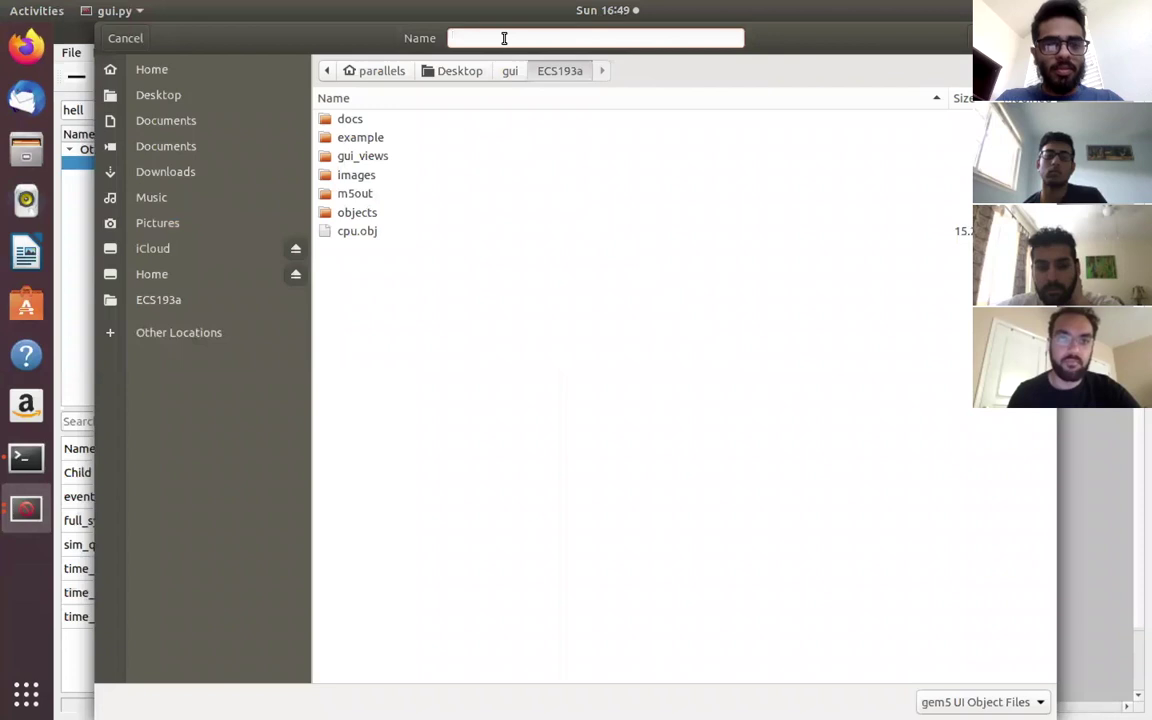
type("root")
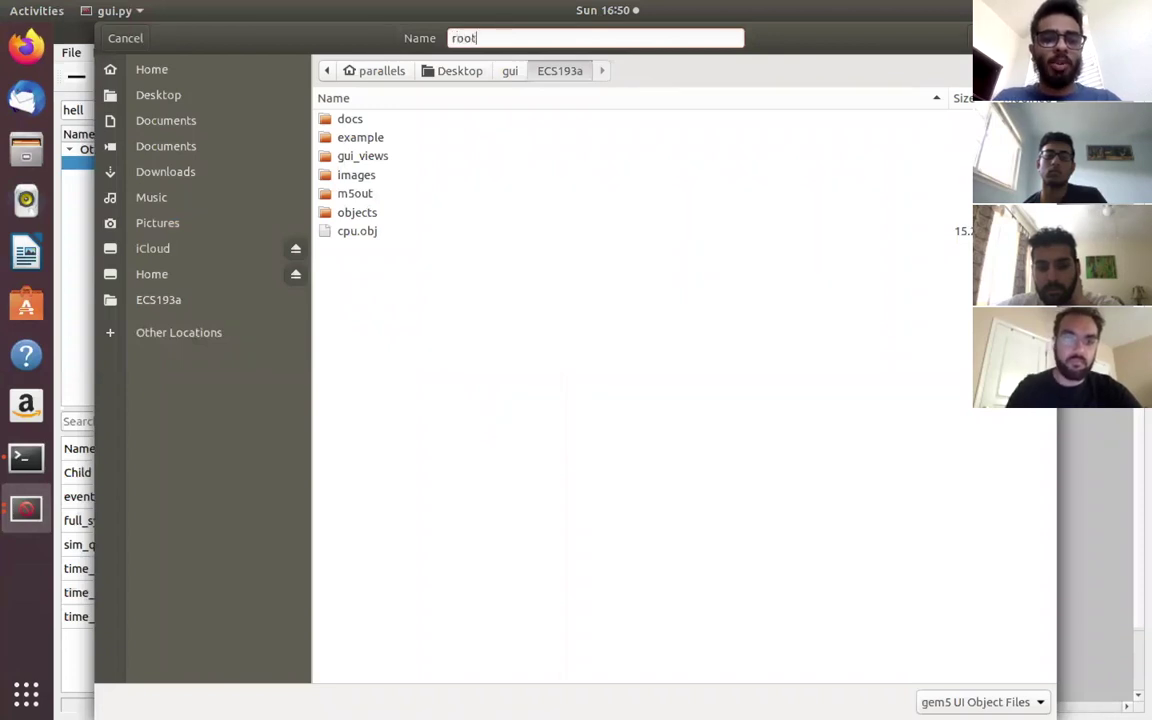
type("_h")
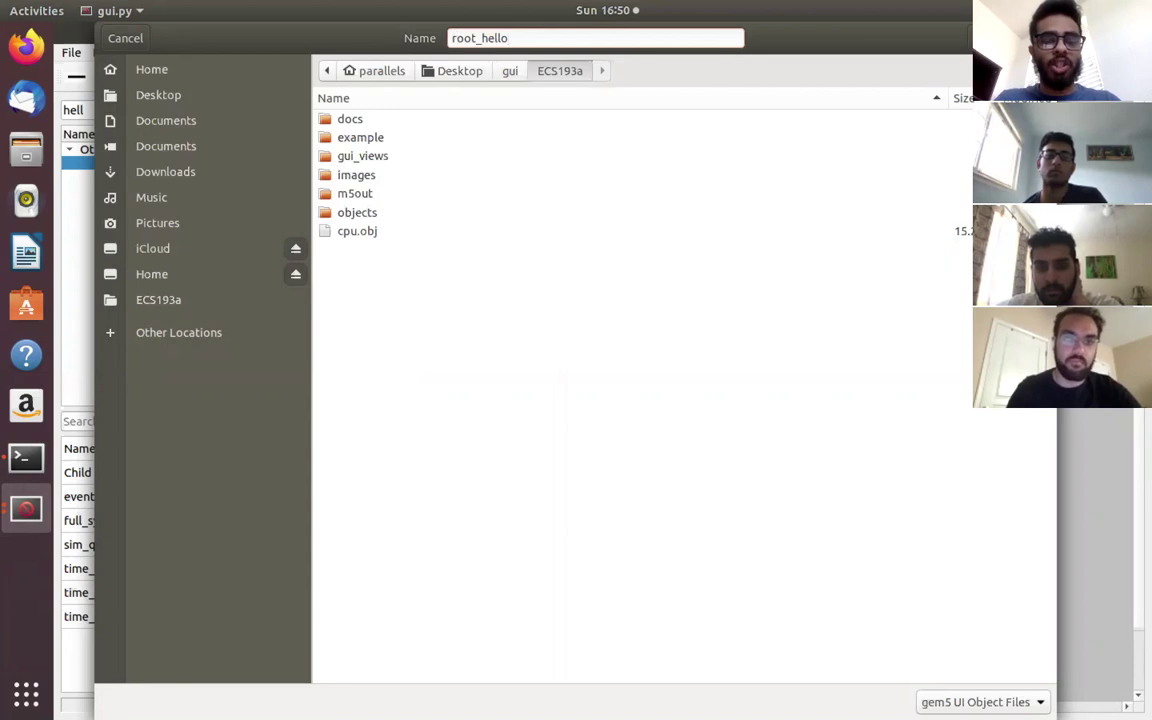
type("ello")
key("Return")
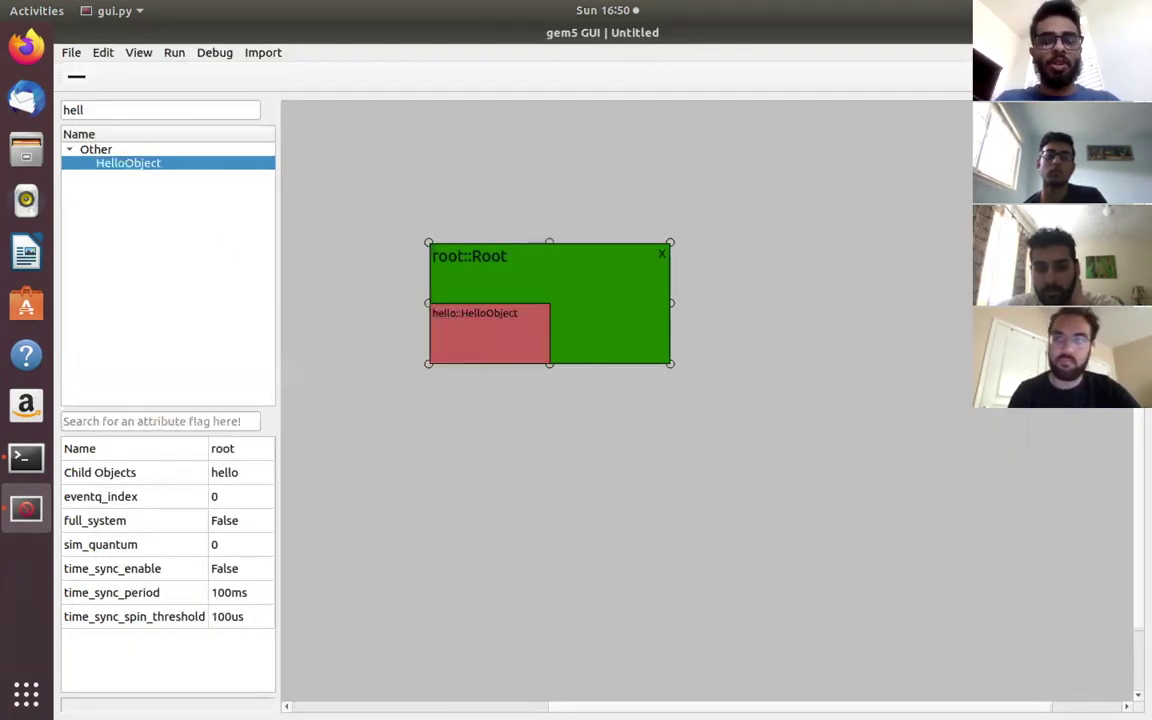
Quit gem5 GUI without saving, relaunch it from the terminal and maximize the window.
key("ctrl+q")
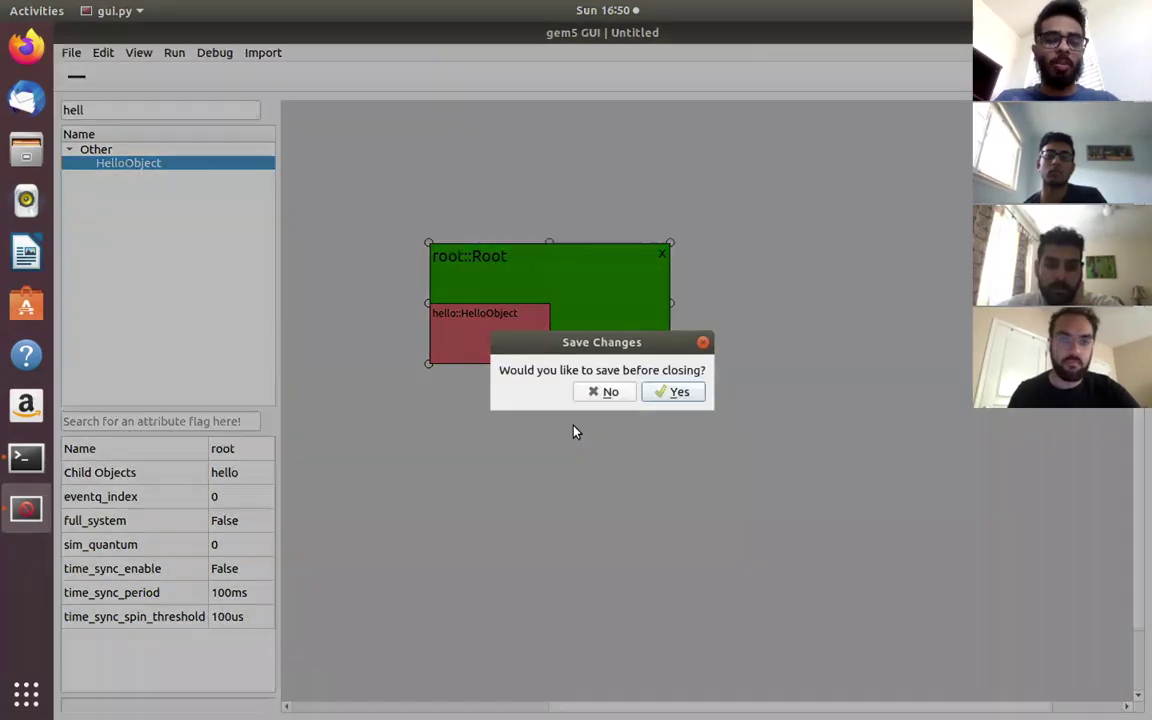
left_click(603, 391)
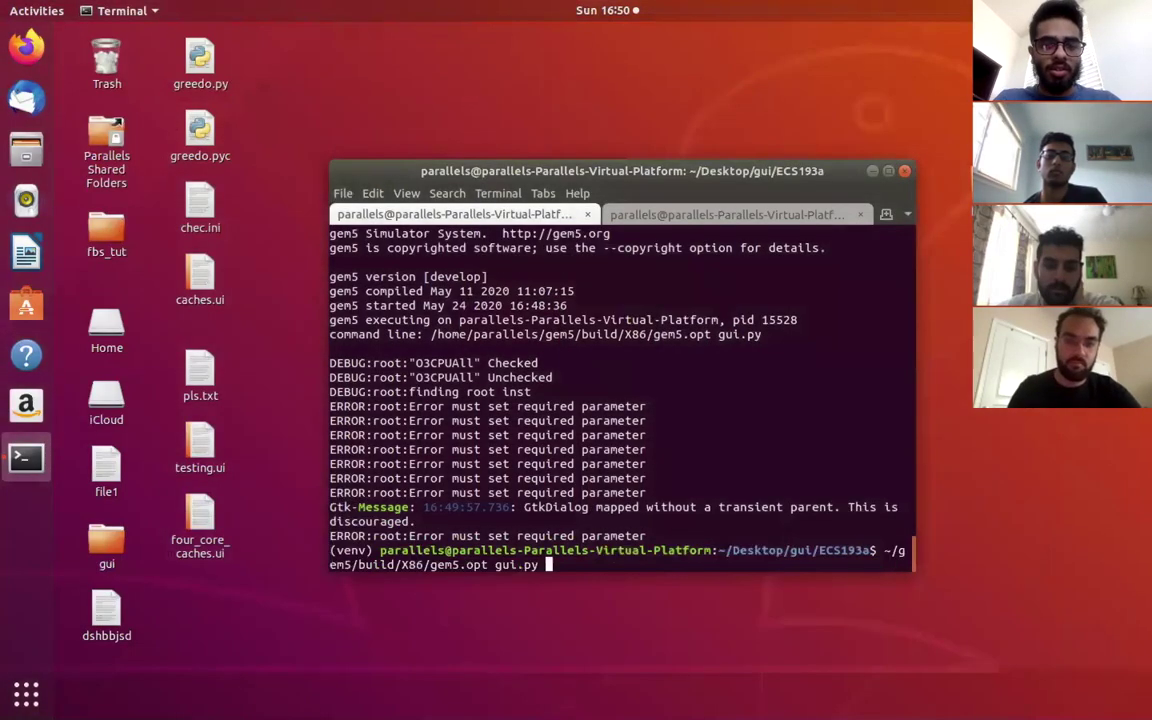
key("Return")
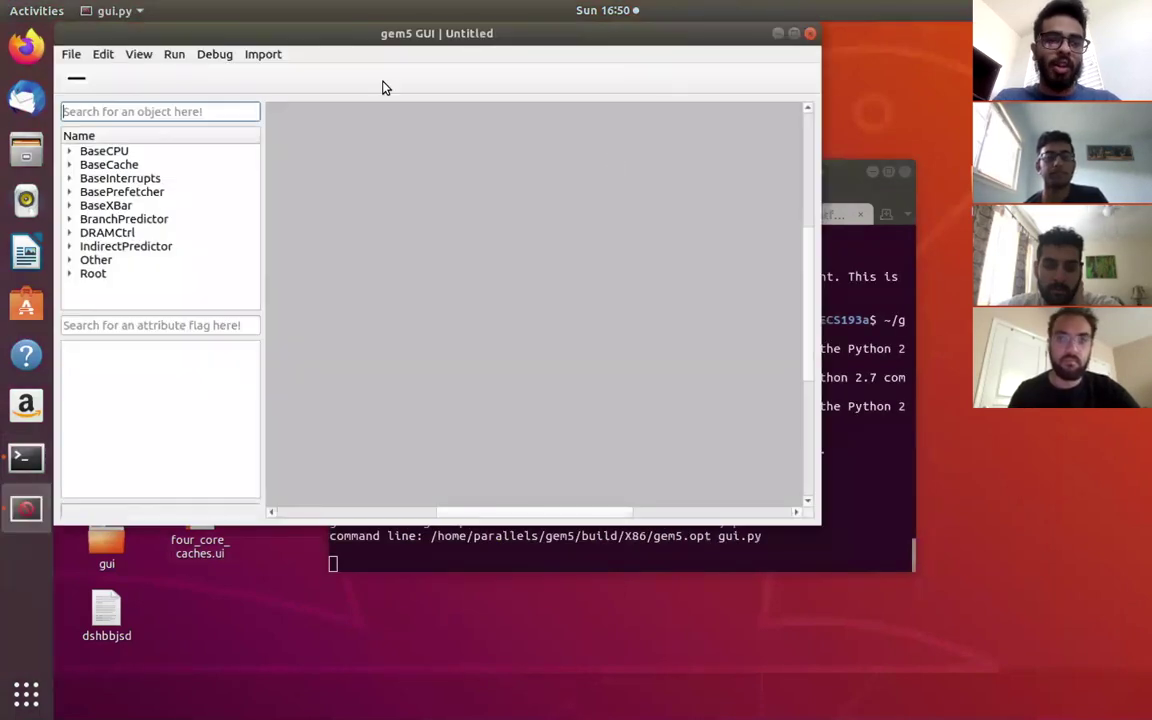
left_click_drag(257, 36, 266, 69)
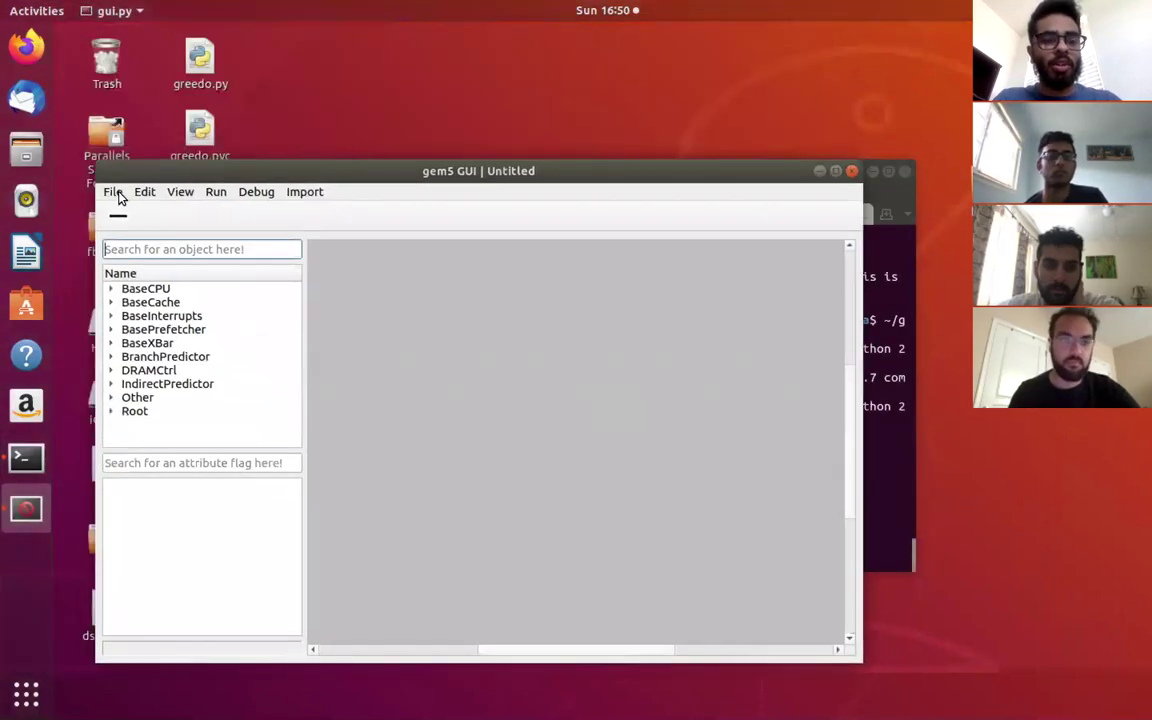
key("super+Up")
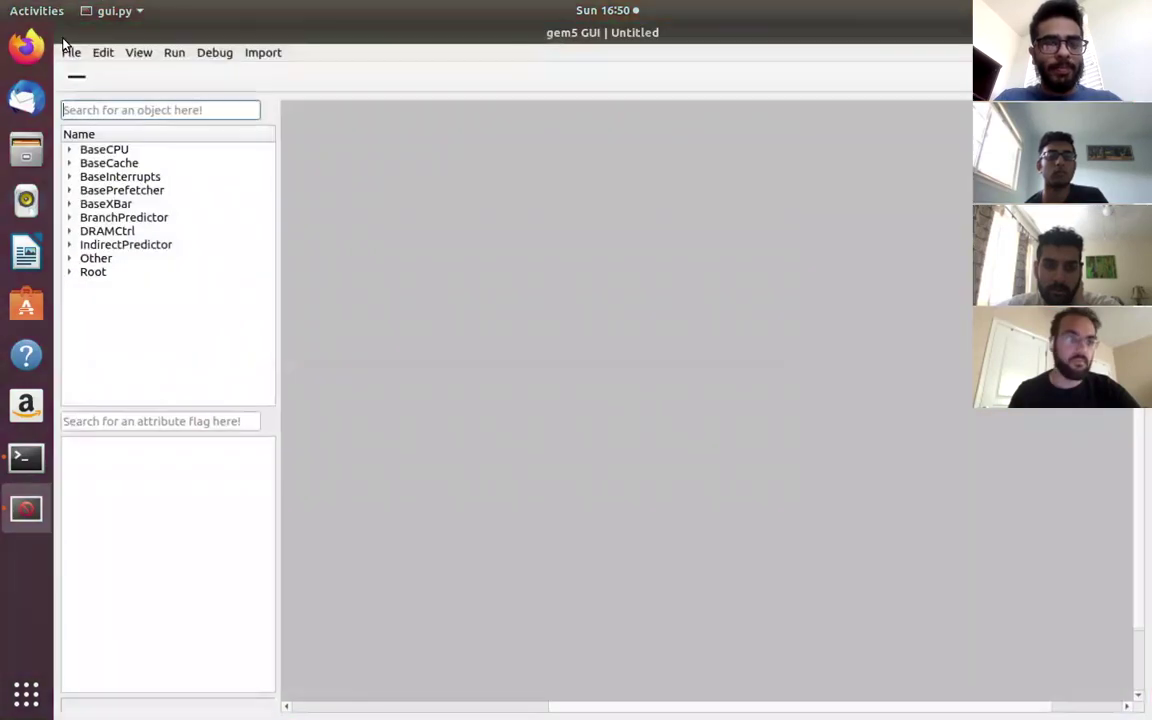
Import the root_hello_obj UI object and expand Imported Objects to show root_hello.
left_click(70, 52)
left_click(98, 152)
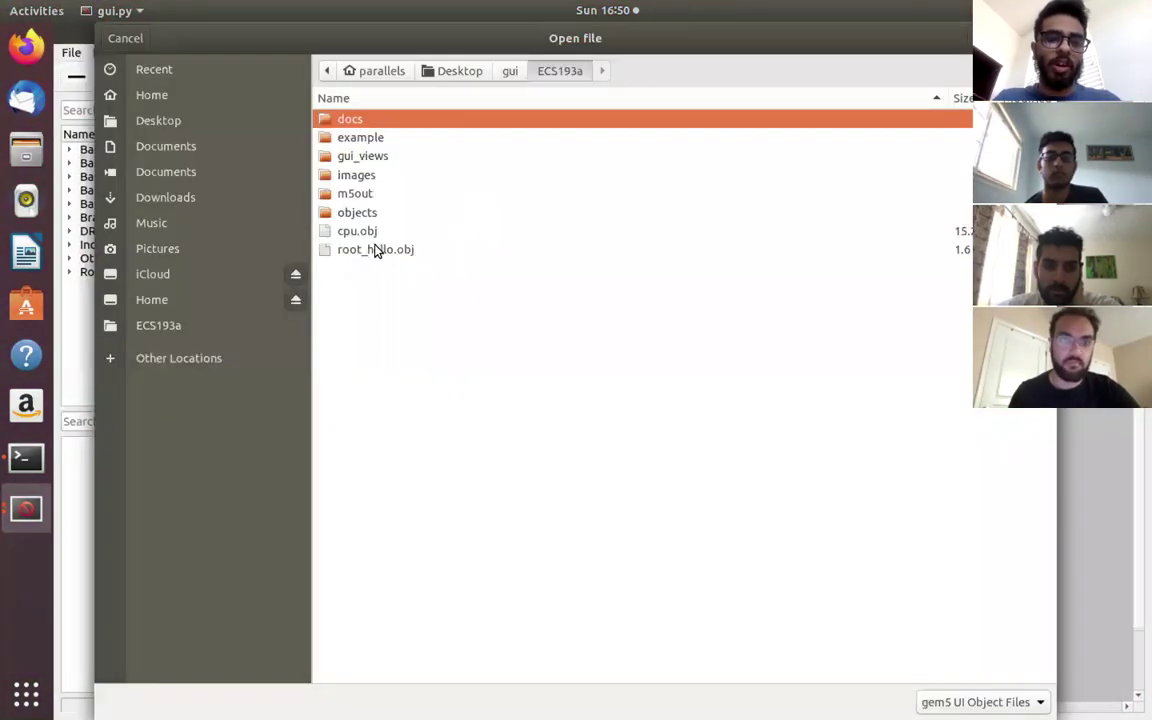
double_click(343, 225)
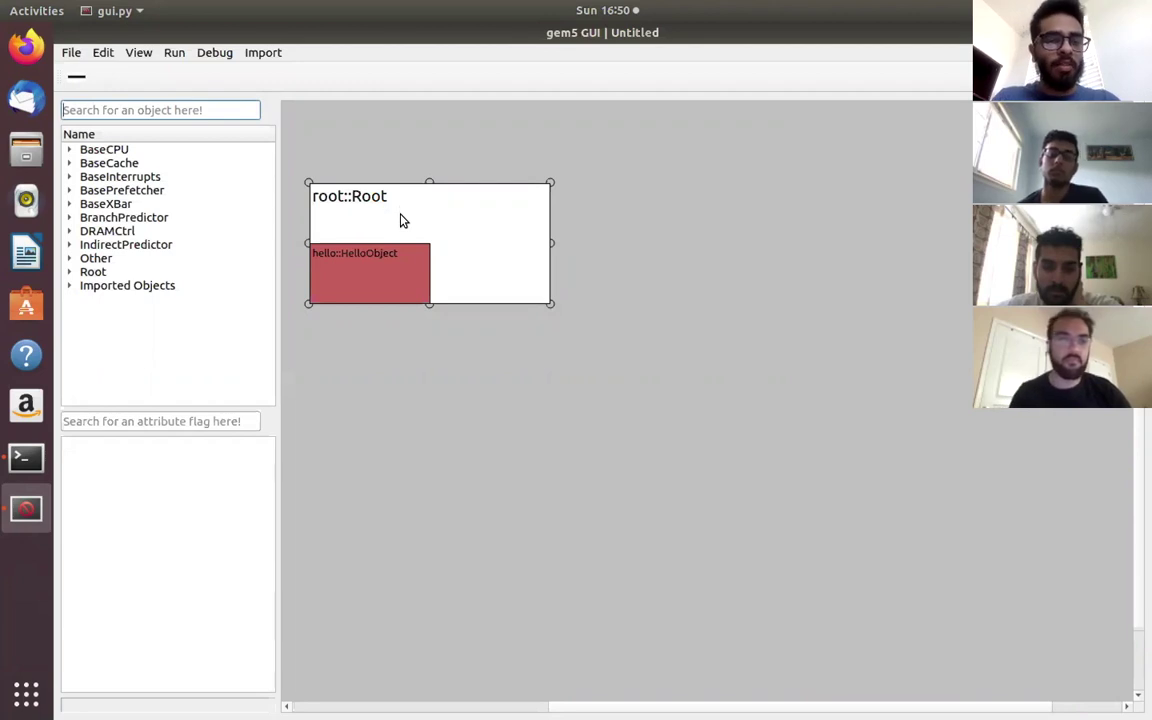
left_click(73, 287)
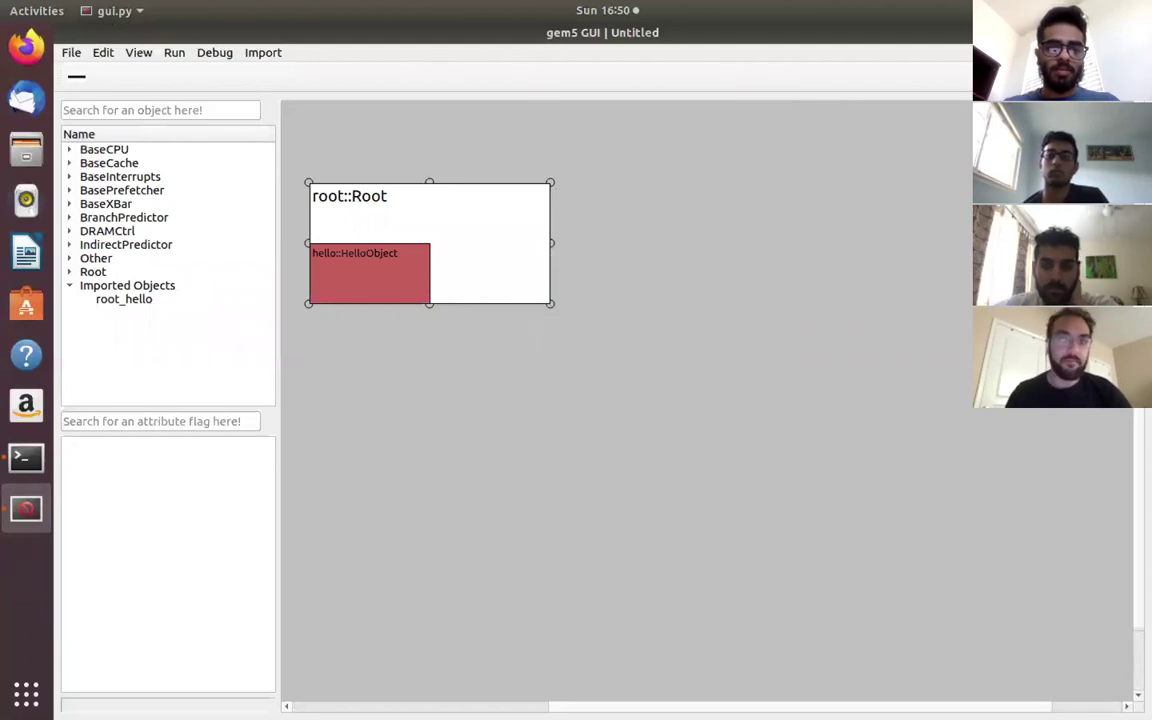
Close the gem5 GUI and view caches.py in vim from the terminal.
key("alt+F4")
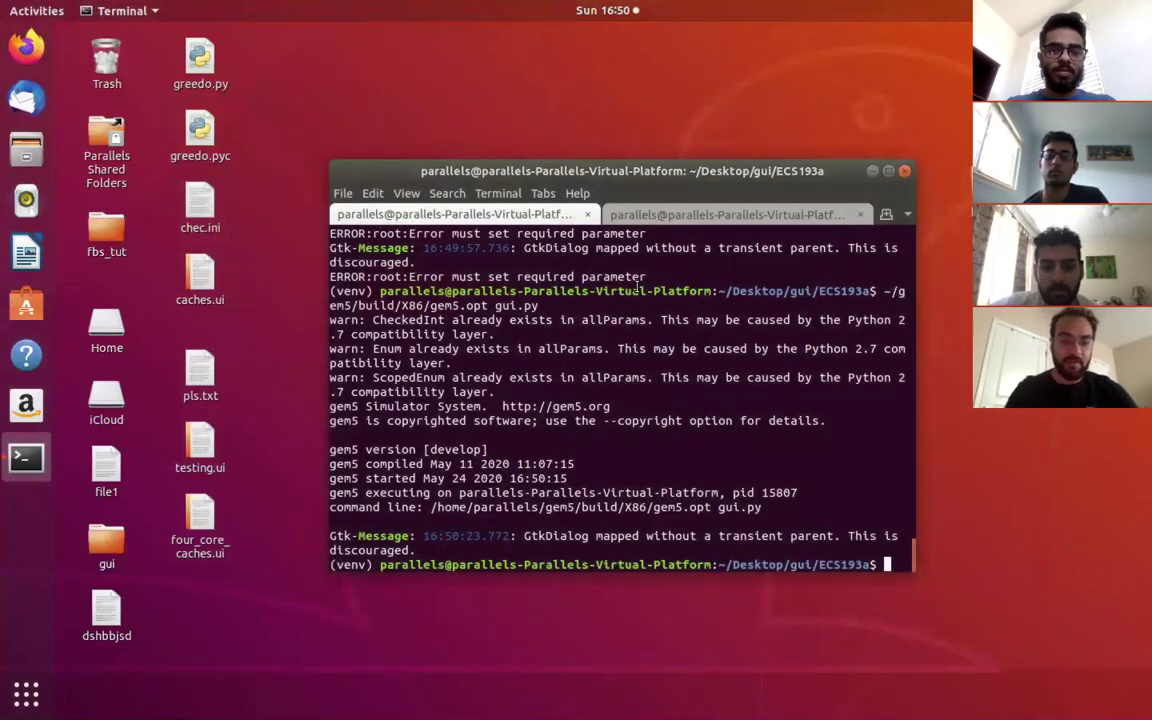
type("vim")
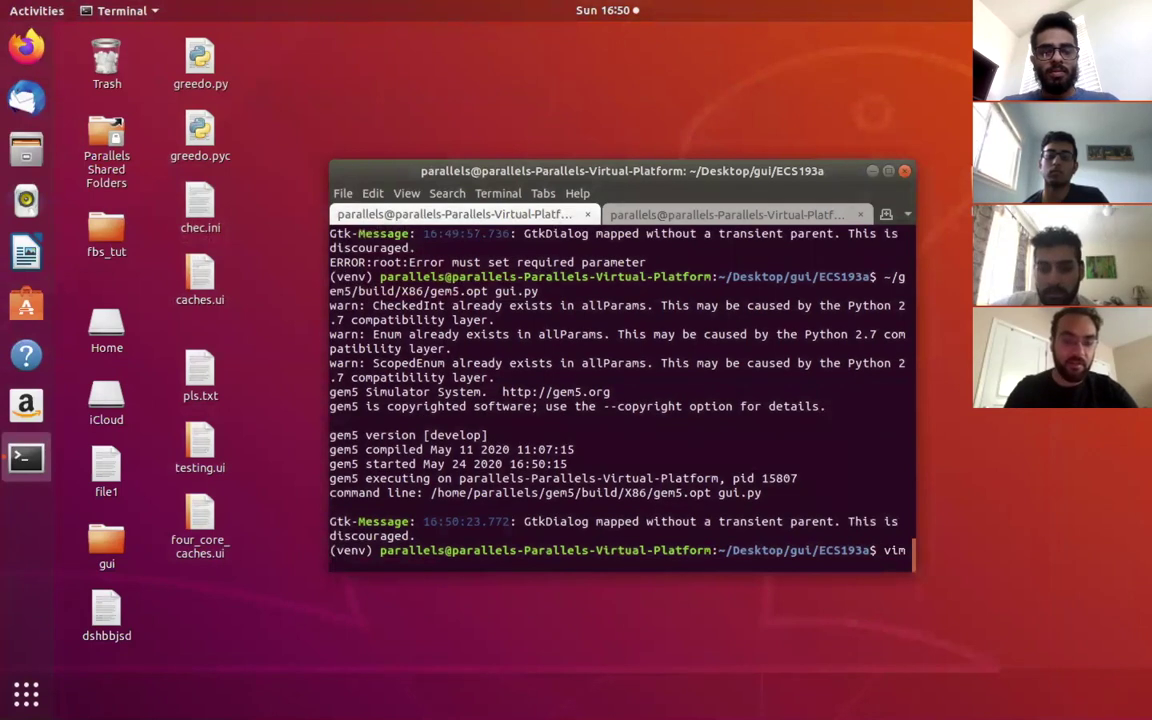
type(" cache")
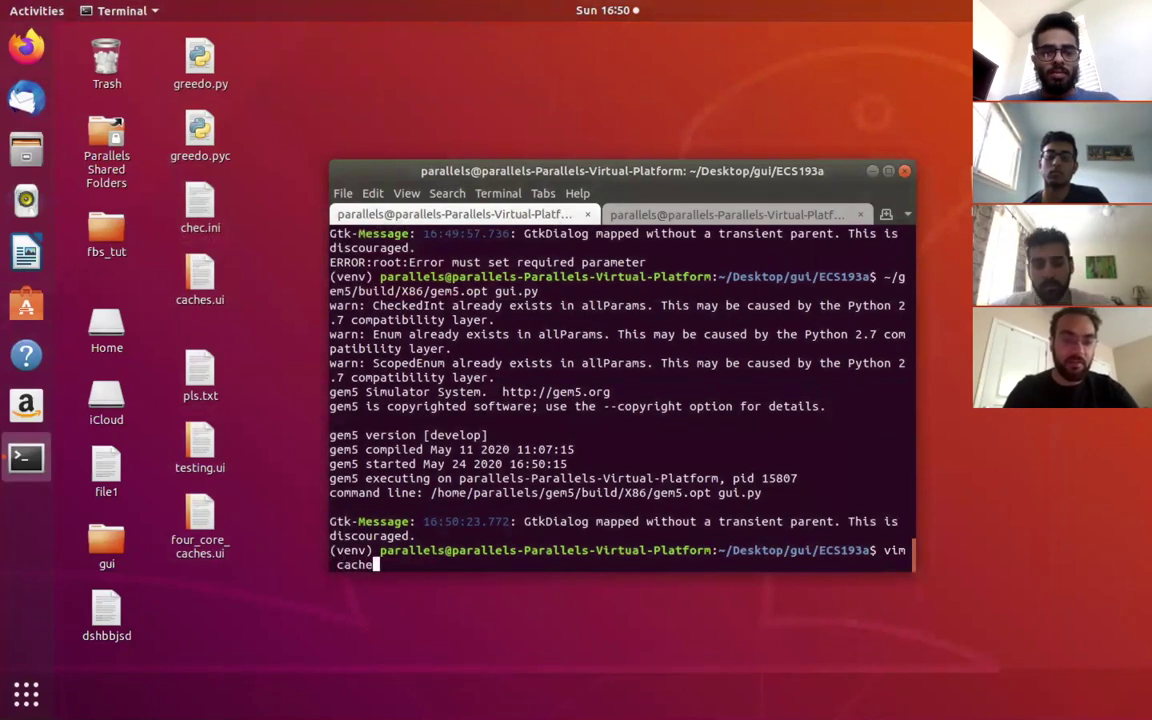
type("s.py")
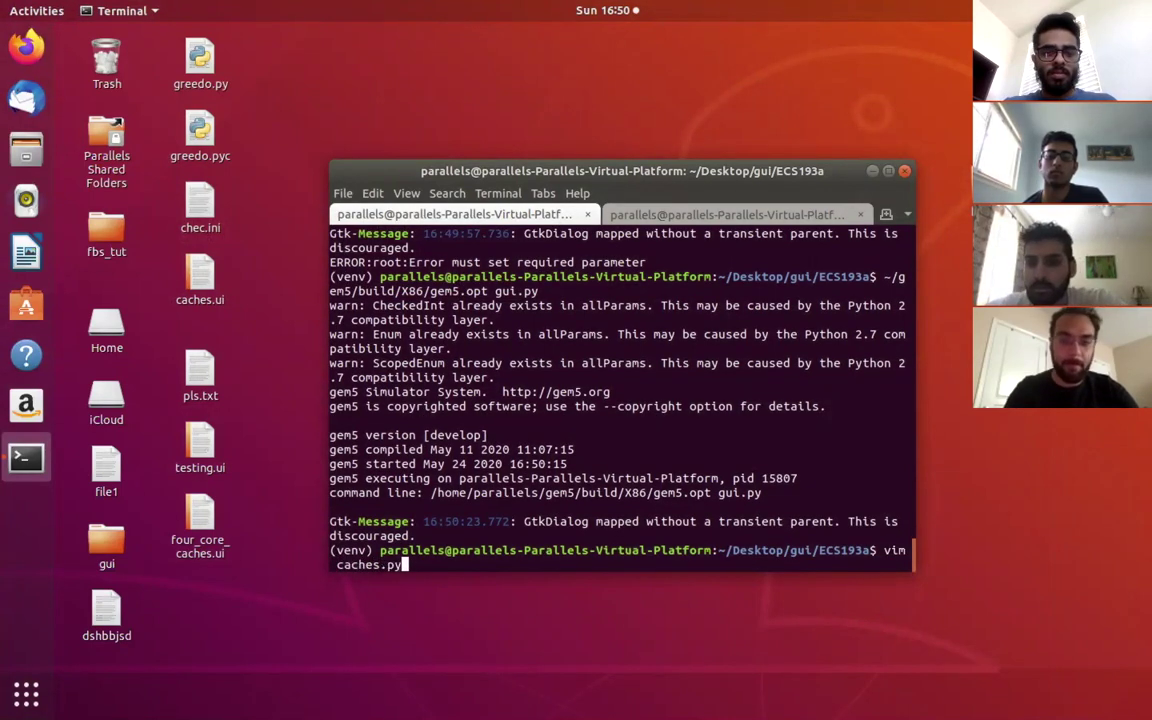
key("Return")
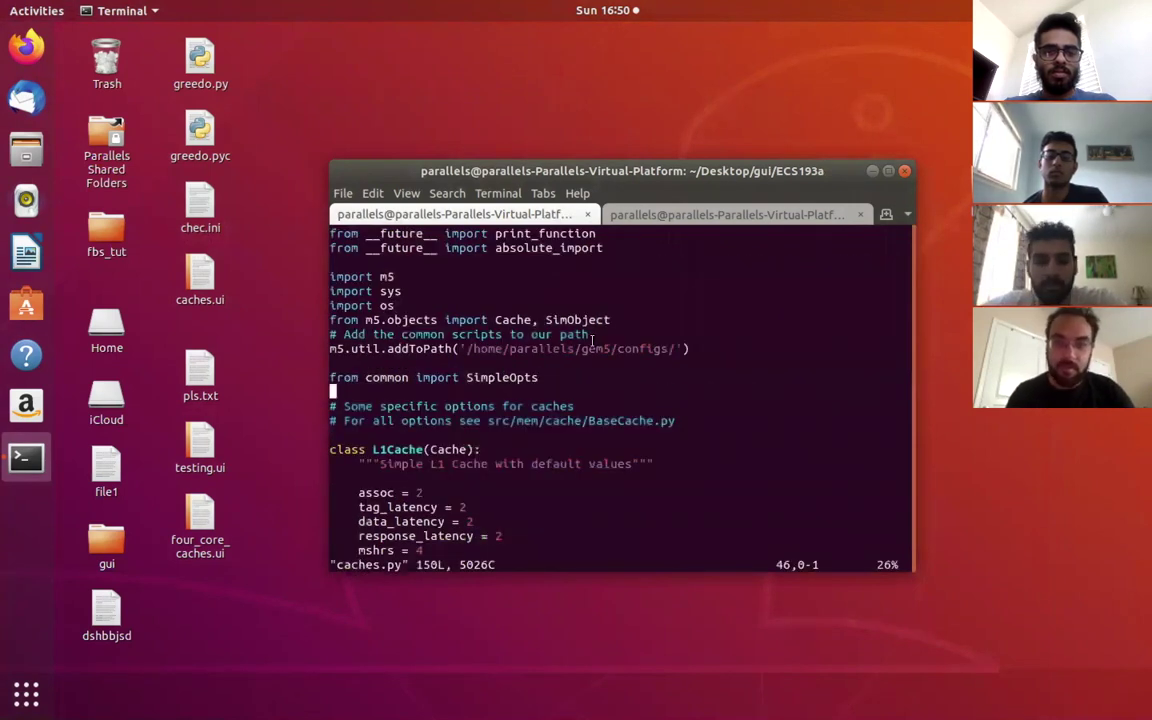
scroll(592, 340, "down", 1)
scroll(440, 434, "down", 2)
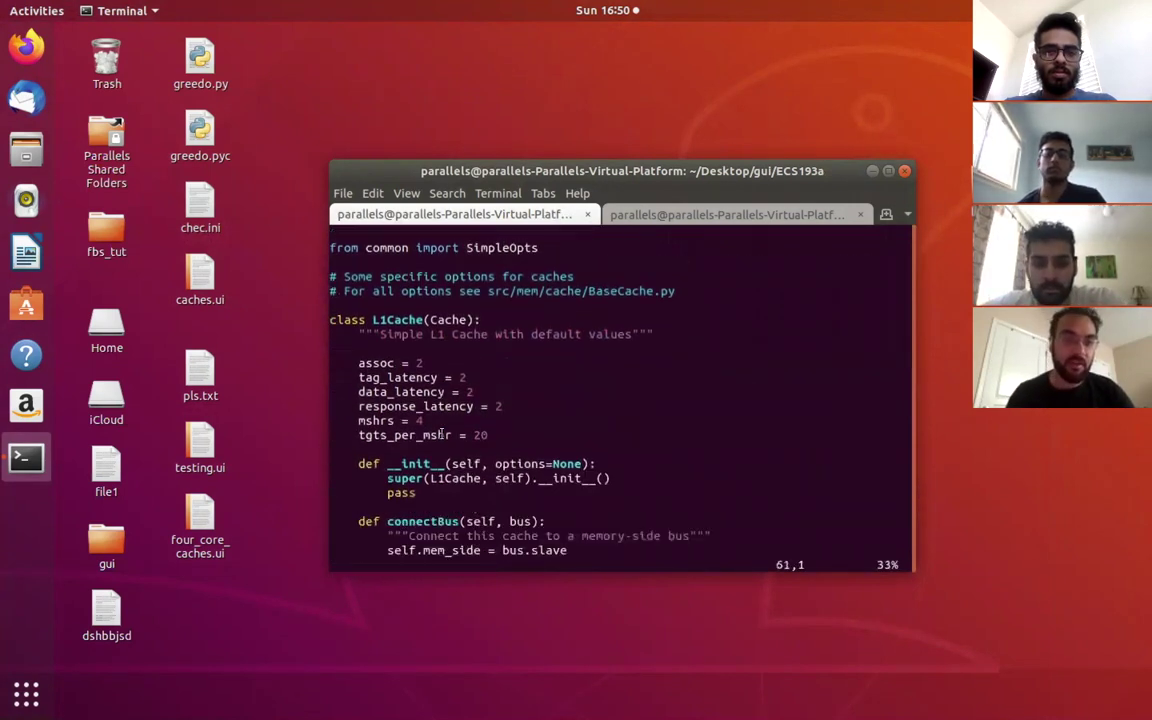
scroll(440, 434, "down", 13)
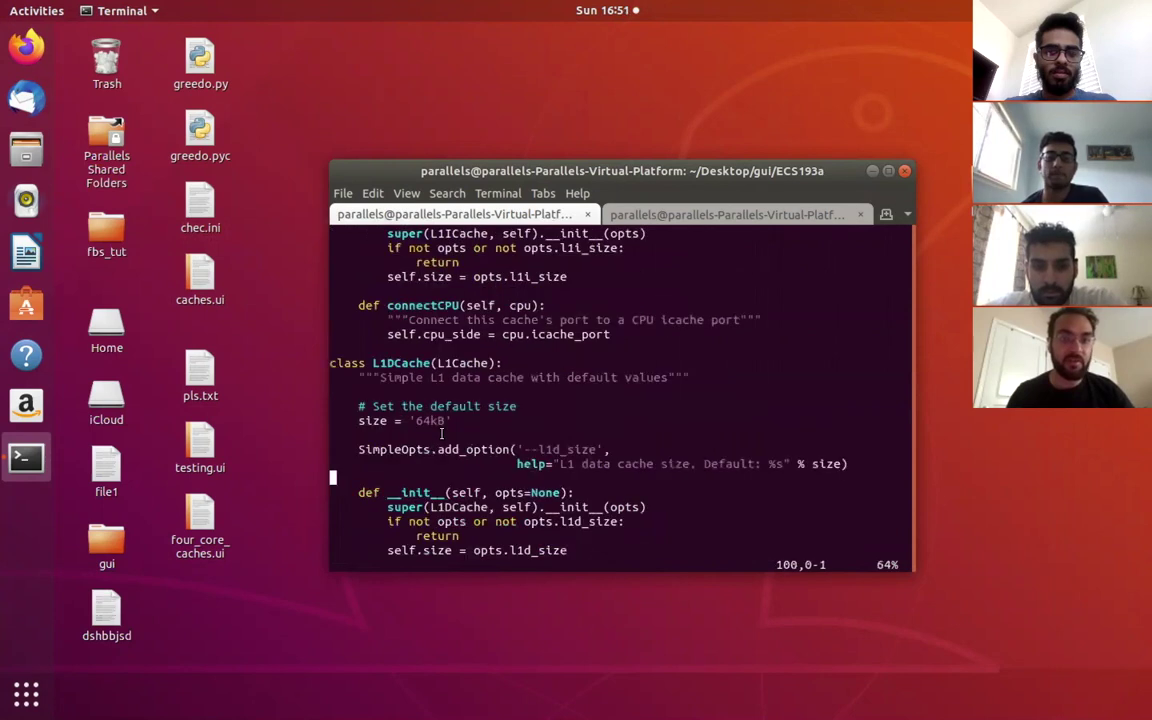
scroll(440, 434, "down", 4)
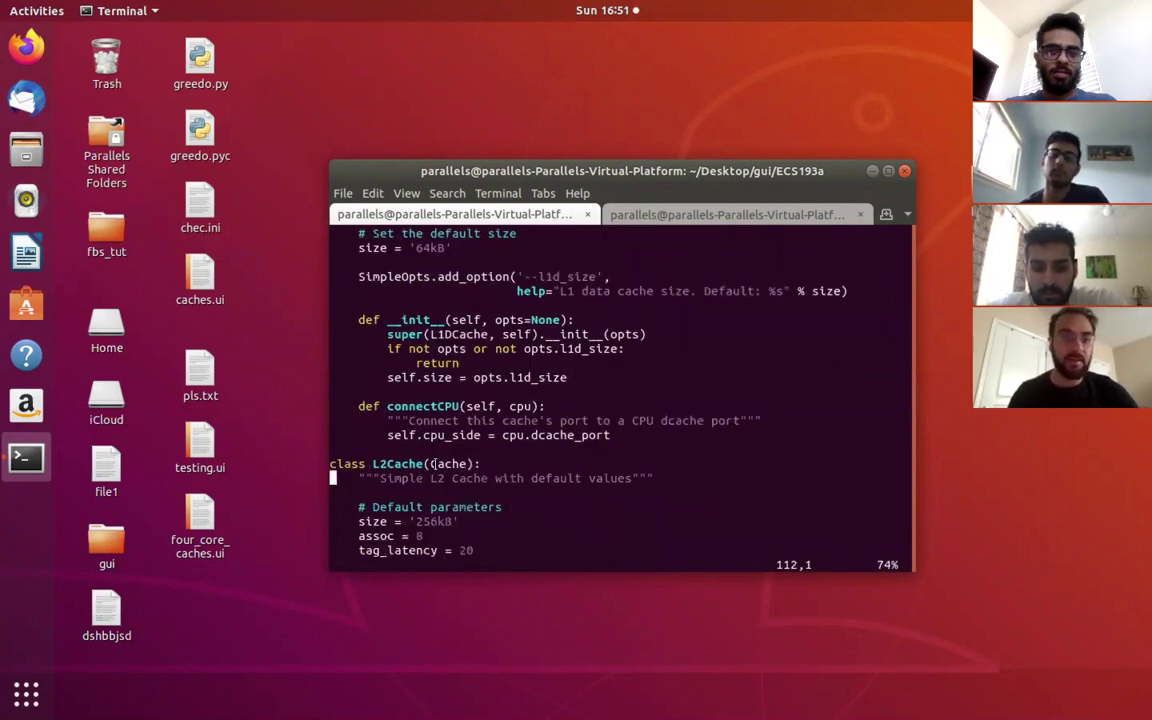
Quit vim with :q and recall the ~/gem5/build/X86/gem5.opt gui.py command.
type(":q")
key("Return")
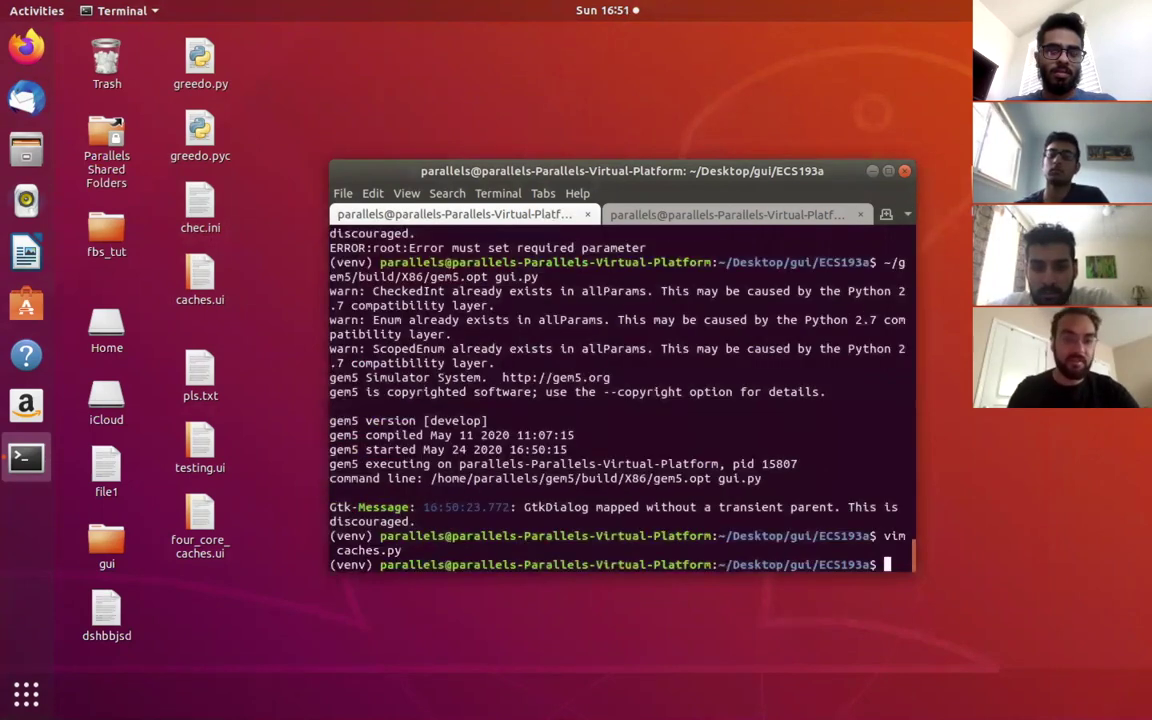
key("Up")
key("Up")
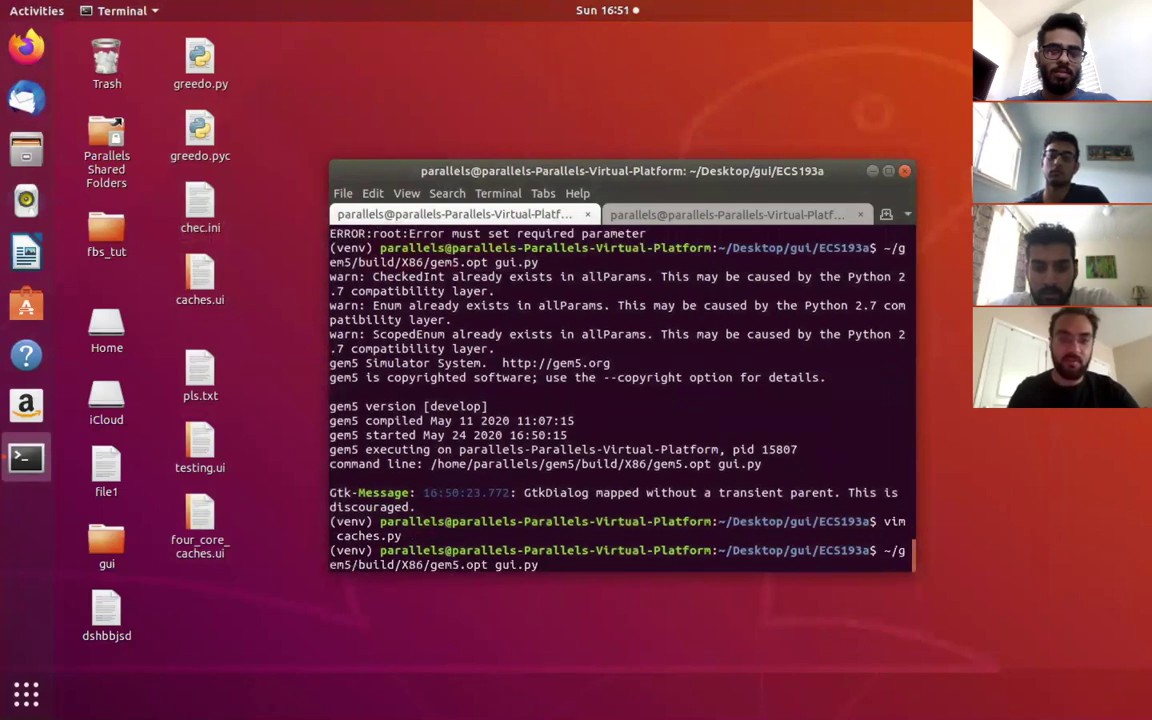
Relaunch the GUI, import caches.py, and expand caches to list L1Cache, L1DCache, L1ICache, L2Cache.
key("Return")
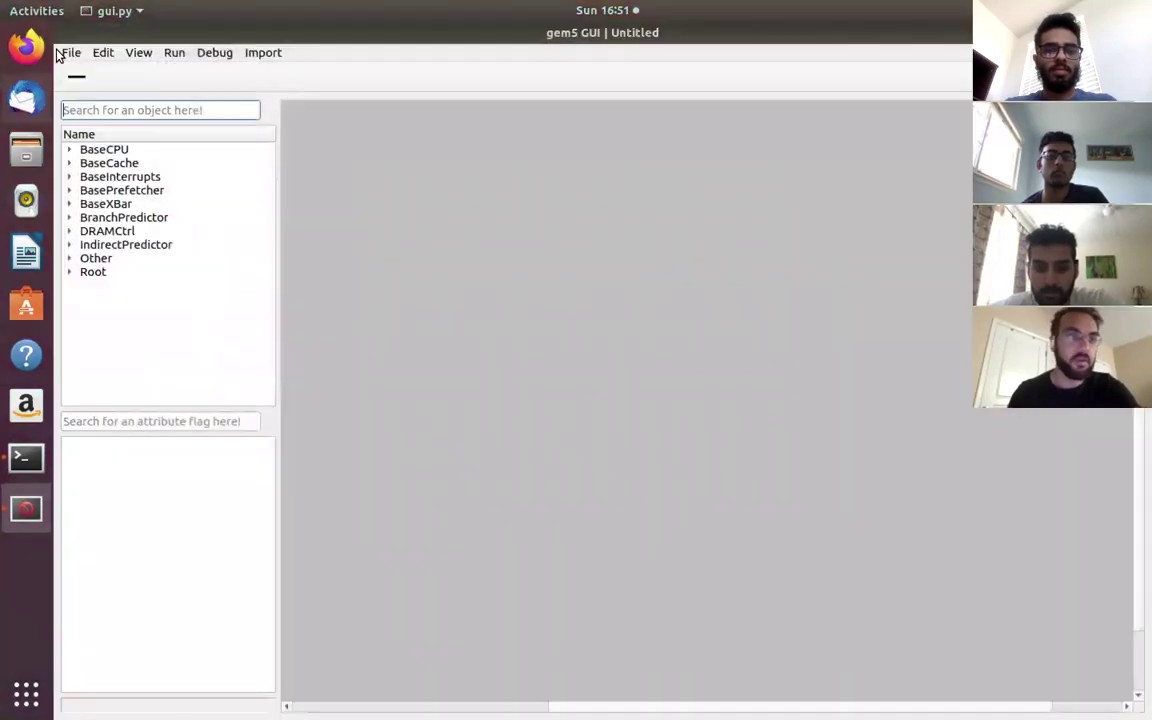
left_click(266, 56)
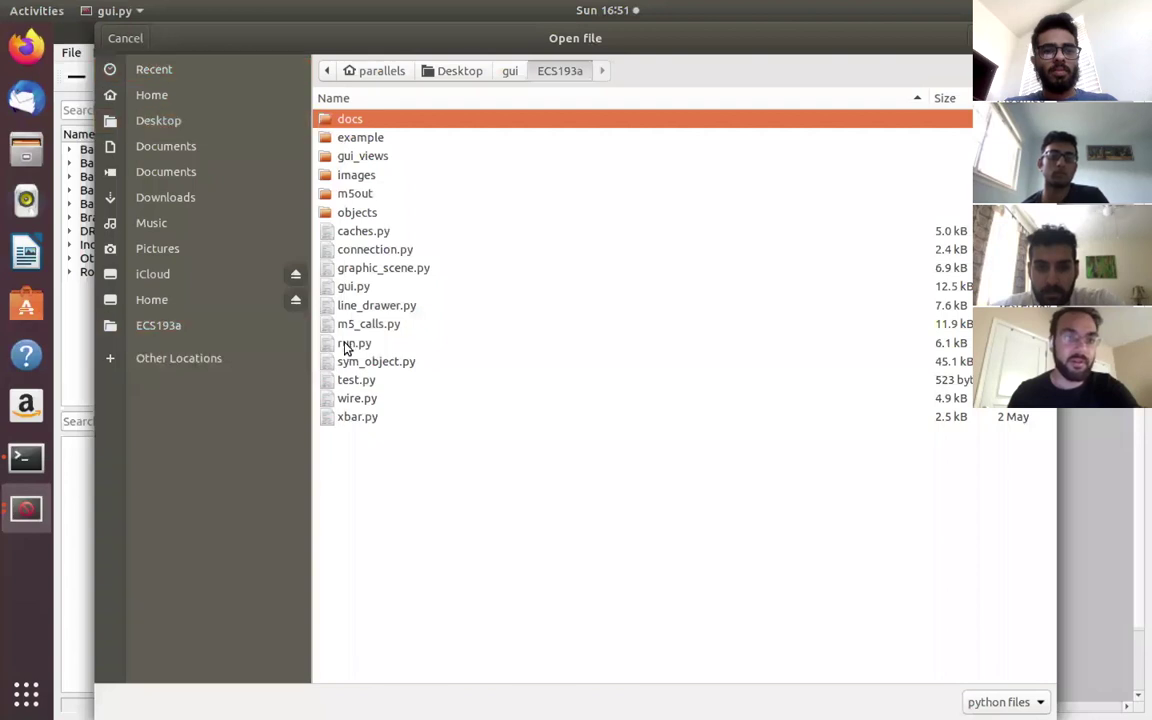
double_click(354, 234)
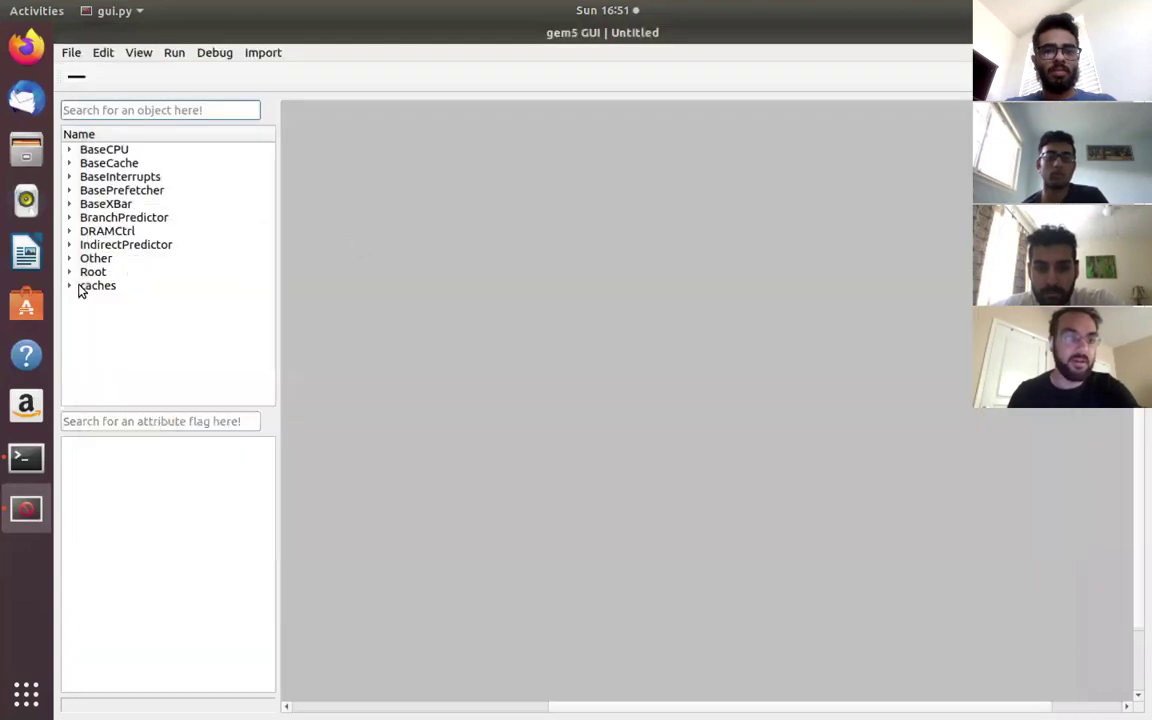
left_click(70, 288)
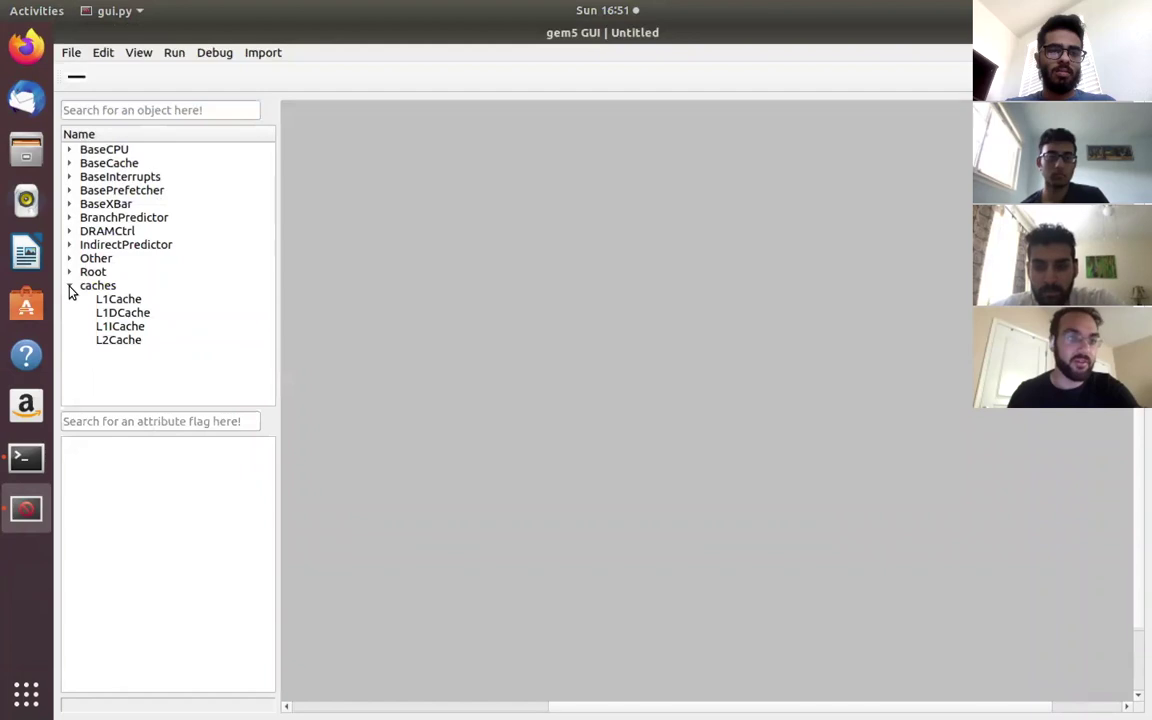
Add an L1Cache object named l1cache to the canvas and shift it slightly right.
left_click(124, 301)
double_click(124, 301)
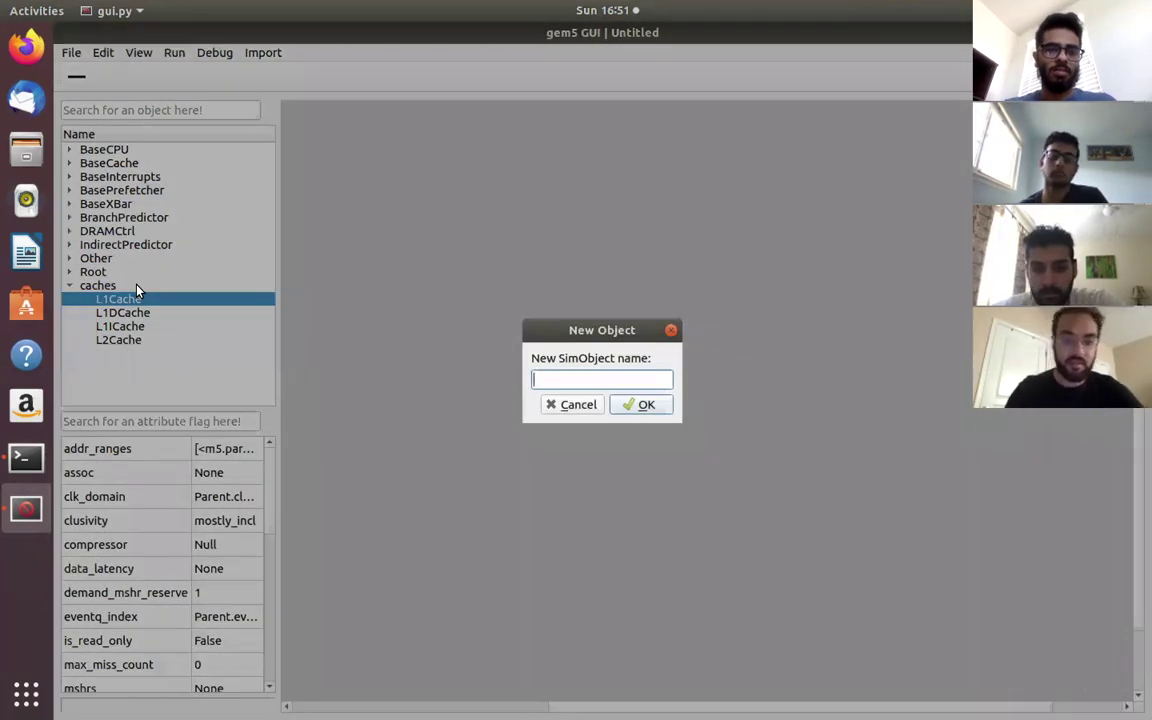
type("l1cache")
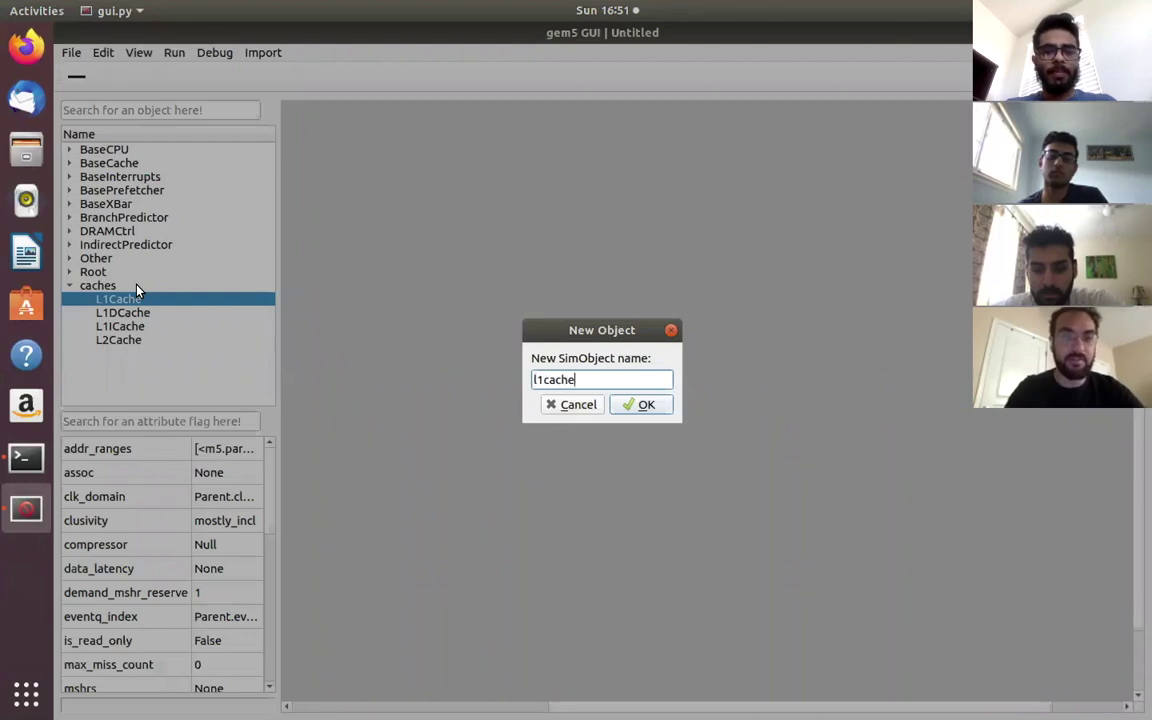
key("Return")
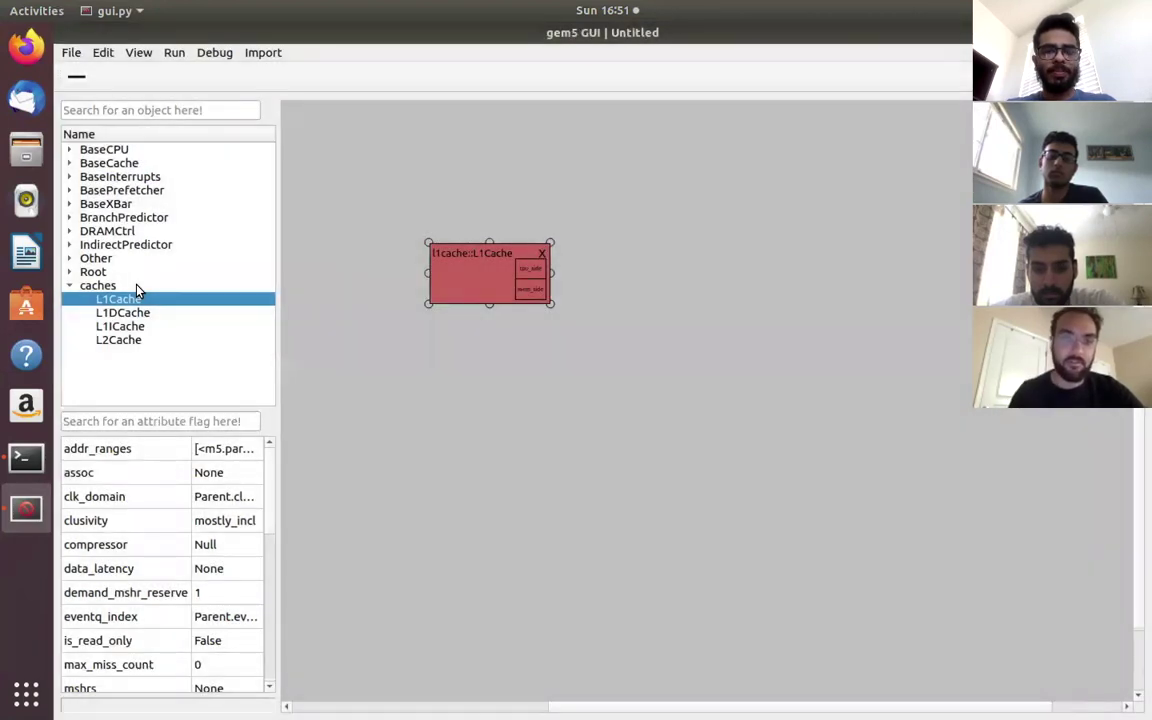
left_click(468, 290)
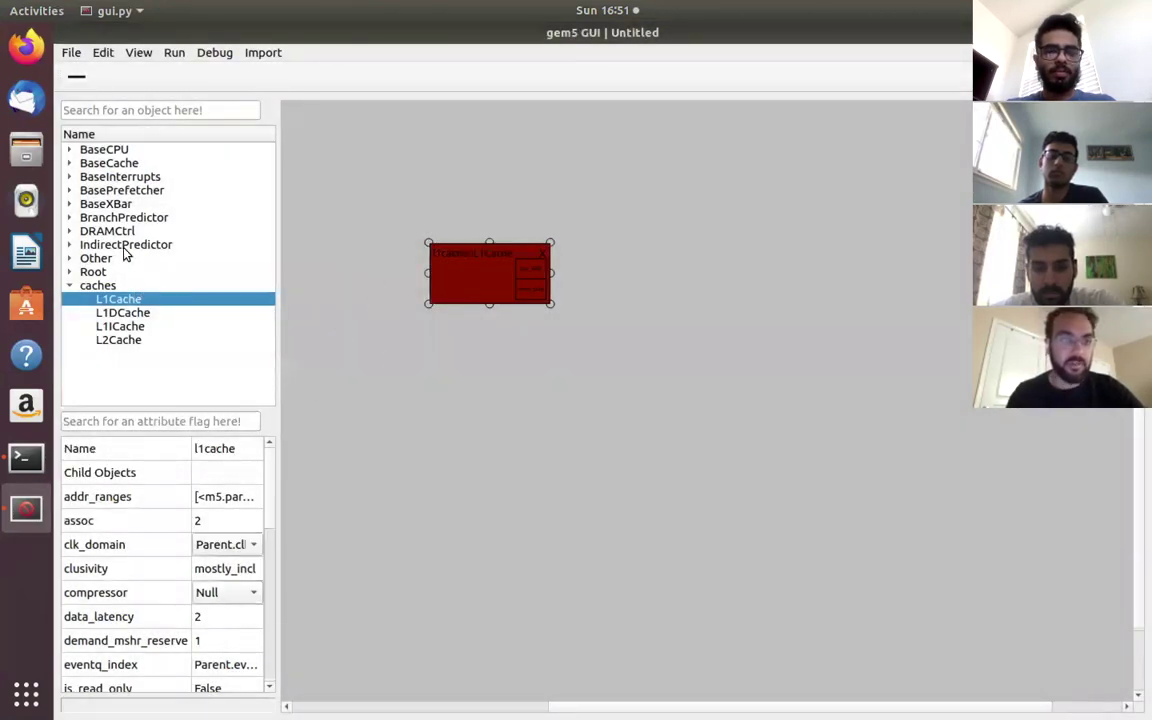
left_click_drag(478, 265, 502, 265)
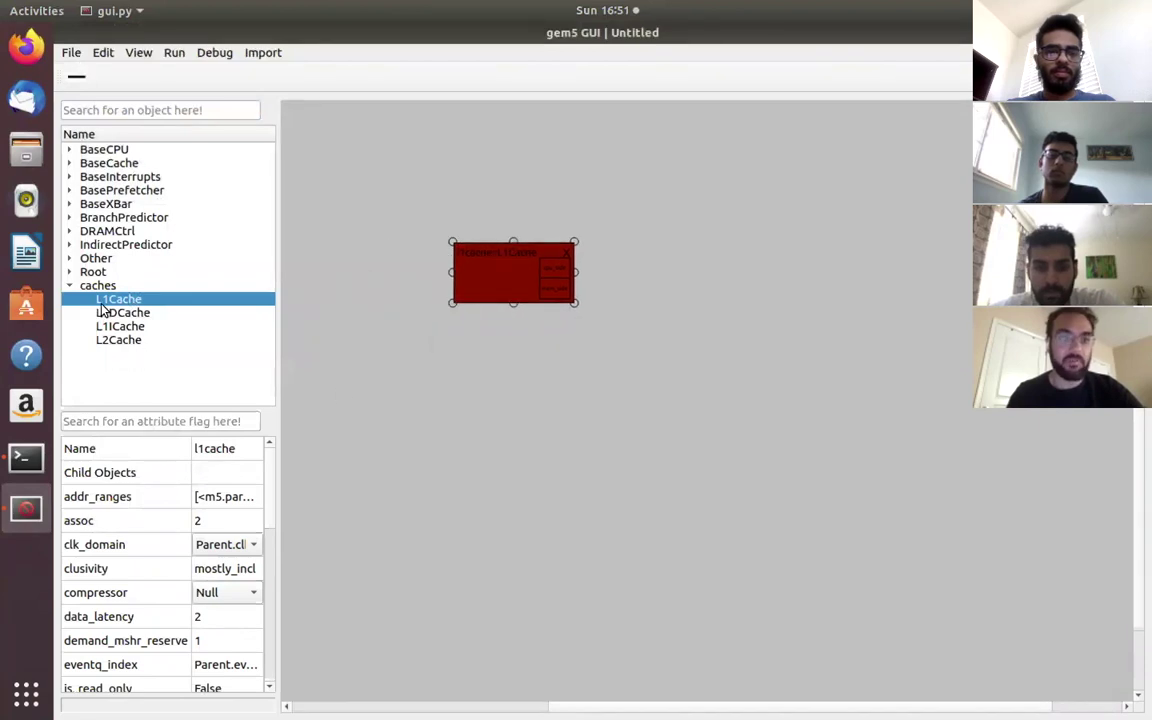
Set the l1cache block's size attribute to 2.
scroll(228, 580, "down", 5)
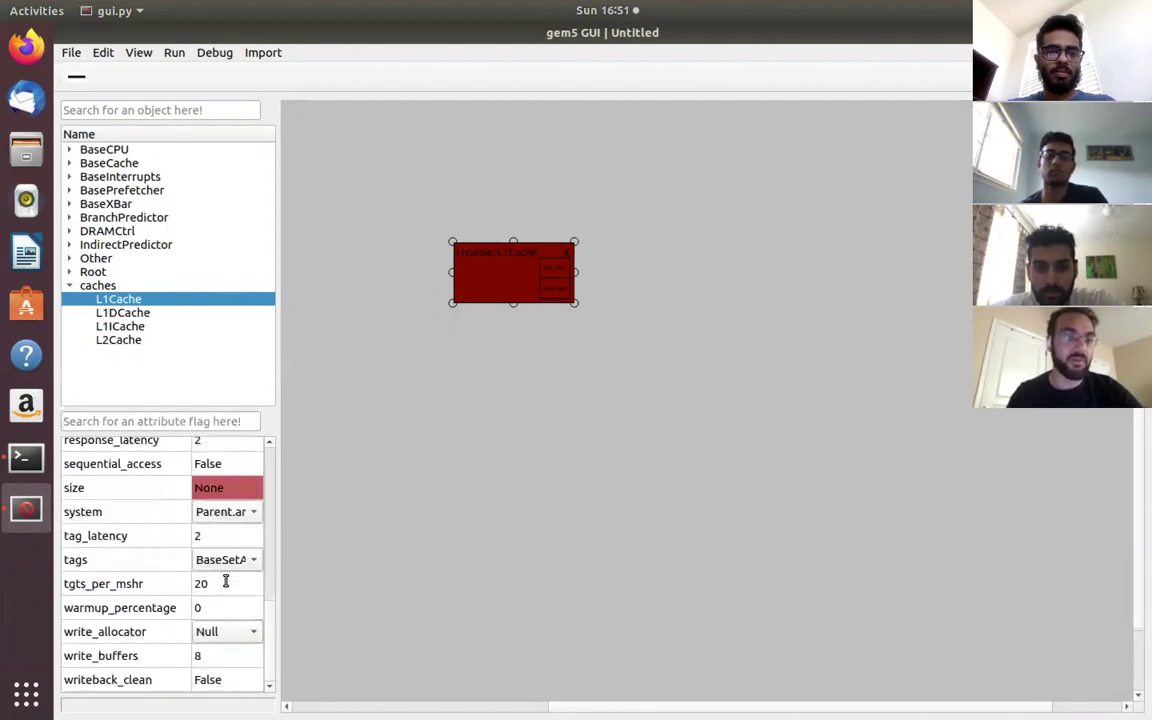
double_click(210, 489)
type("2")
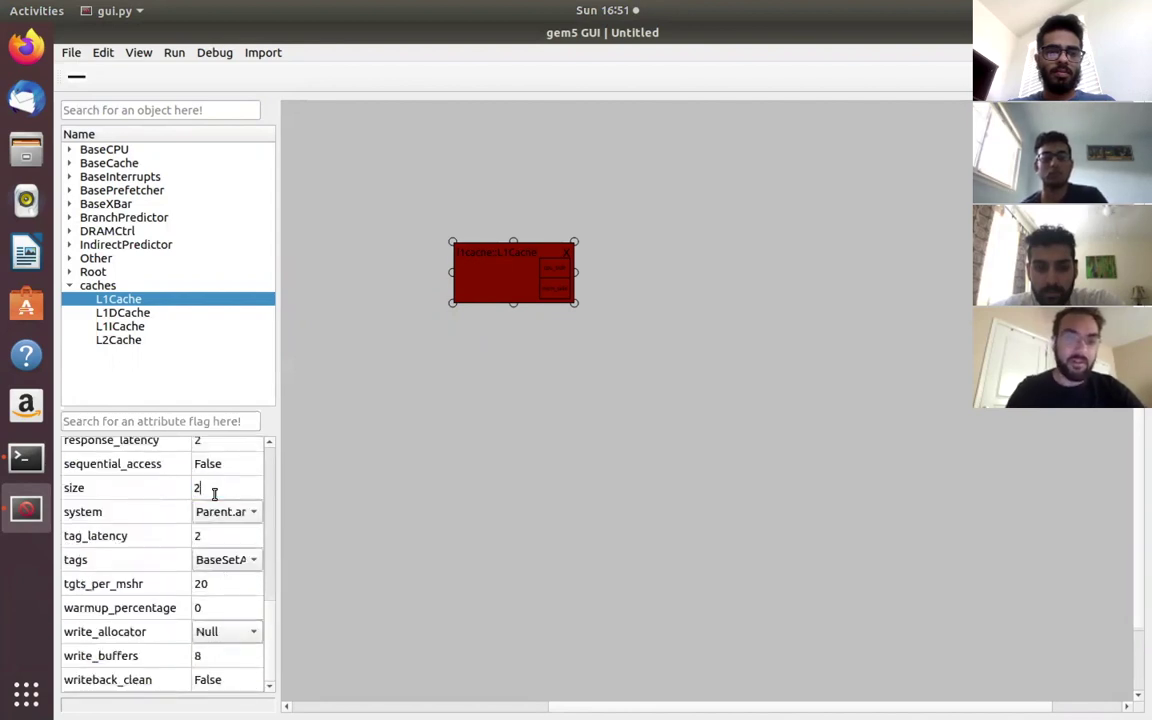
key("Return")
Save the design as test_cache, then relaunch a fresh gem5 GUI from the terminal.
left_click(71, 55)
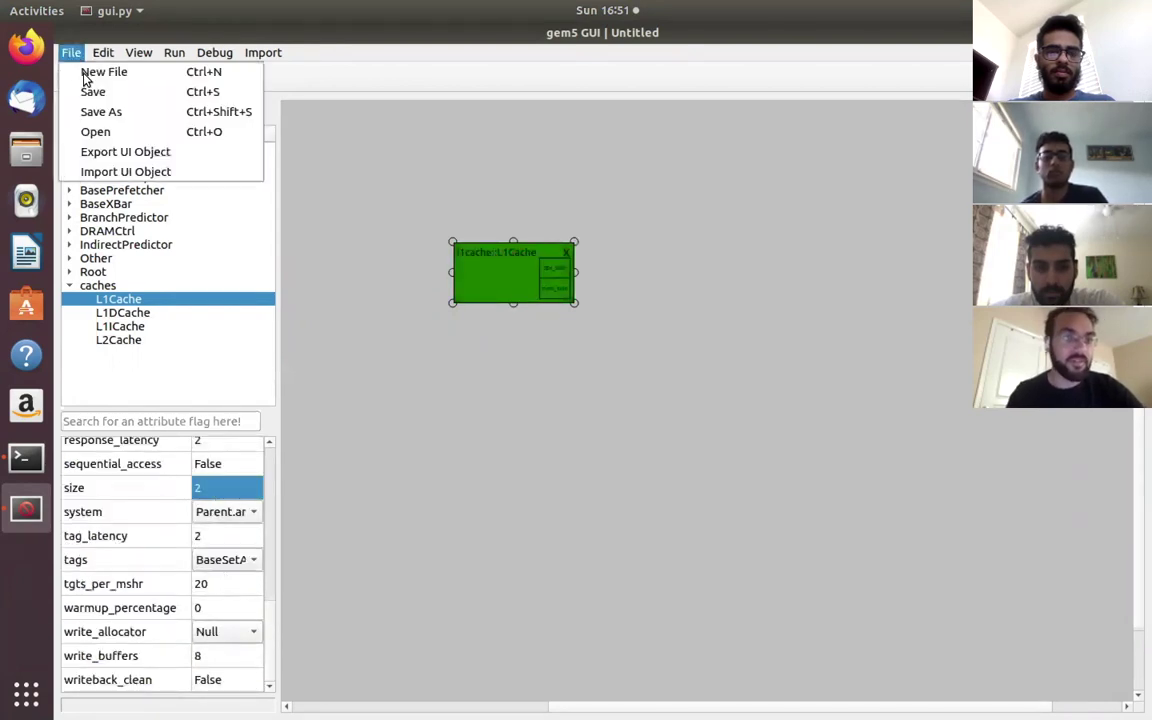
left_click(112, 110)
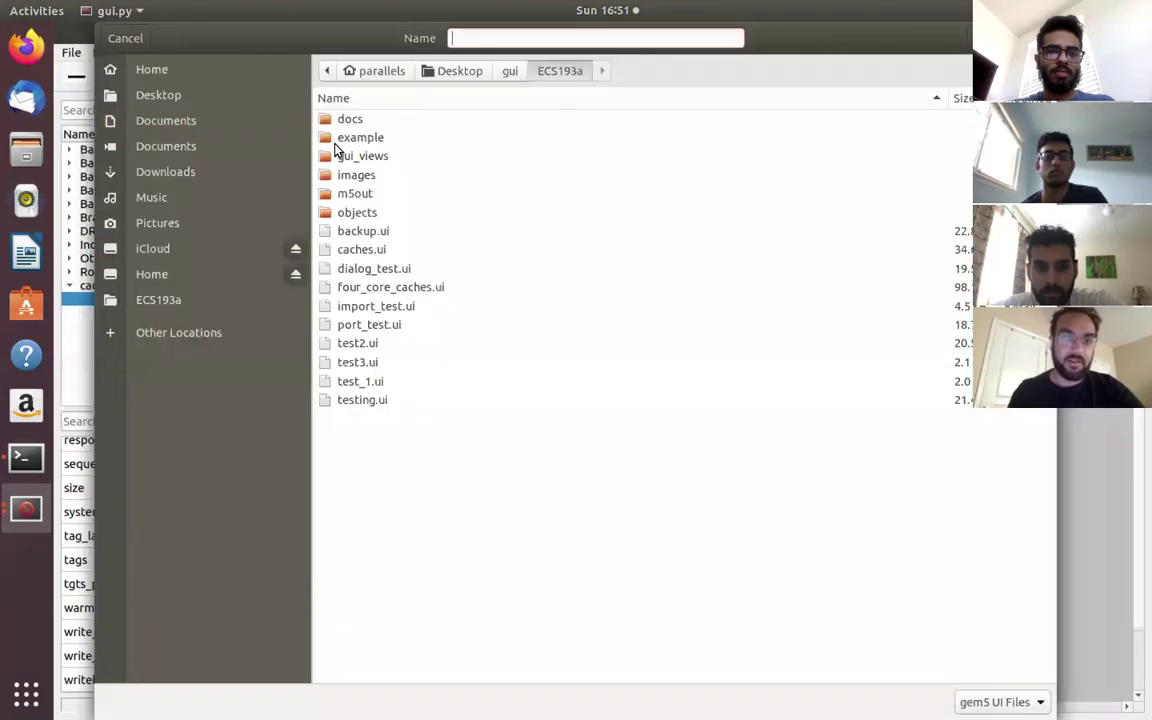
type("test")
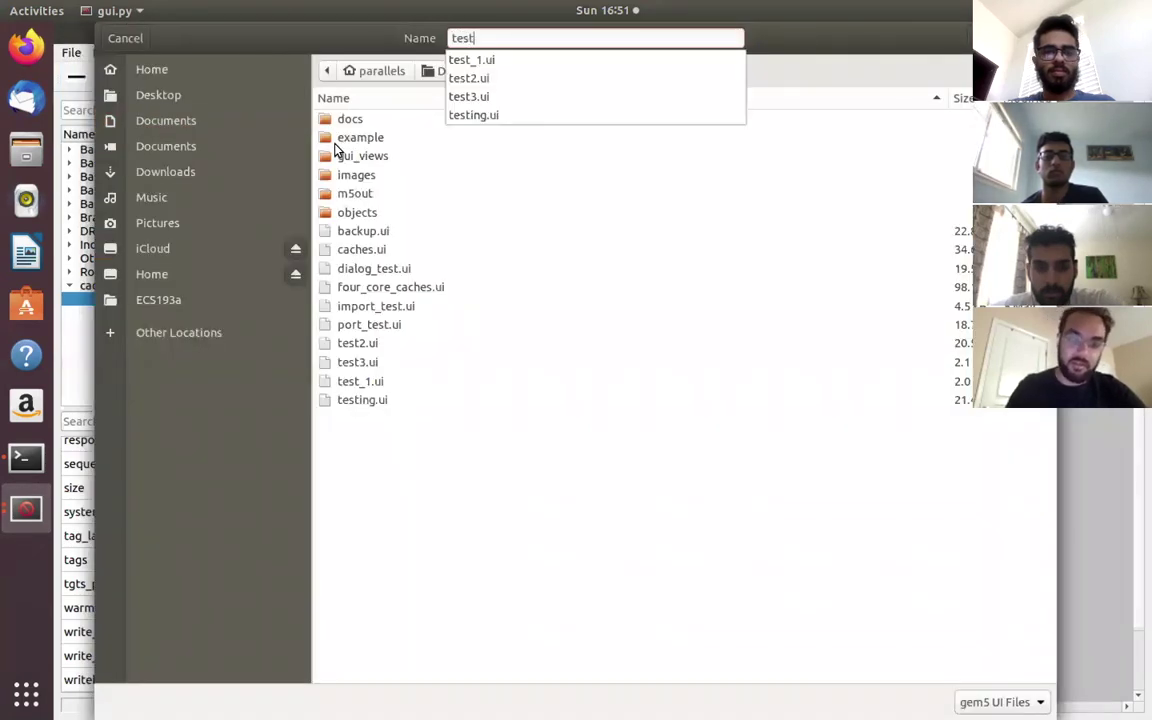
type("_cache")
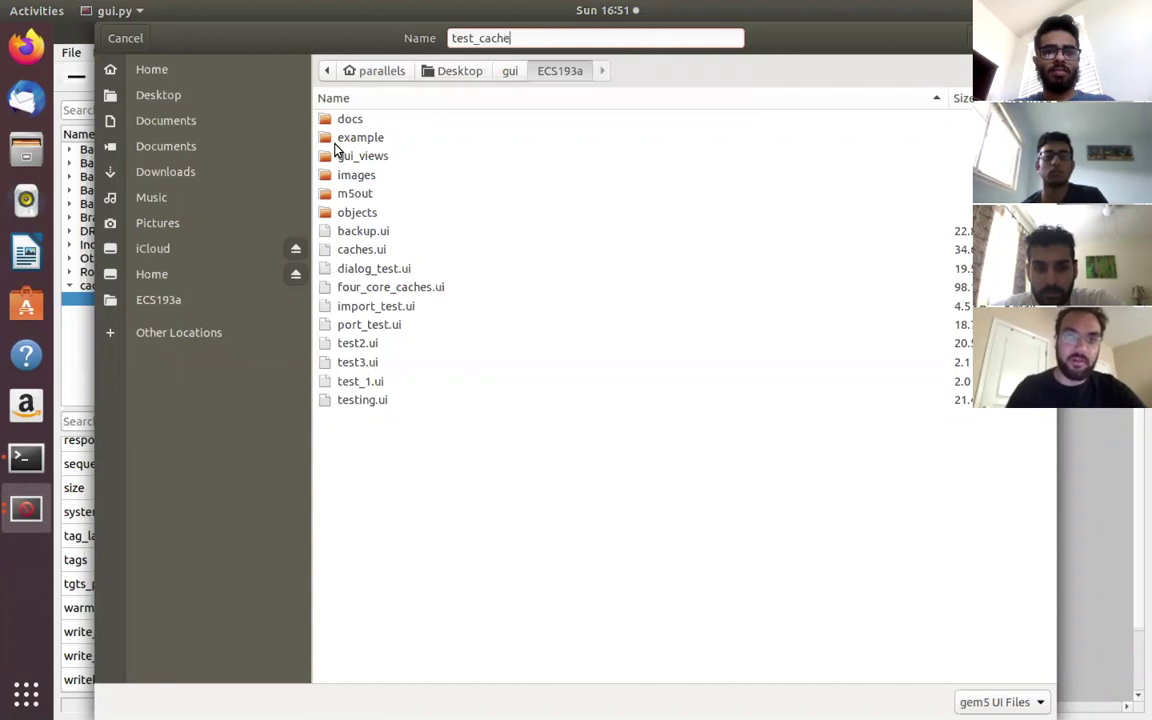
key("Return")
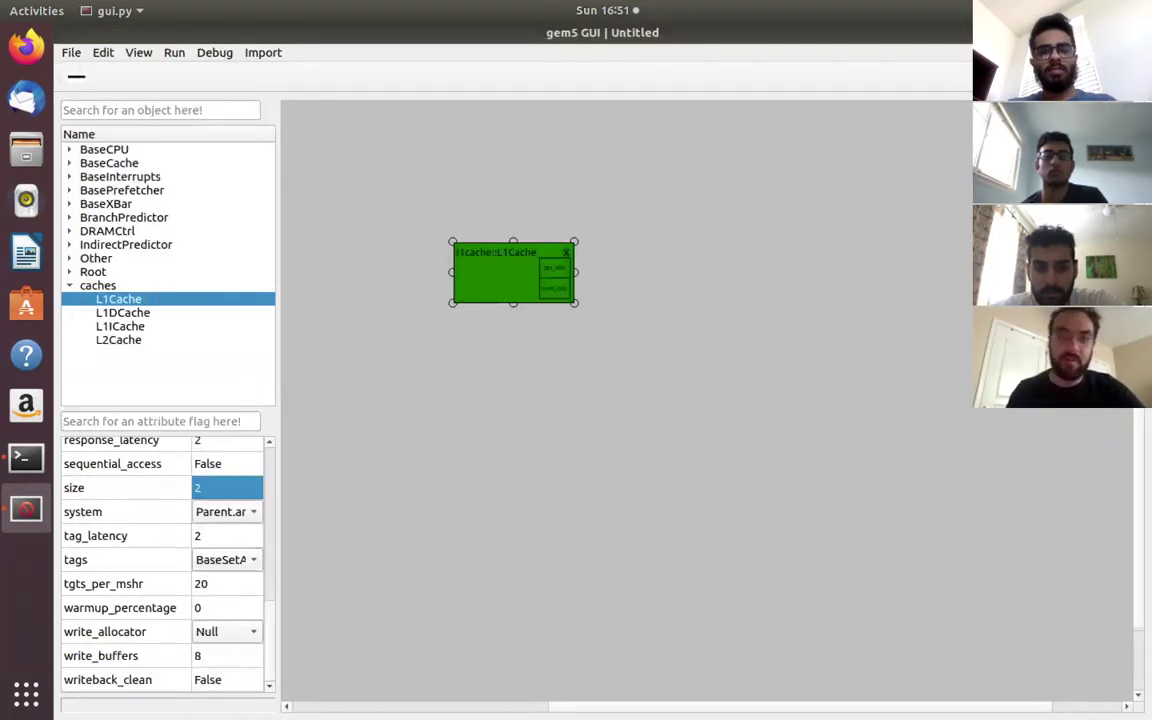
key("Up")
key("Return")
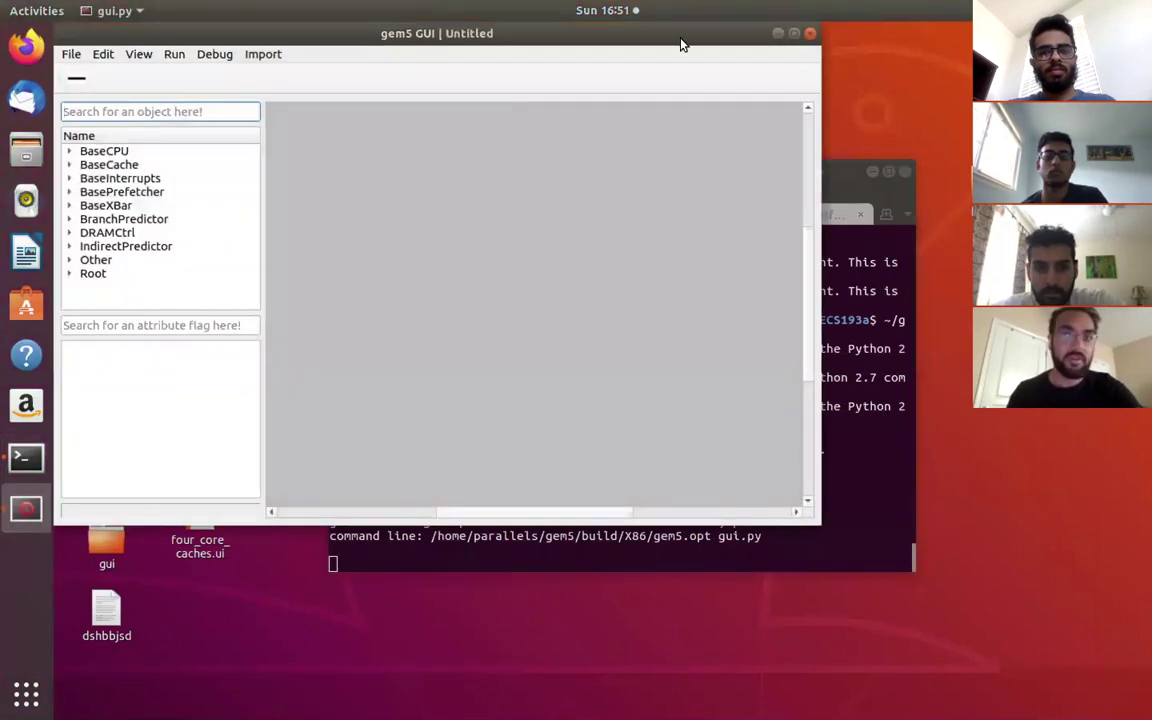
Maximize the new GUI window and open the saved test_cache.ui design.
left_click_drag(651, 44, 690, 185)
double_click(690, 170)
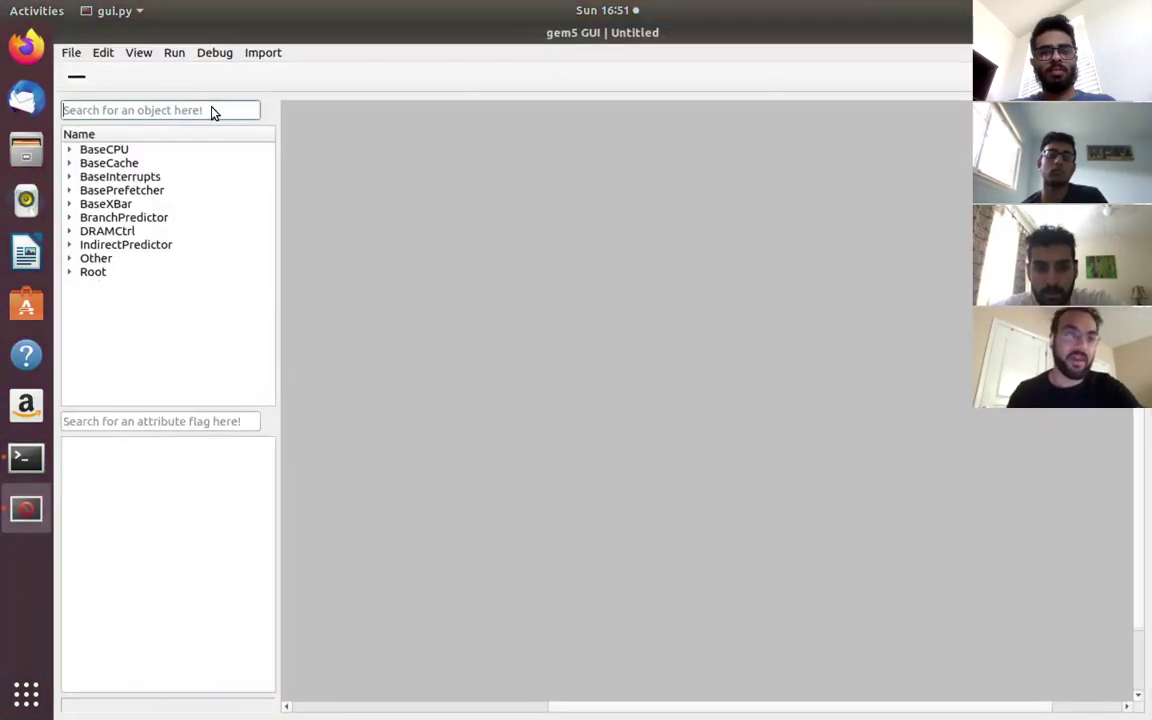
left_click(72, 55)
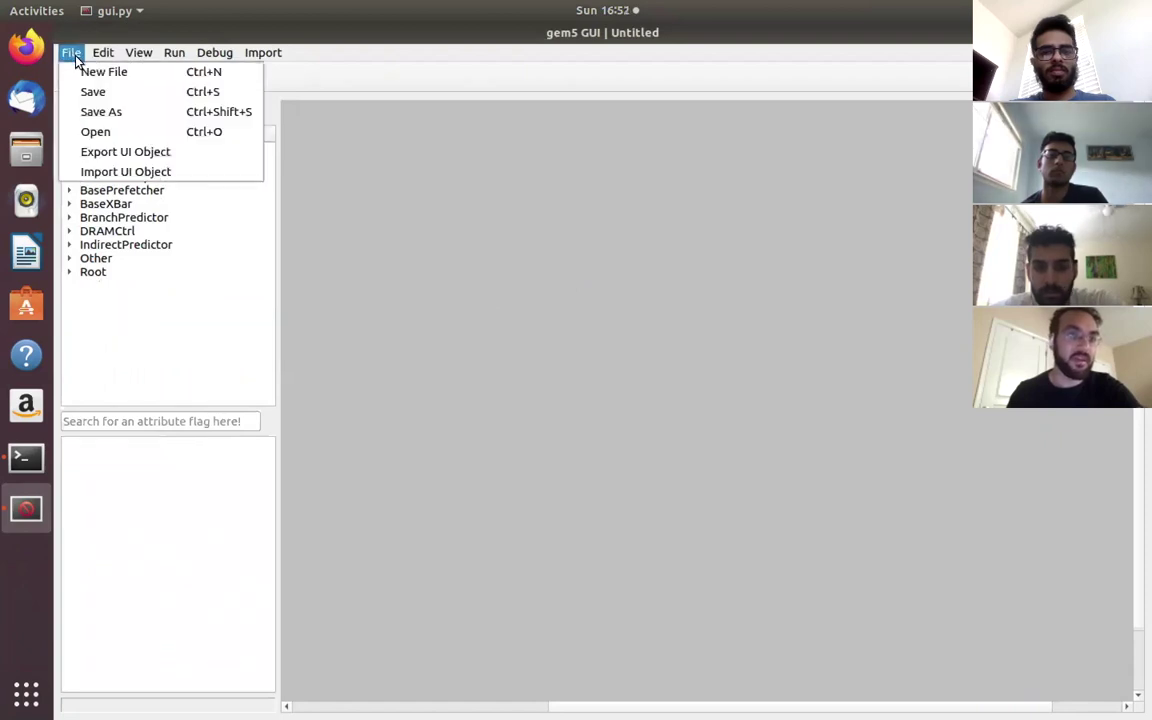
left_click(104, 132)
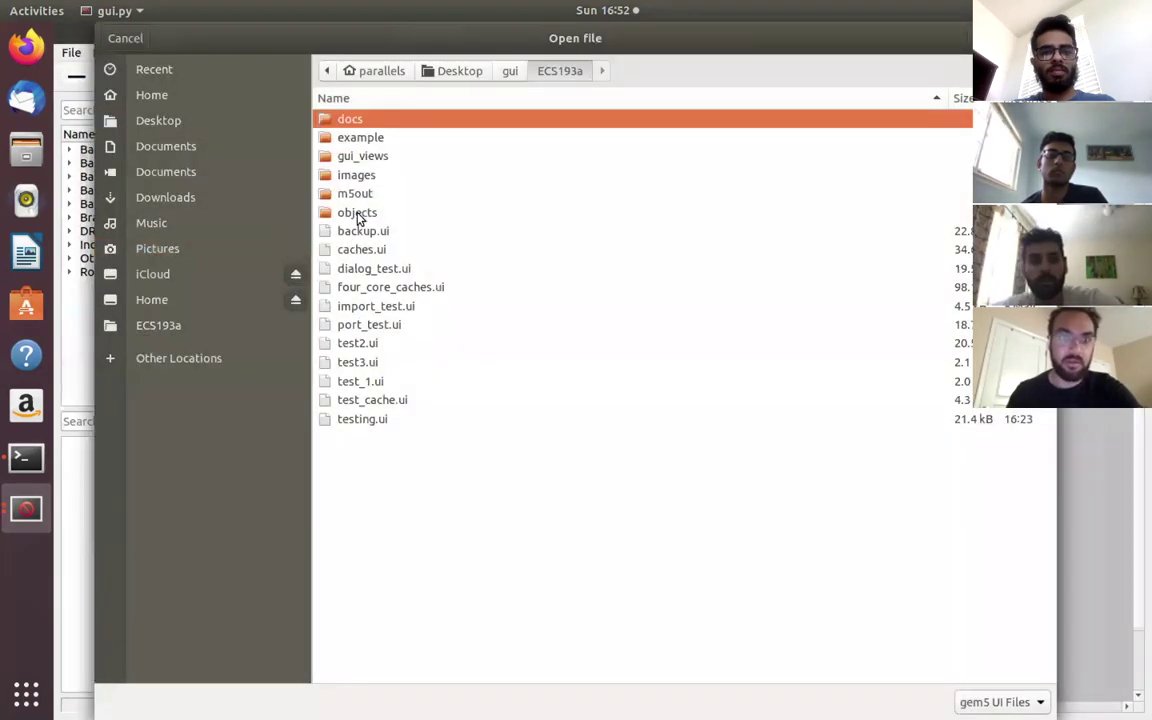
double_click(386, 400)
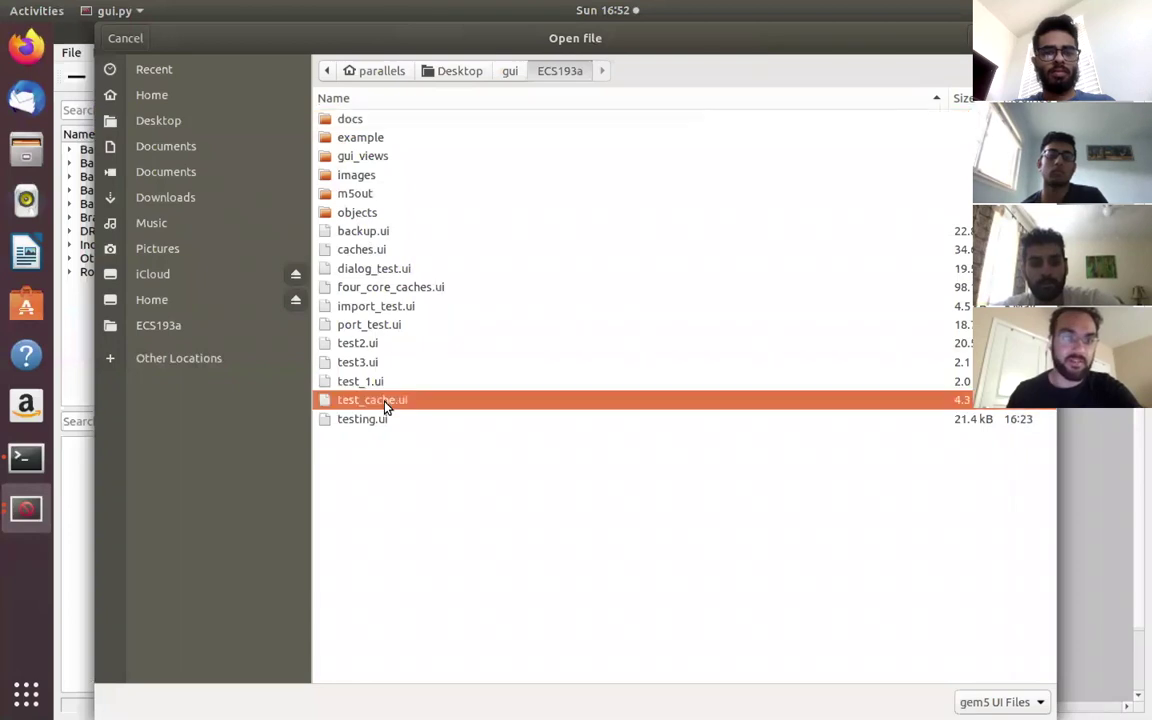
Reposition the reloaded l1cache block, then delete it from the canvas.
left_click_drag(514, 285, 528, 307)
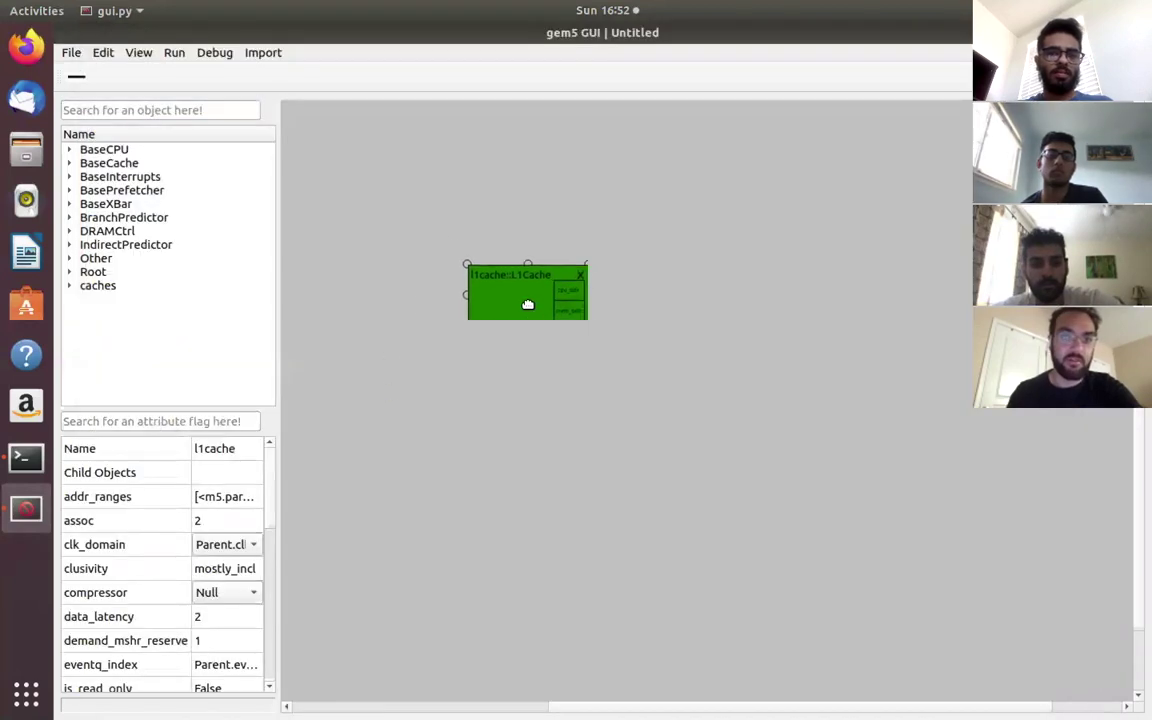
left_click(70, 286)
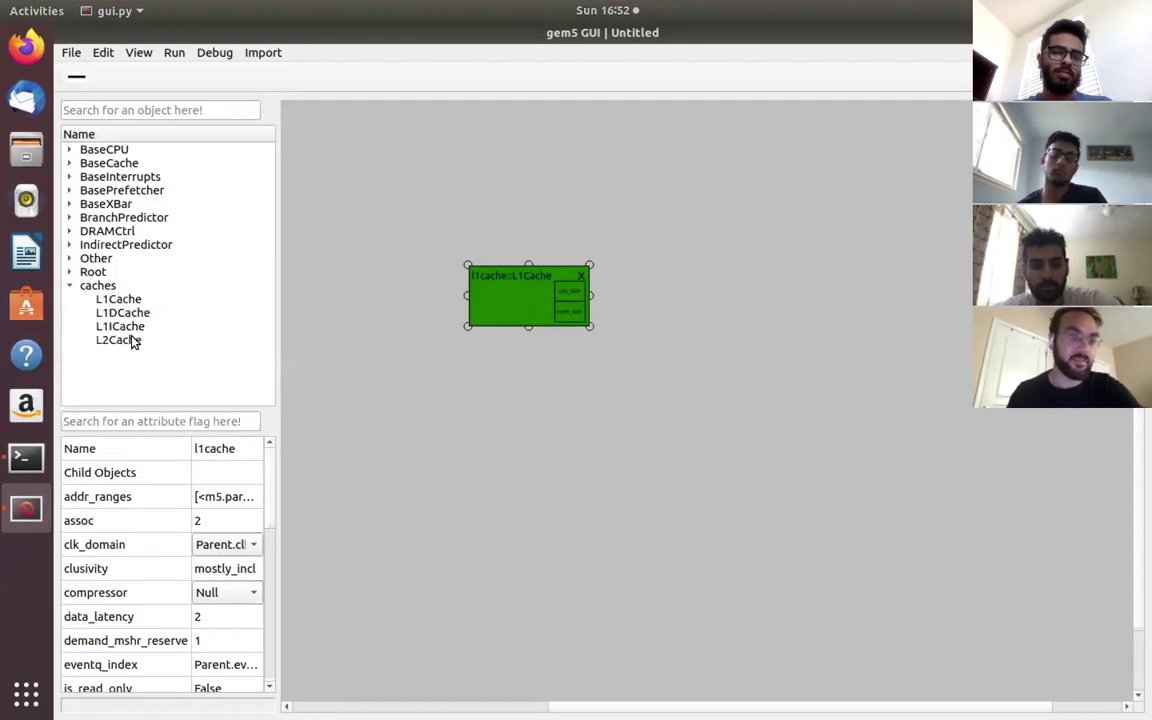
left_click(69, 288)
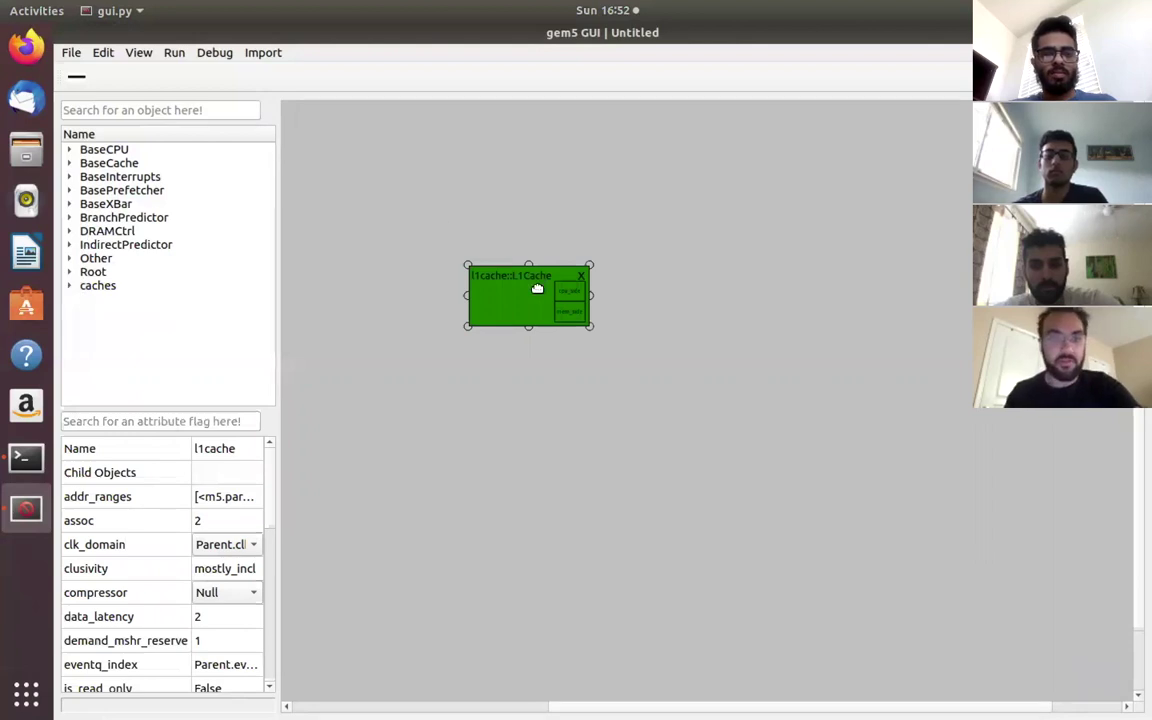
left_click_drag(538, 289, 545, 292)
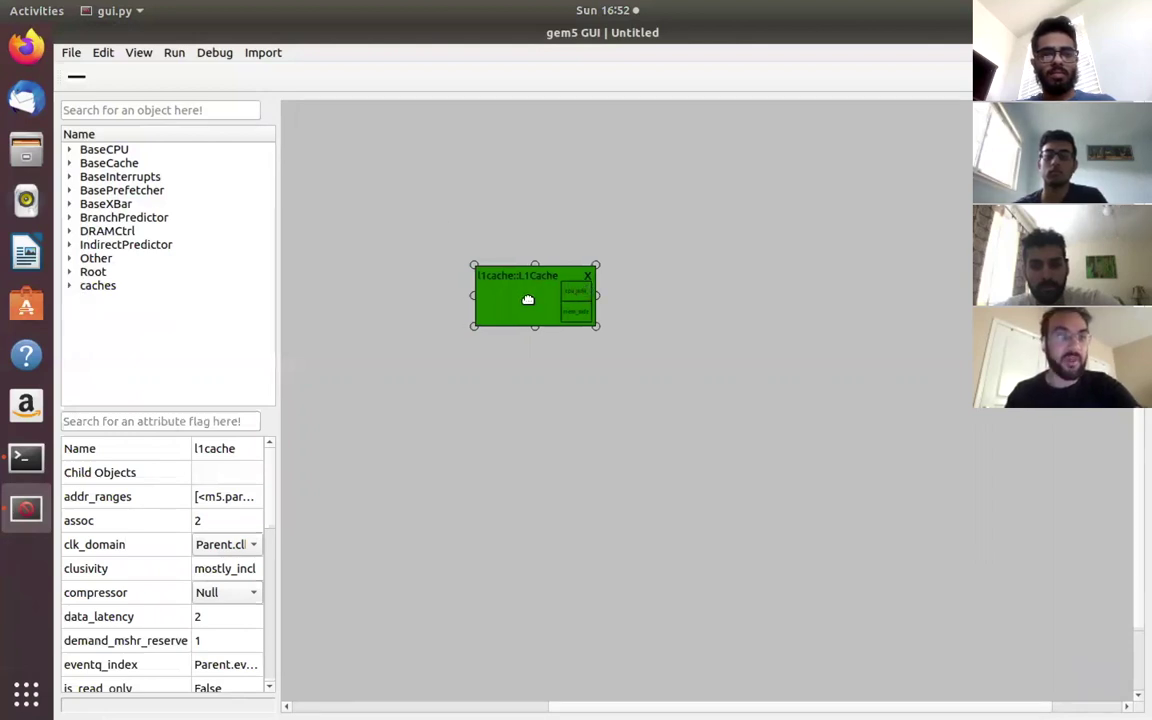
left_click_drag(516, 300, 523, 300)
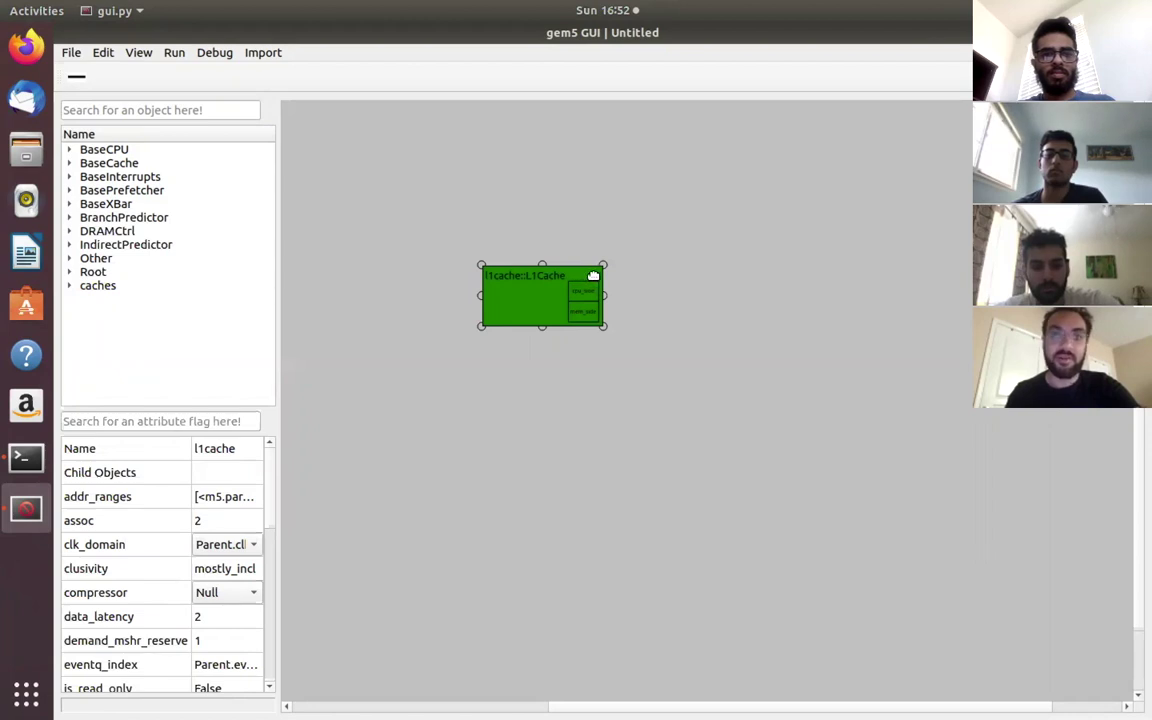
key("Delete")
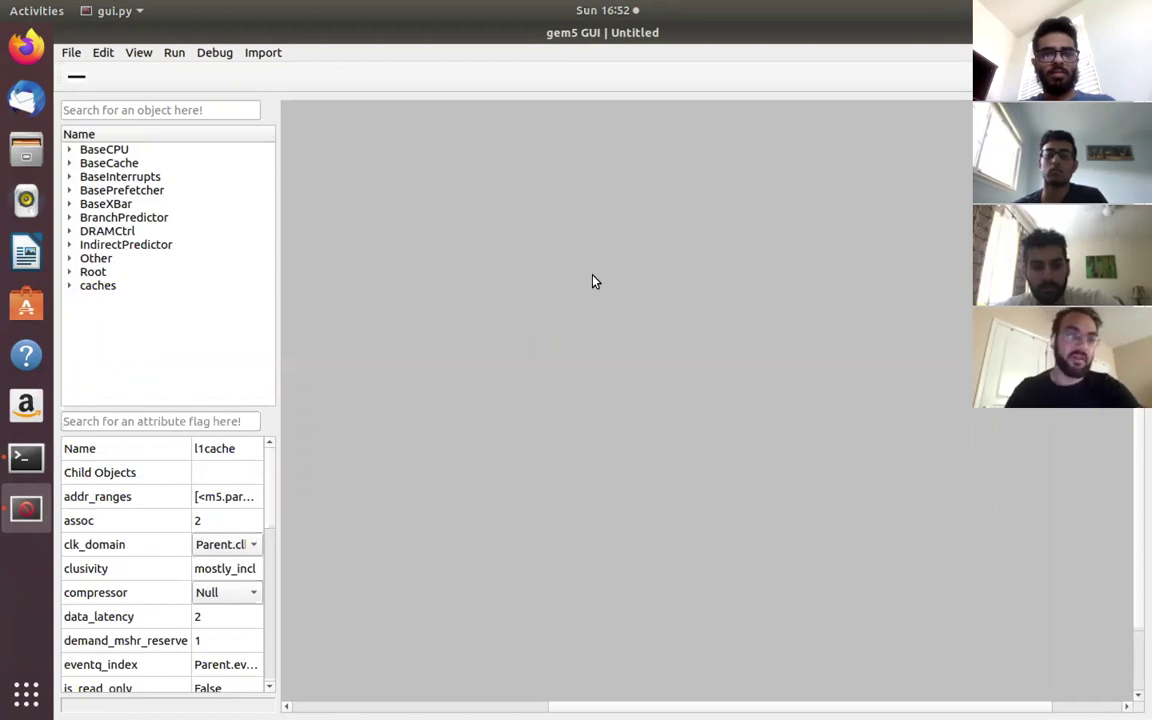